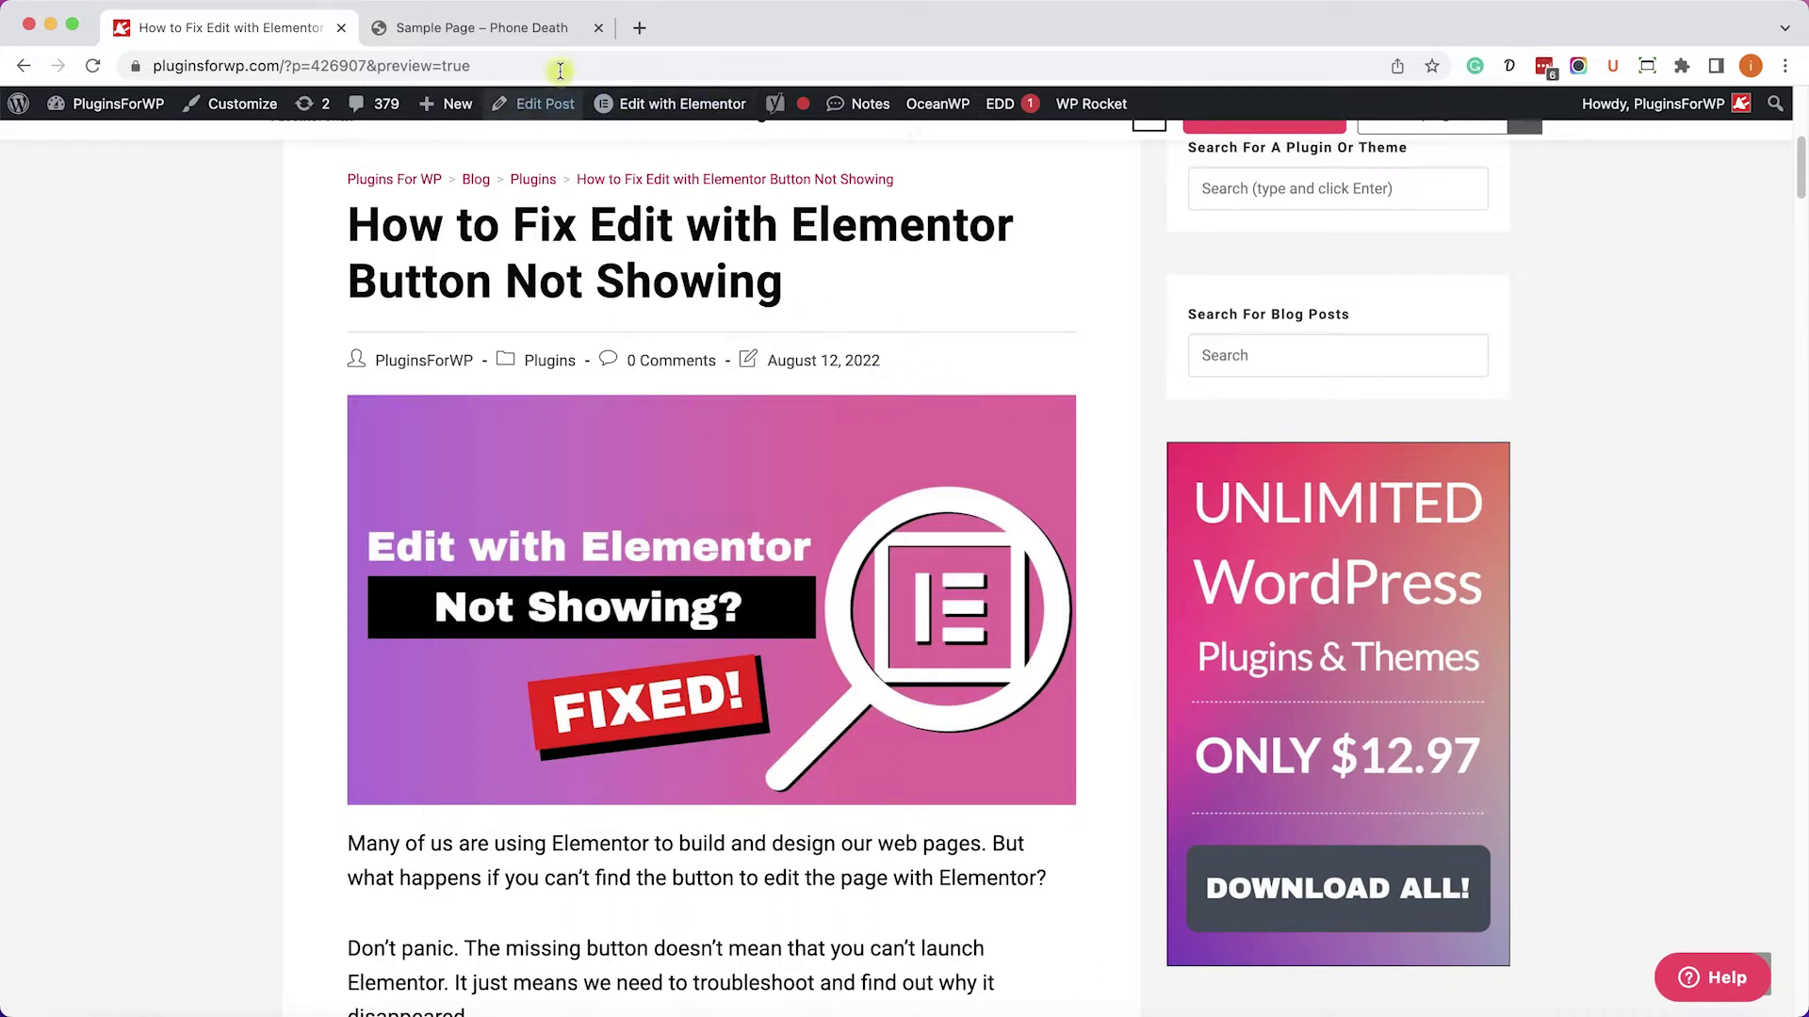
Switch to the Phone Death test site's Sample Page tab
click(481, 28)
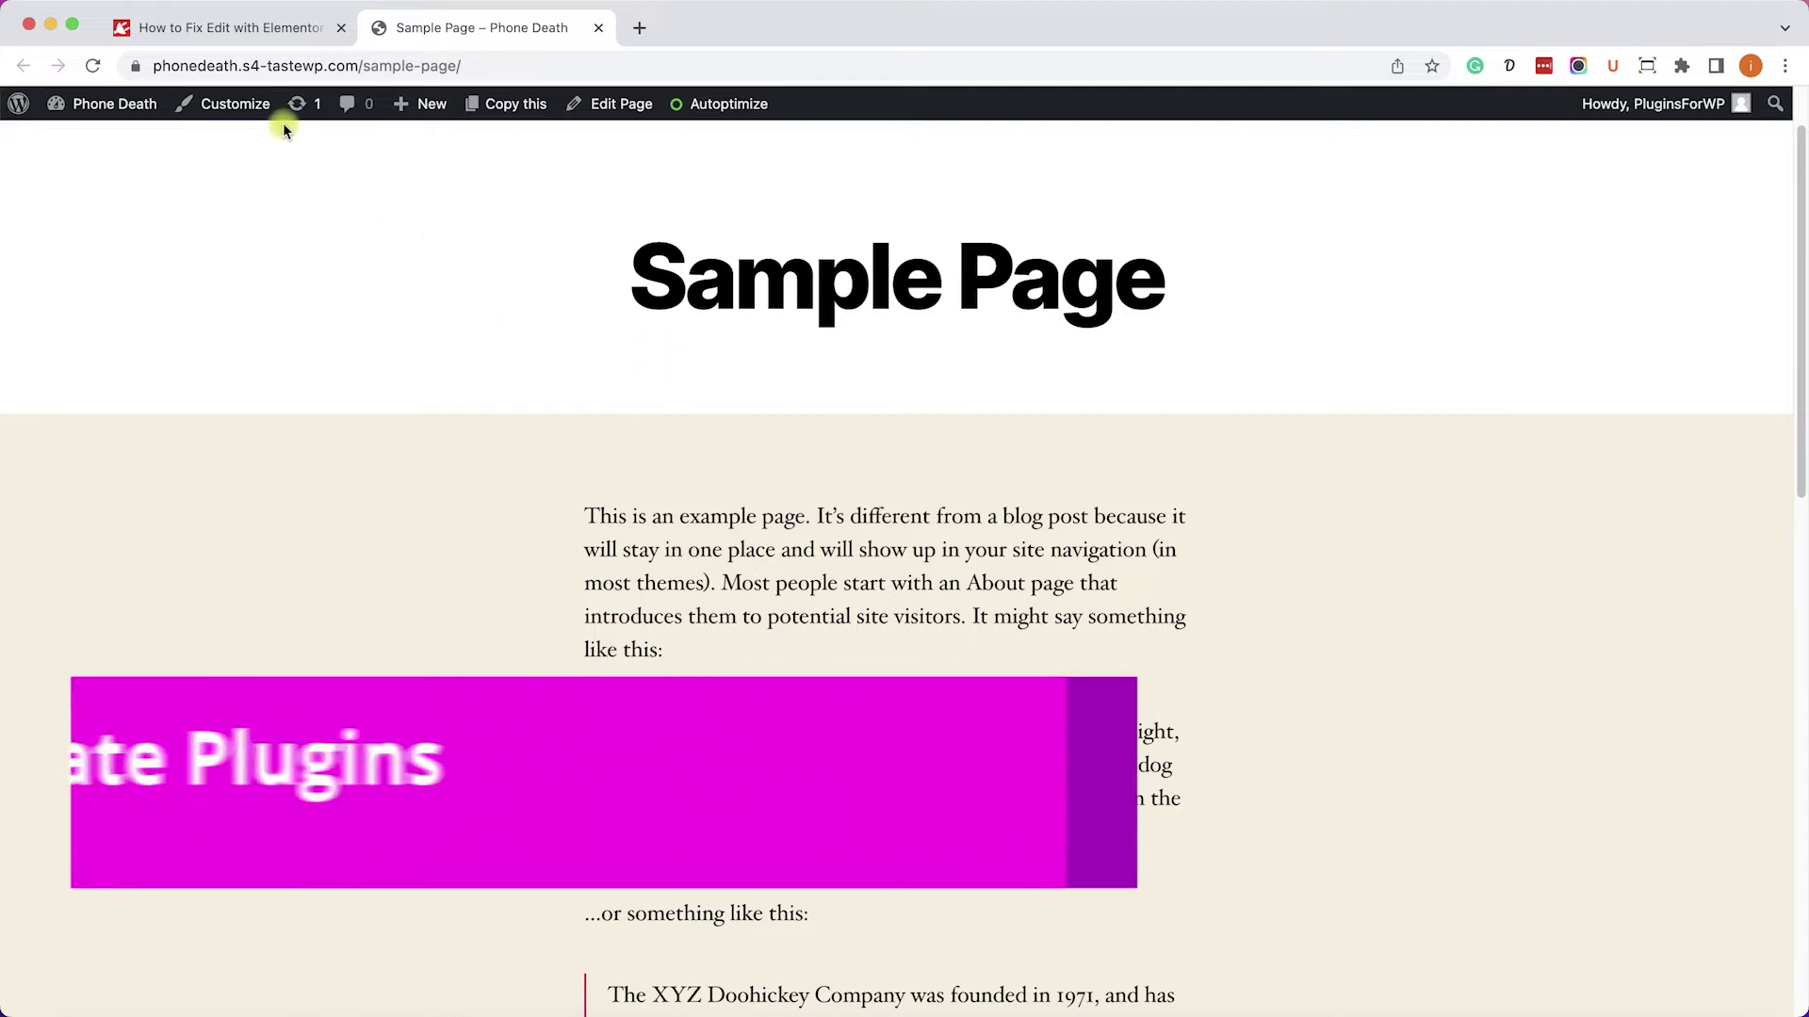
Update all listed plugins, bringing Elementor from 3.5.5 to 3.7.1
super+click(297, 103)
drag(694, 28, 514, 38)
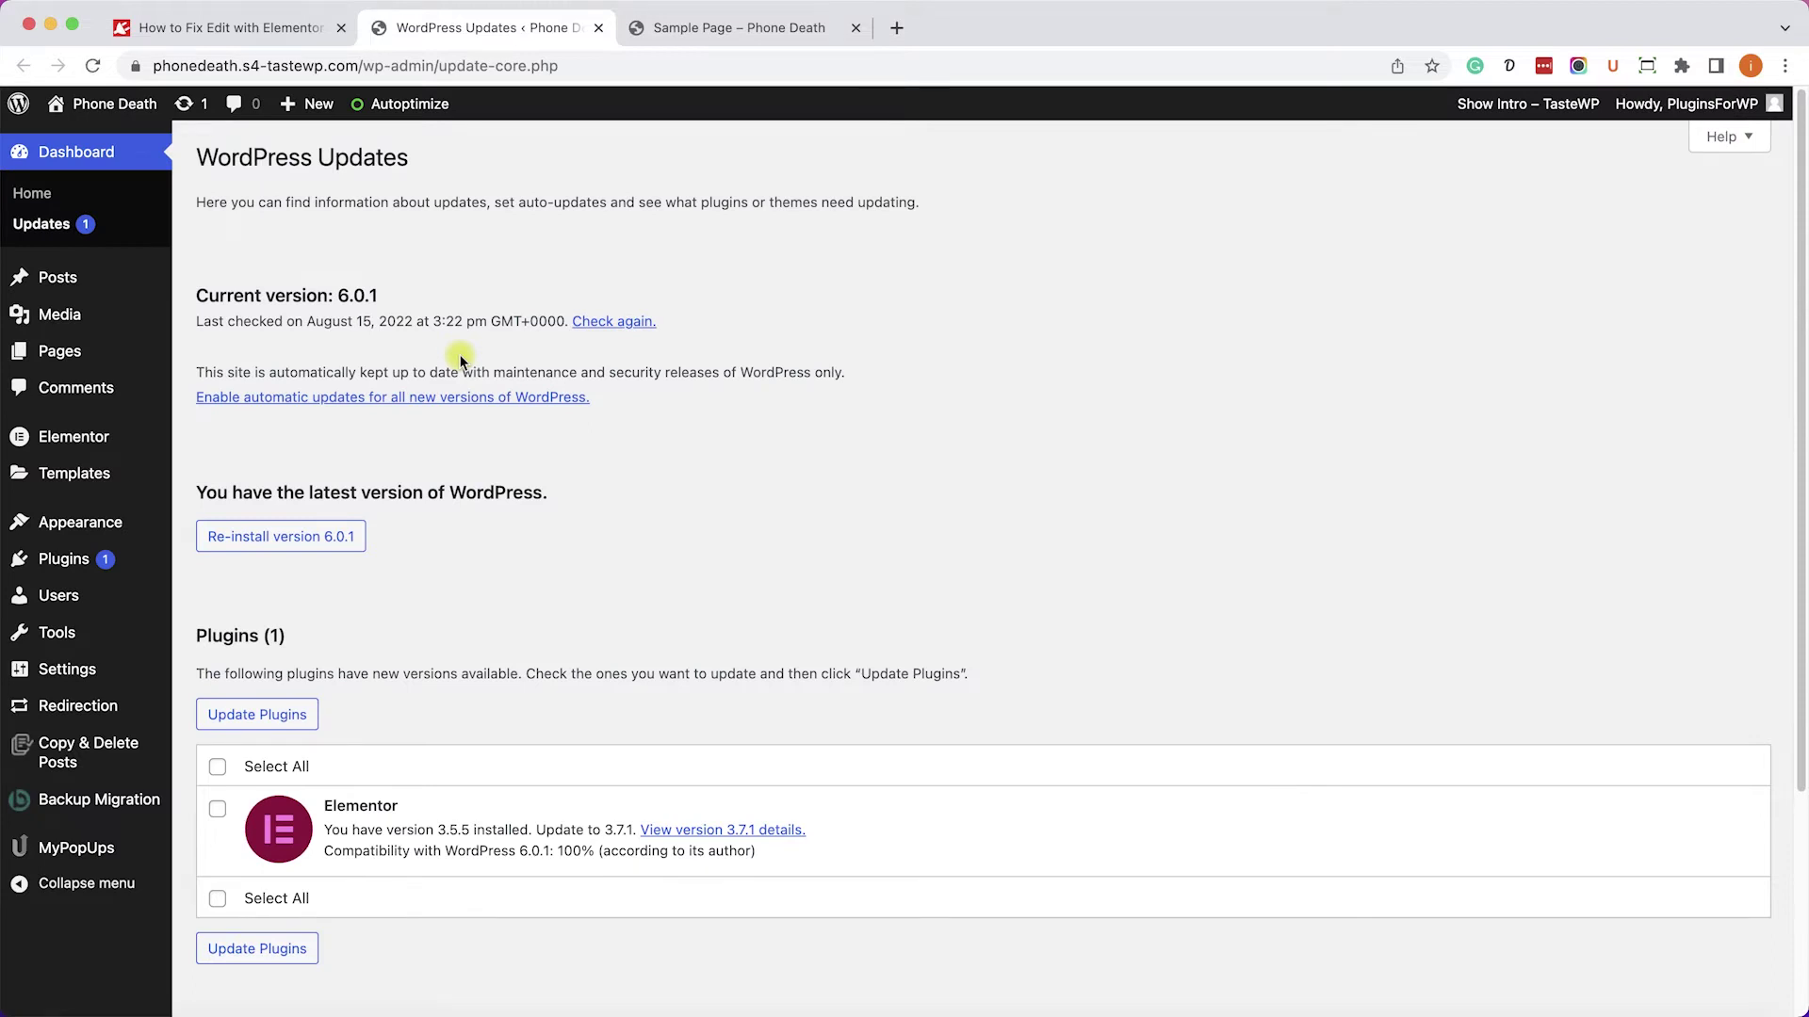
click(217, 767)
click(273, 722)
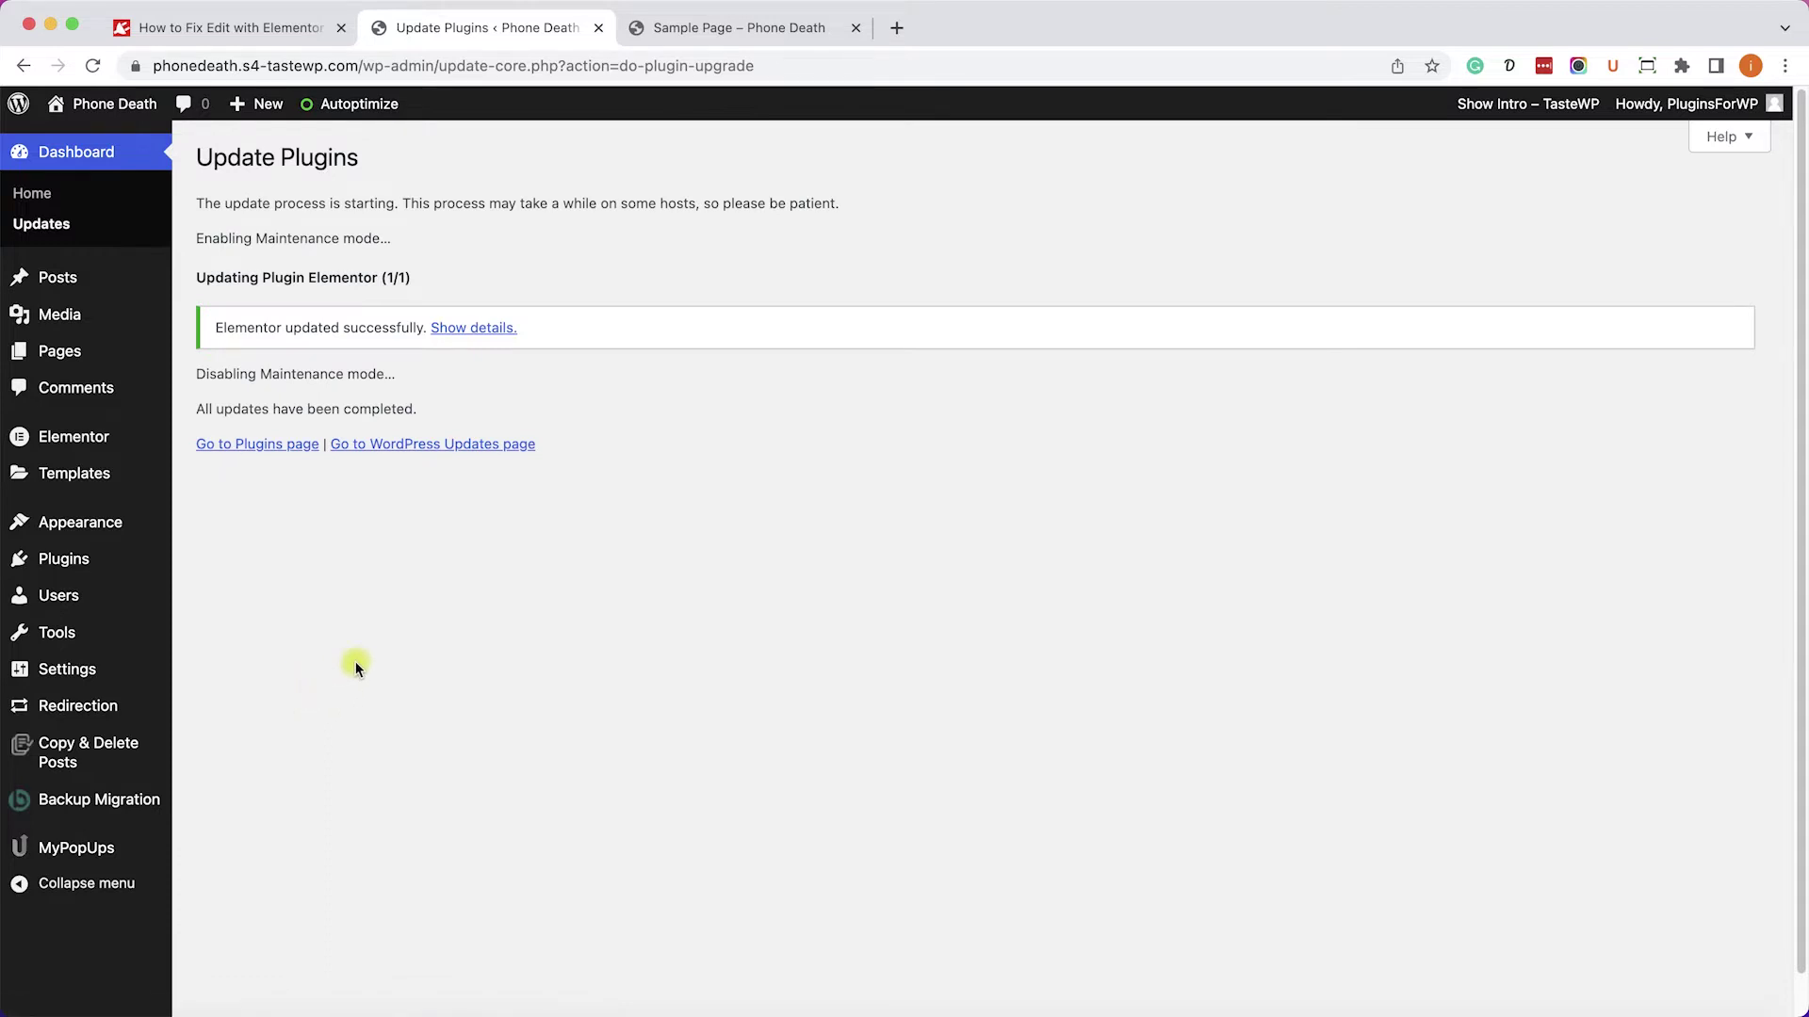
Reload the Sample Page and confirm its admin bar offers Edit with Elementor
click(693, 33)
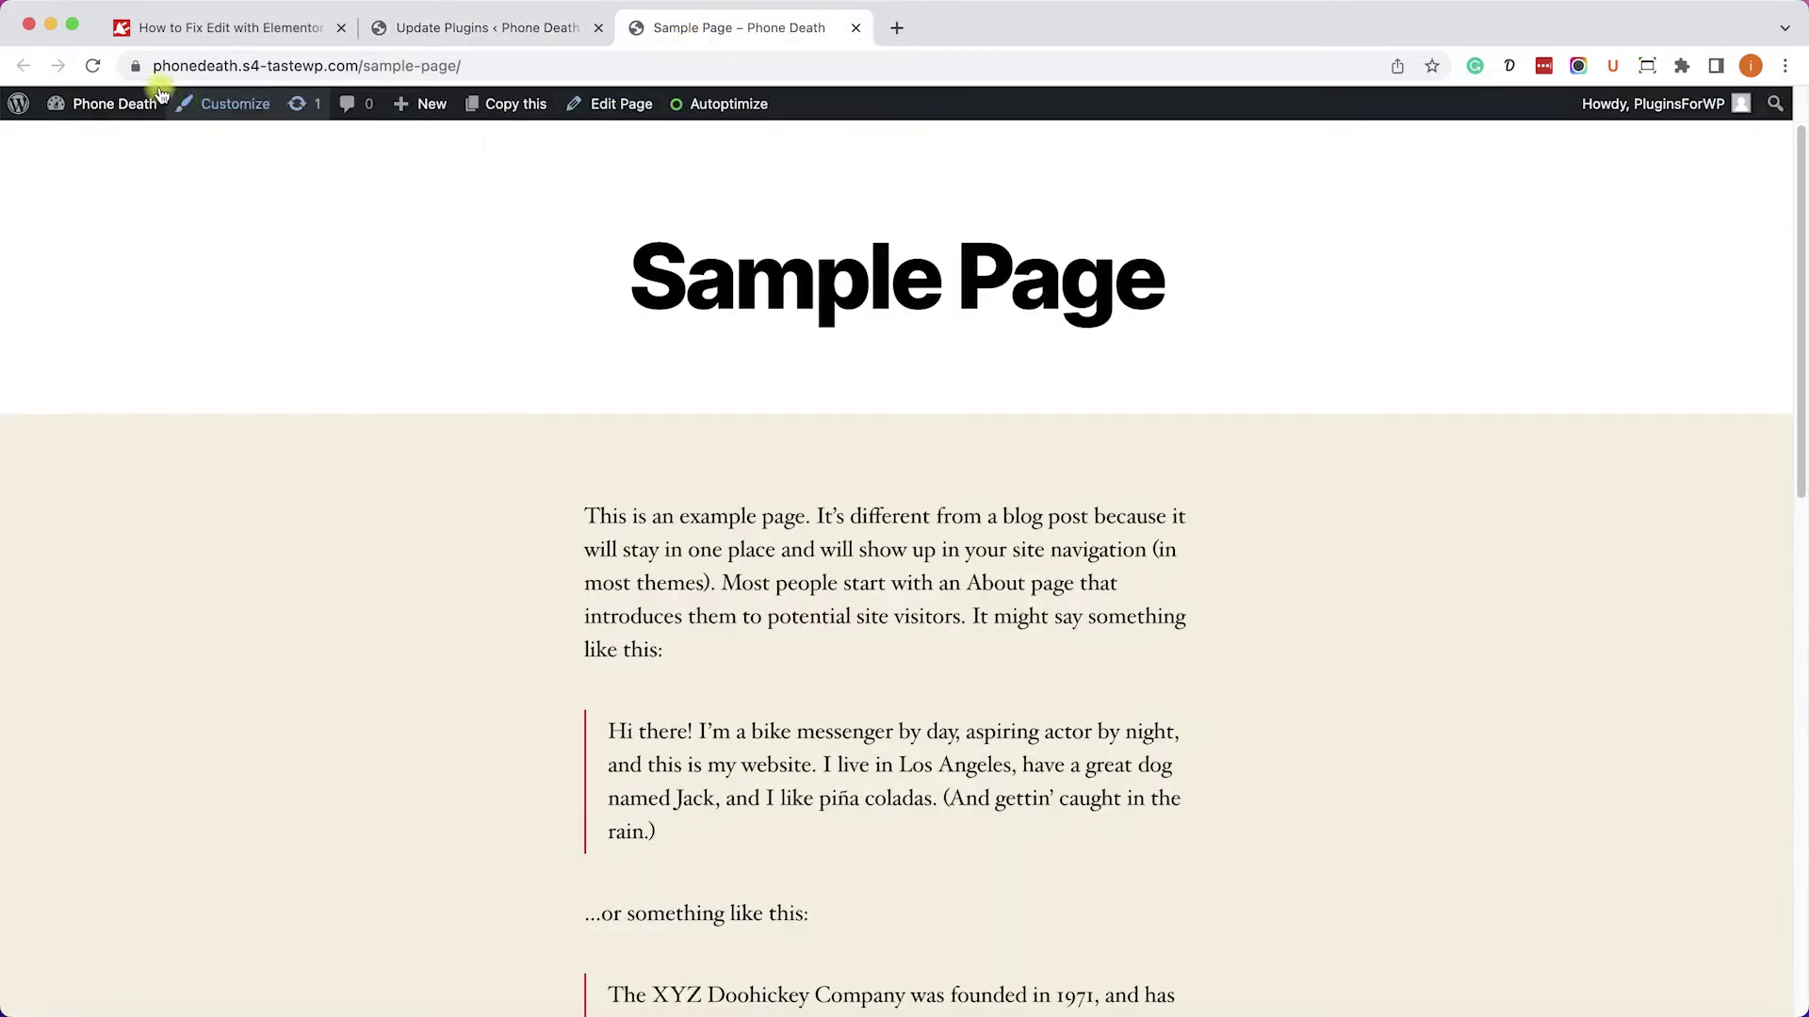
click(92, 65)
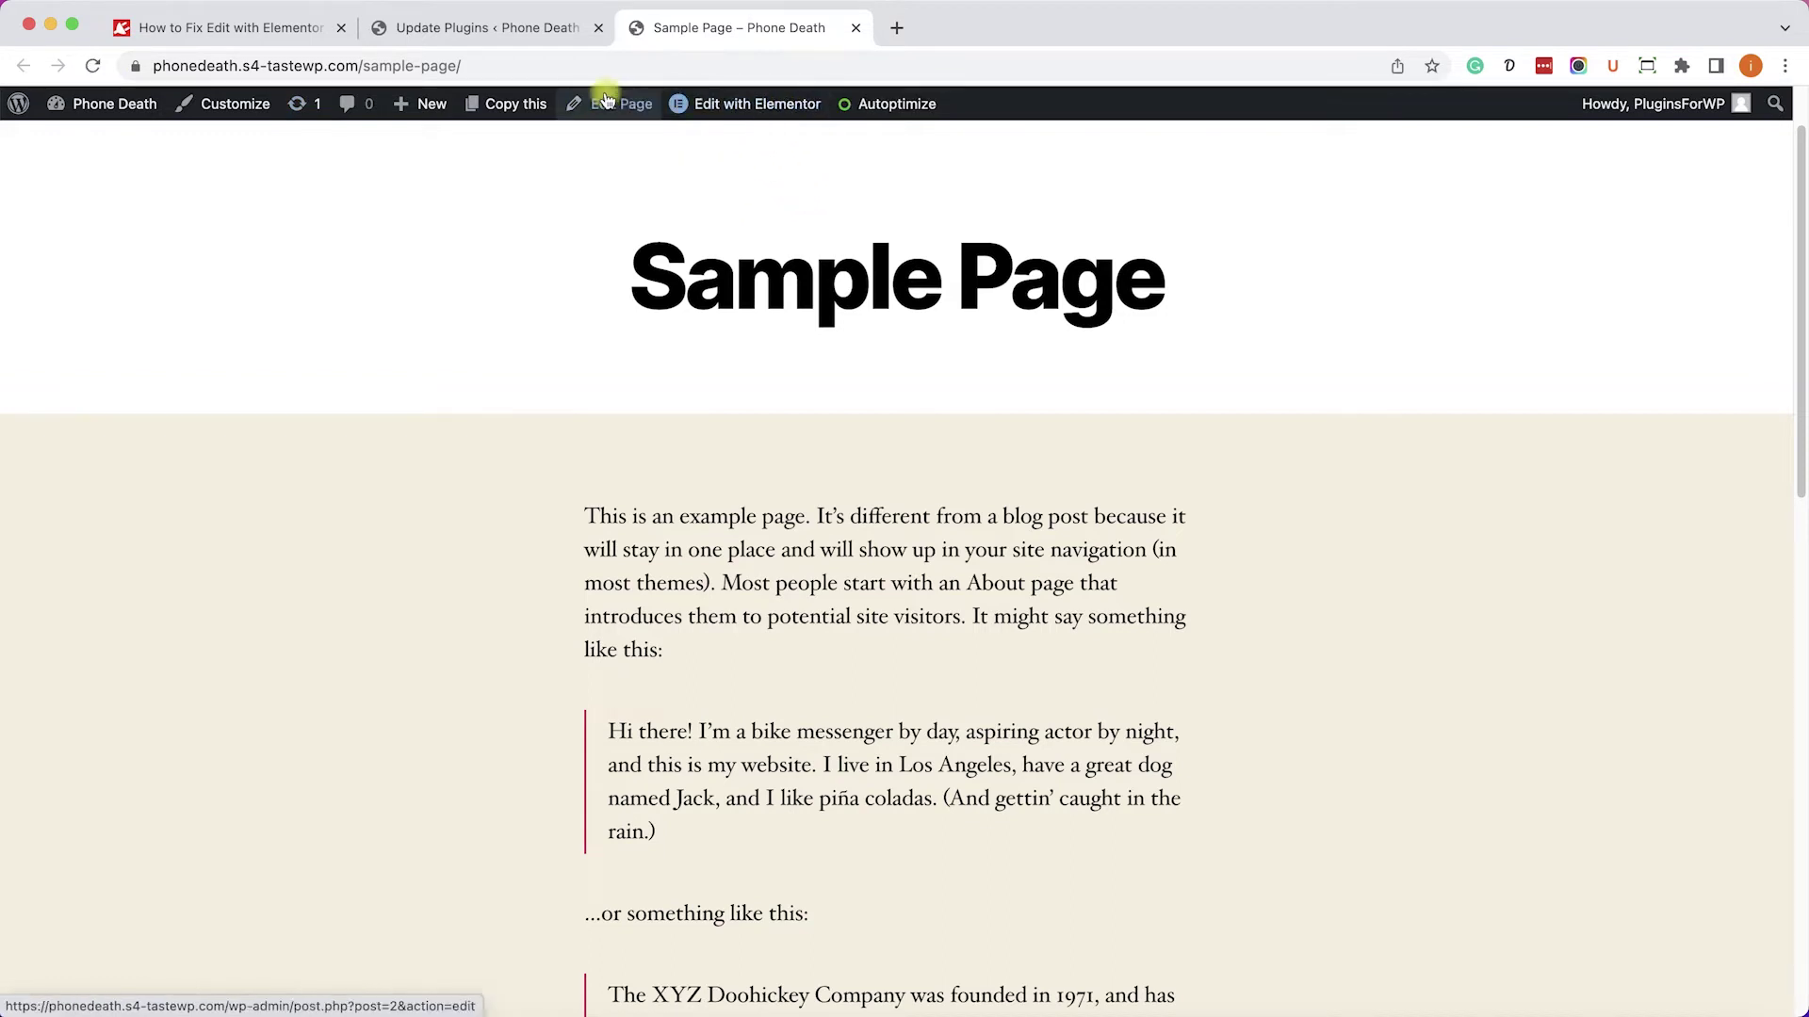
mouse_move(806, 126)
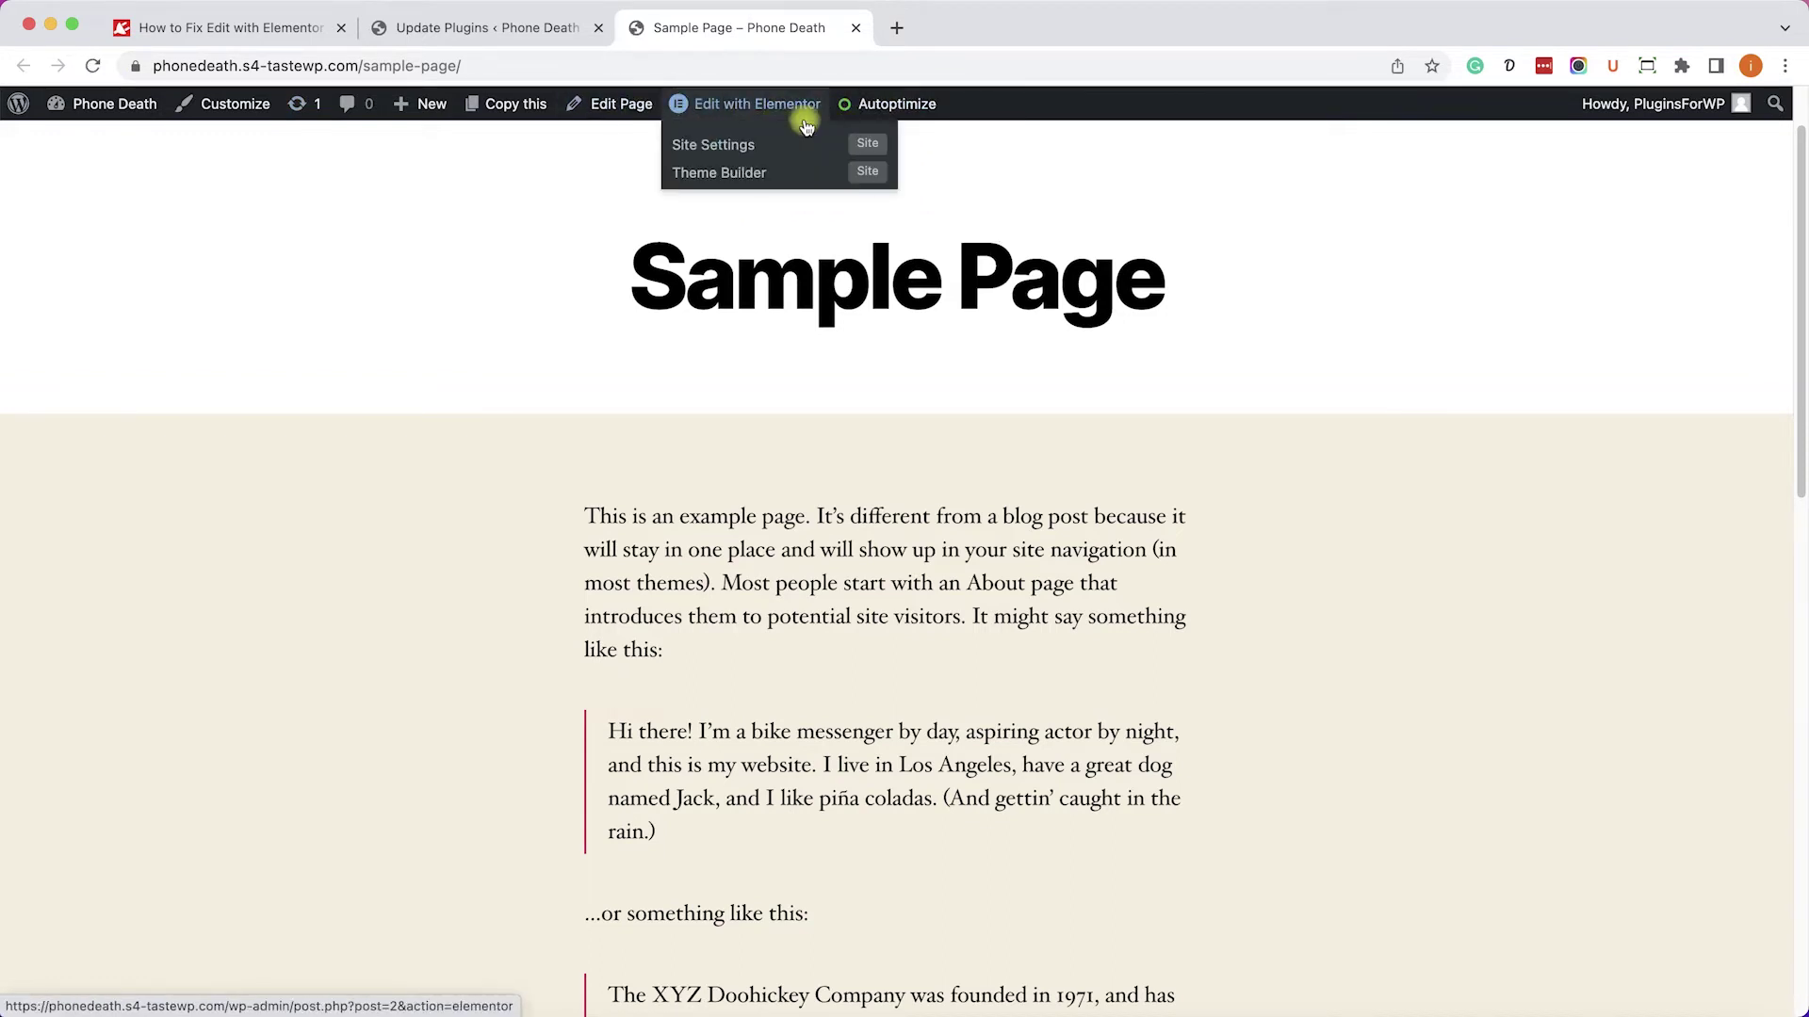
Enable Elementor for the Posts and Pages post types and save the settings
click(714, 175)
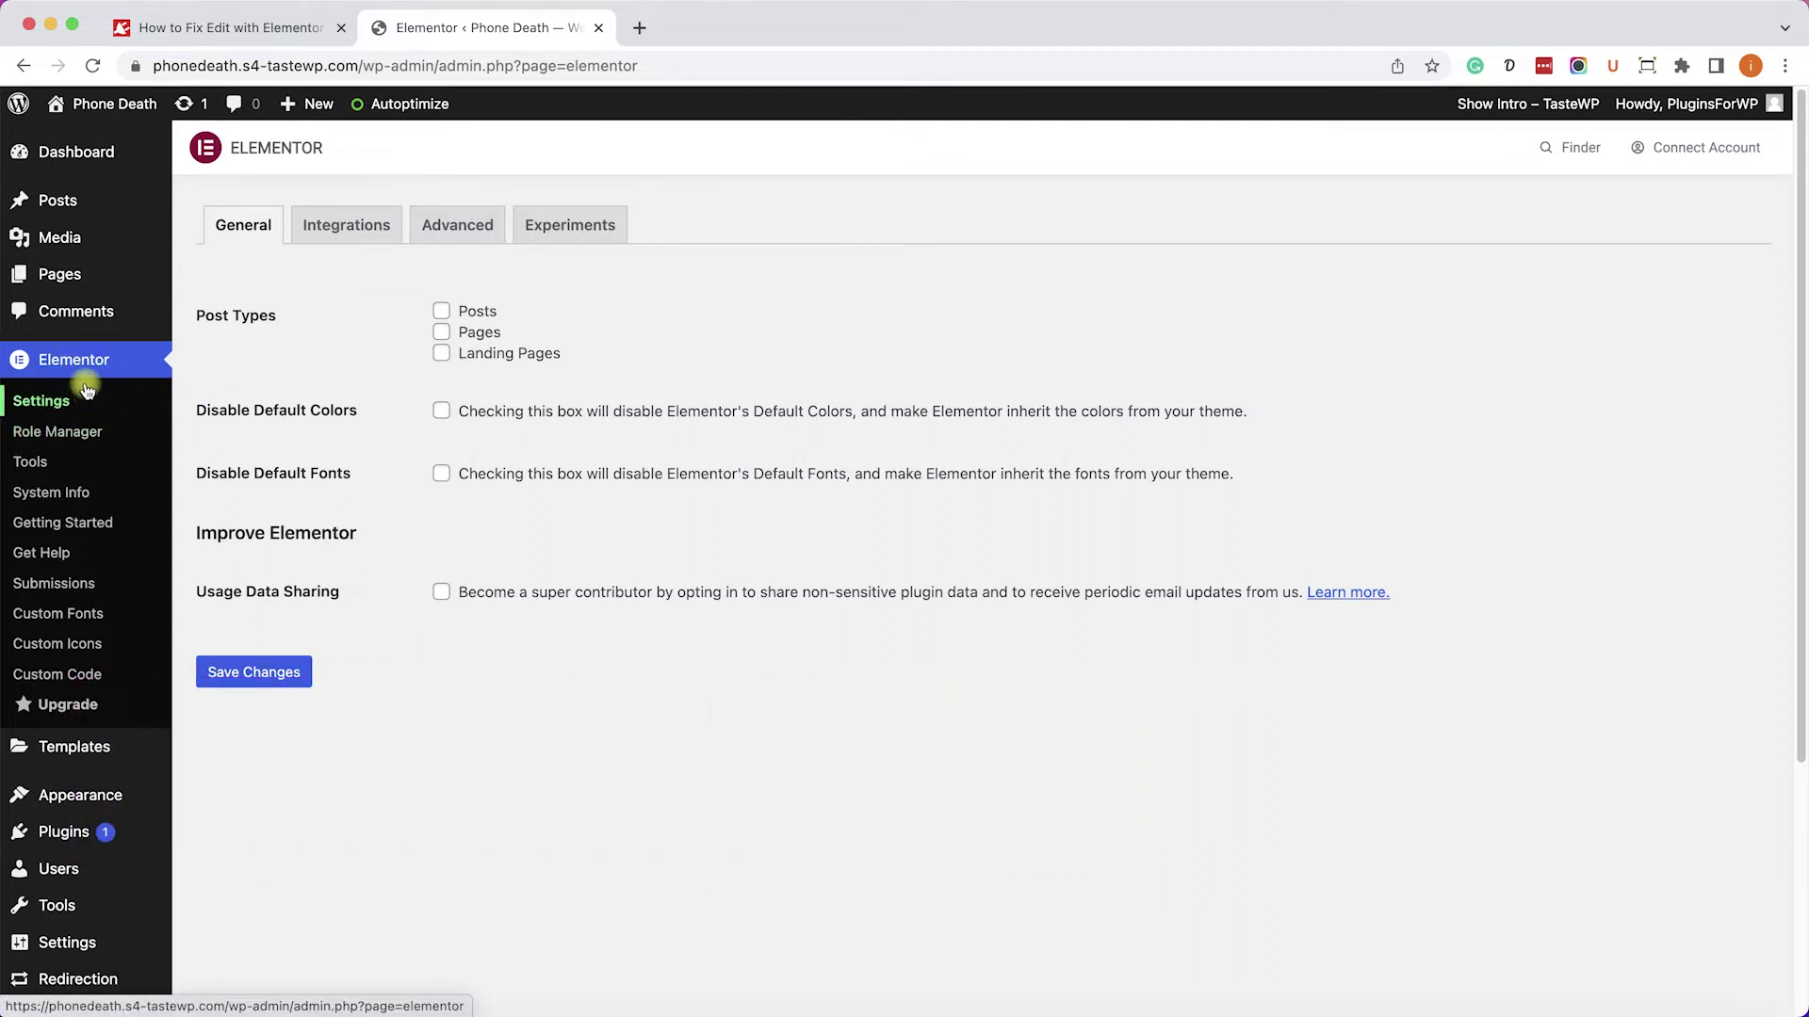
click(439, 313)
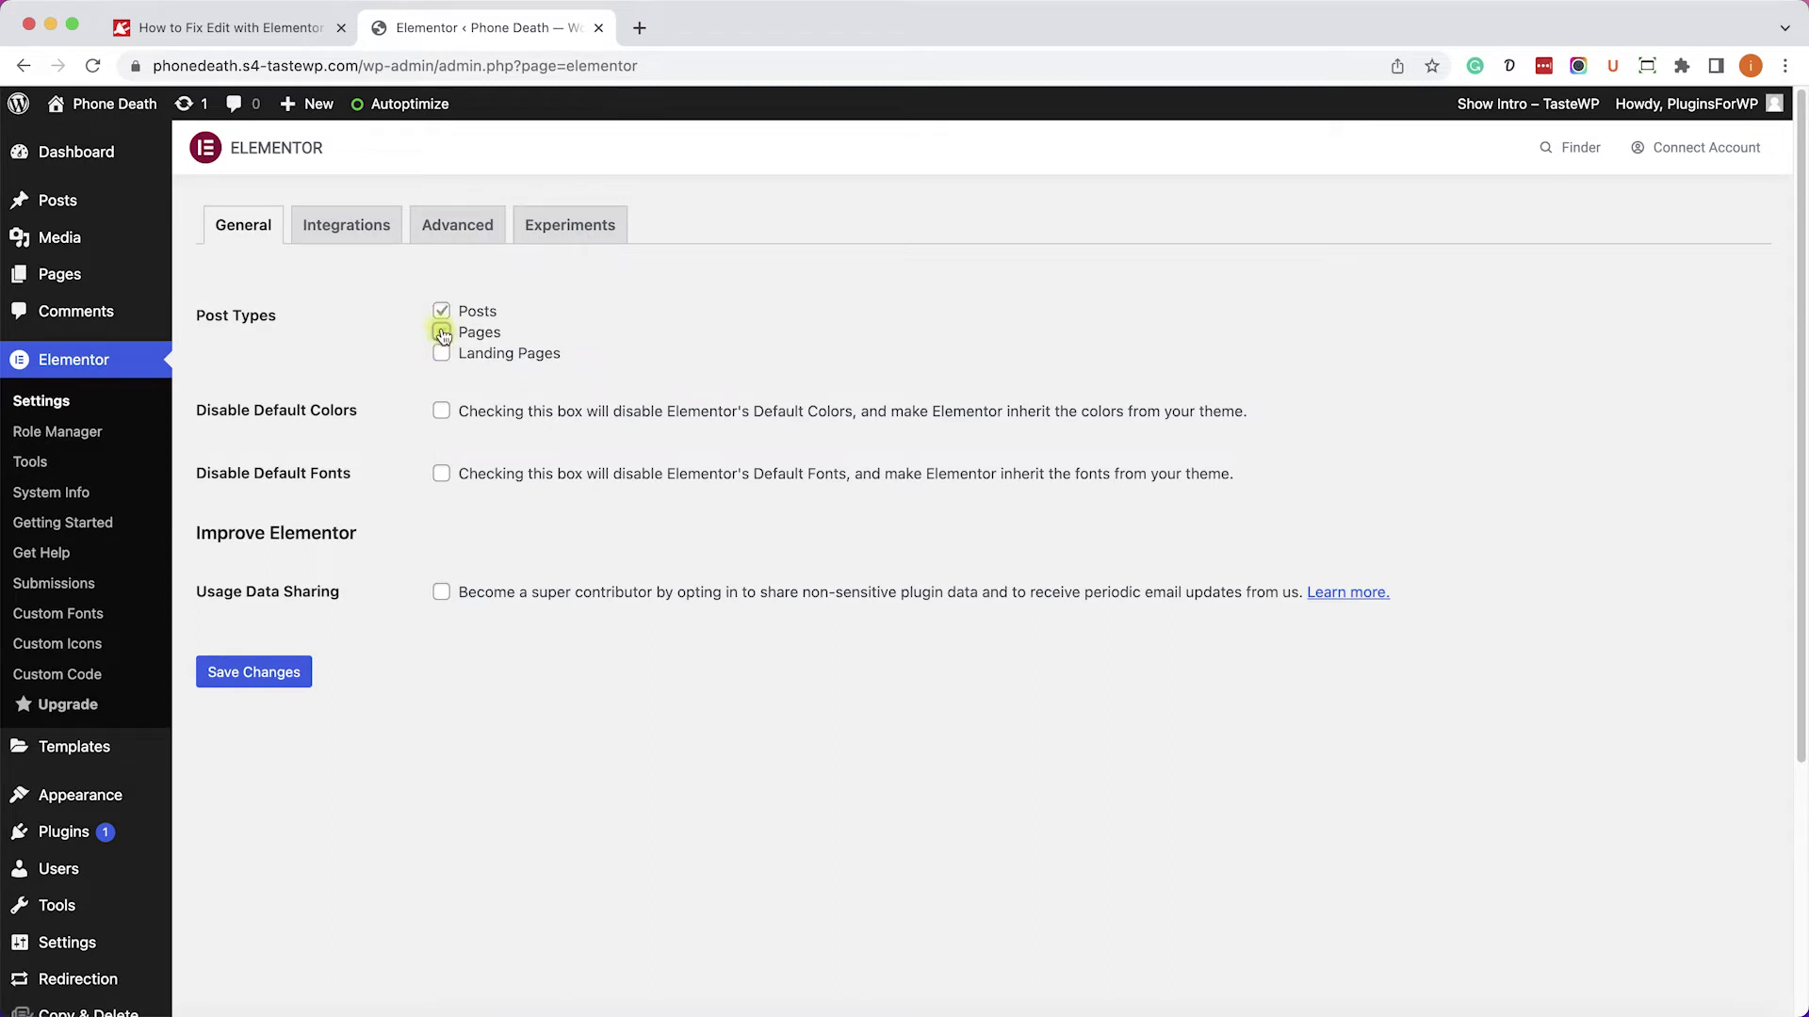
click(441, 334)
click(277, 680)
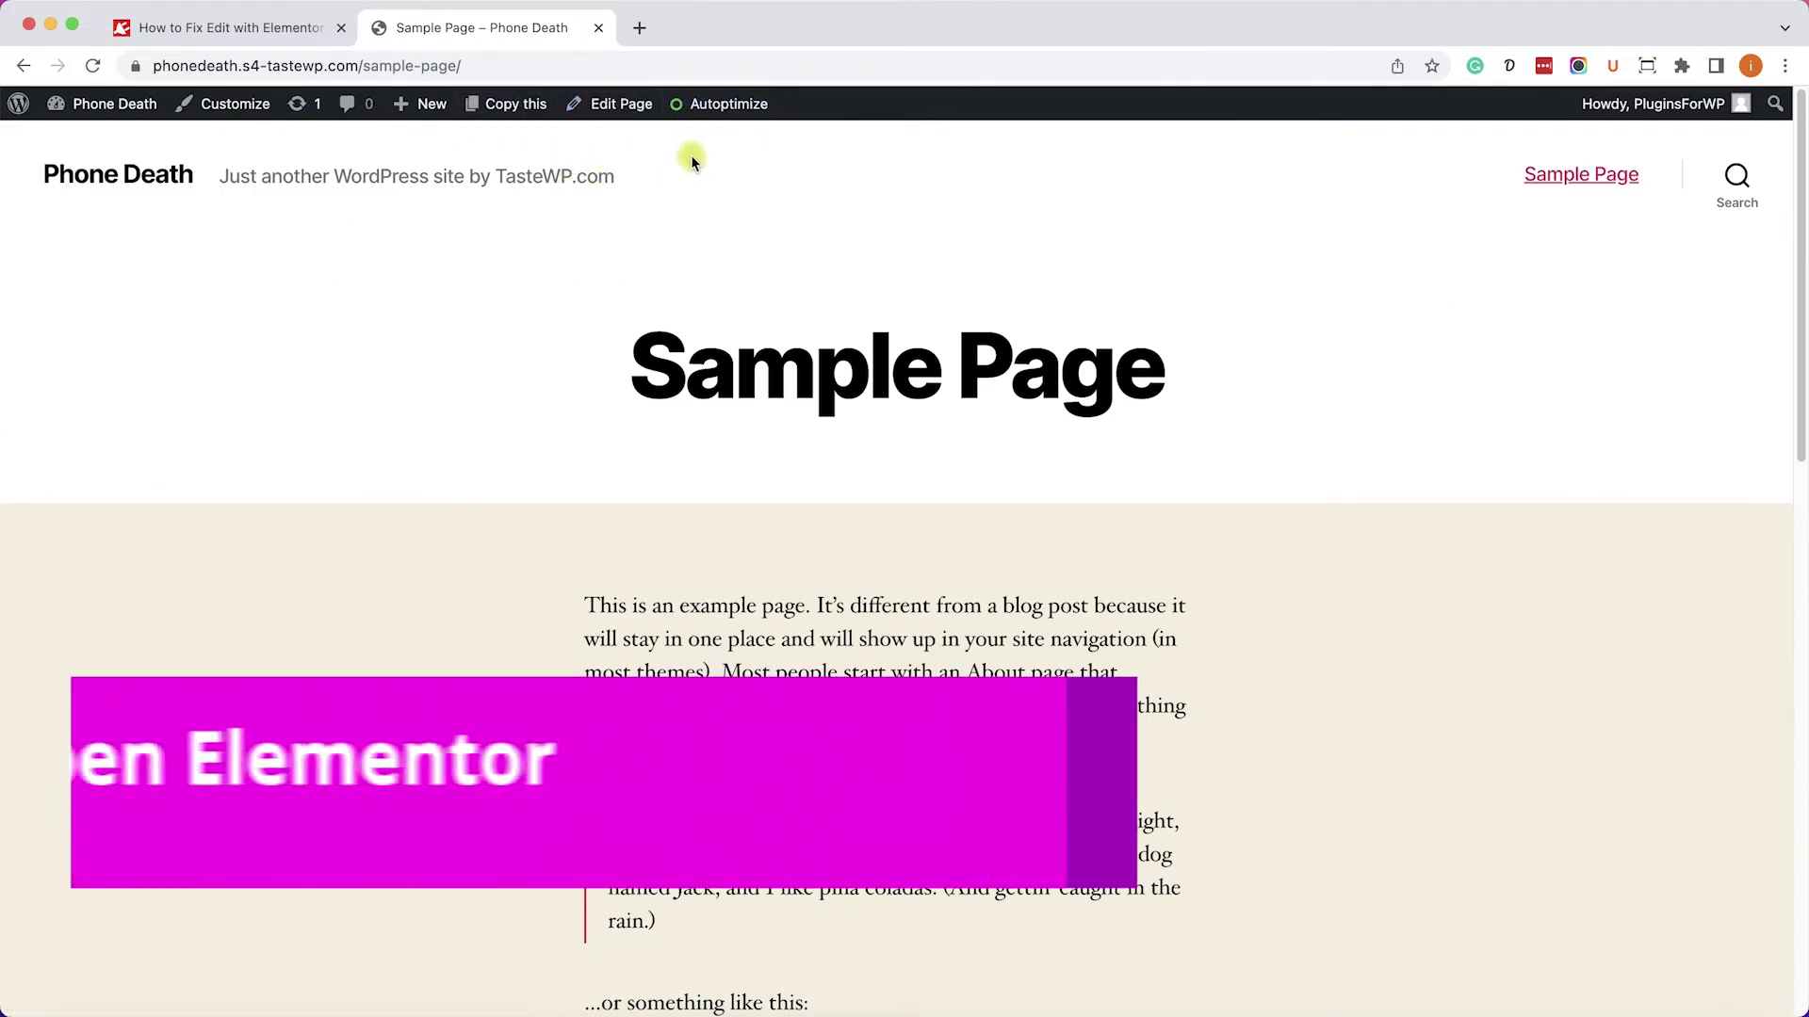
Open the Sample Page in the Elementor editor, then return to its live view
click(626, 107)
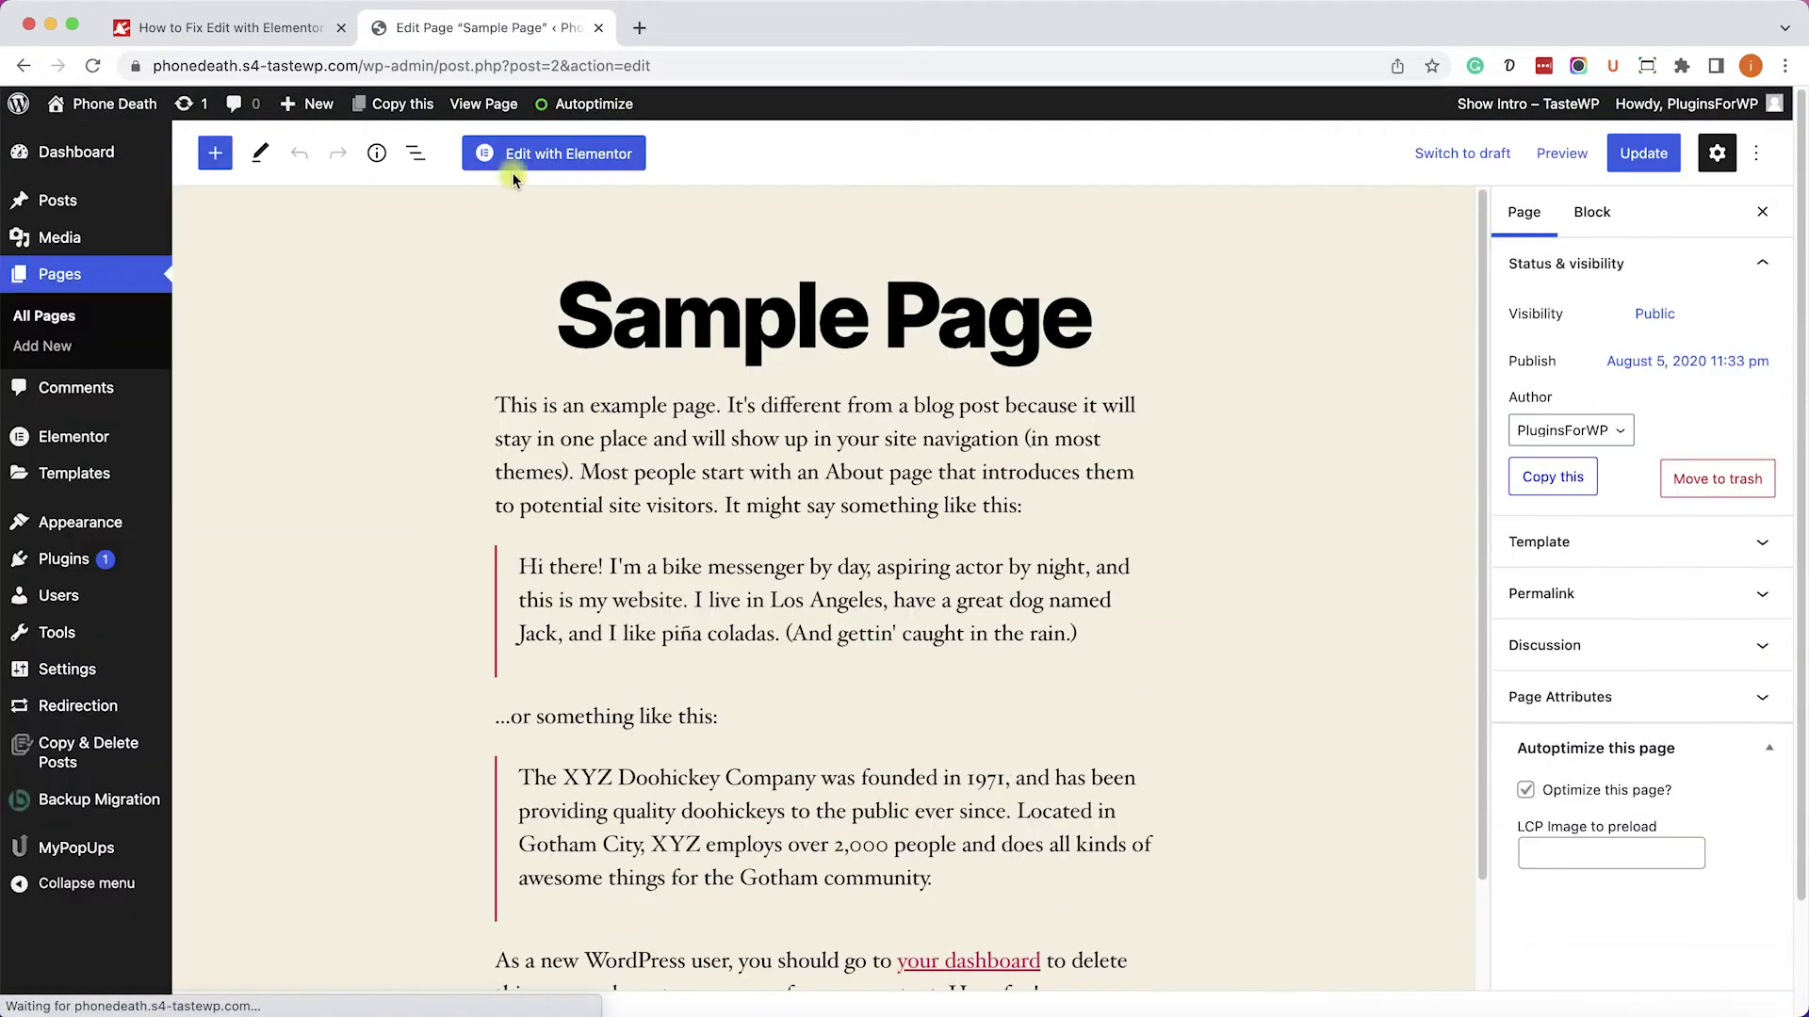
click(557, 156)
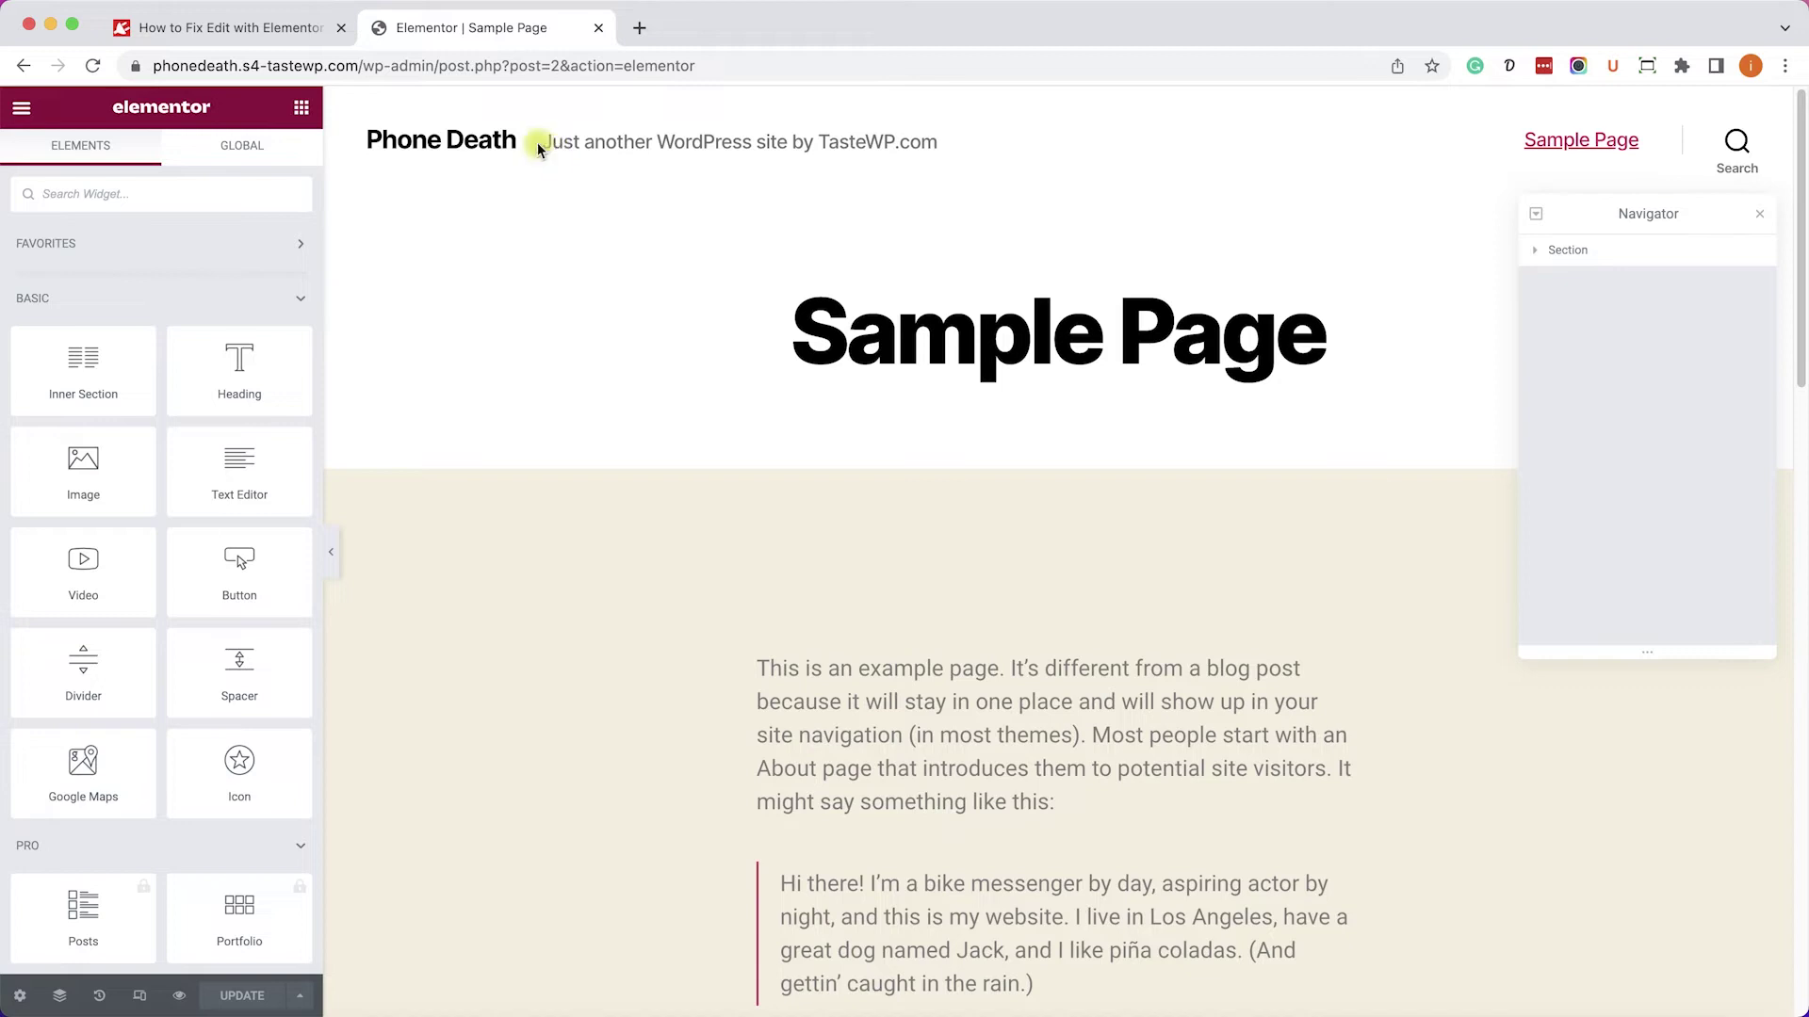
click(21, 108)
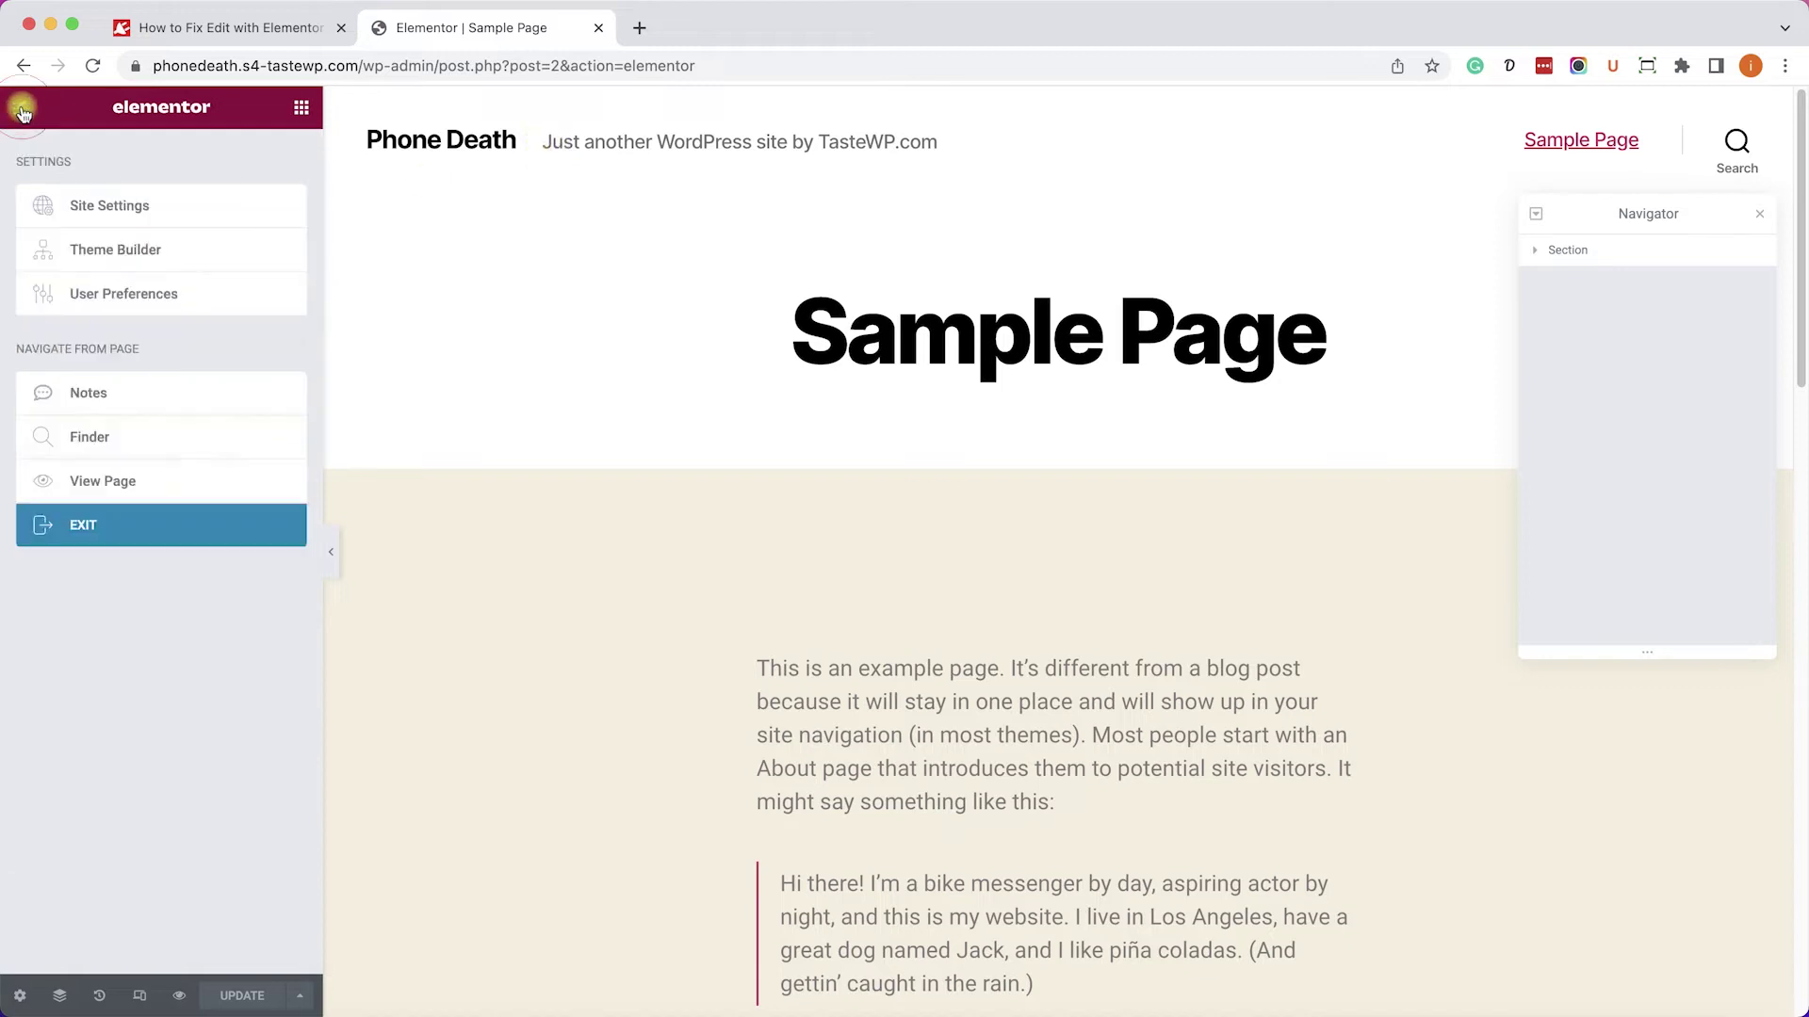
click(185, 478)
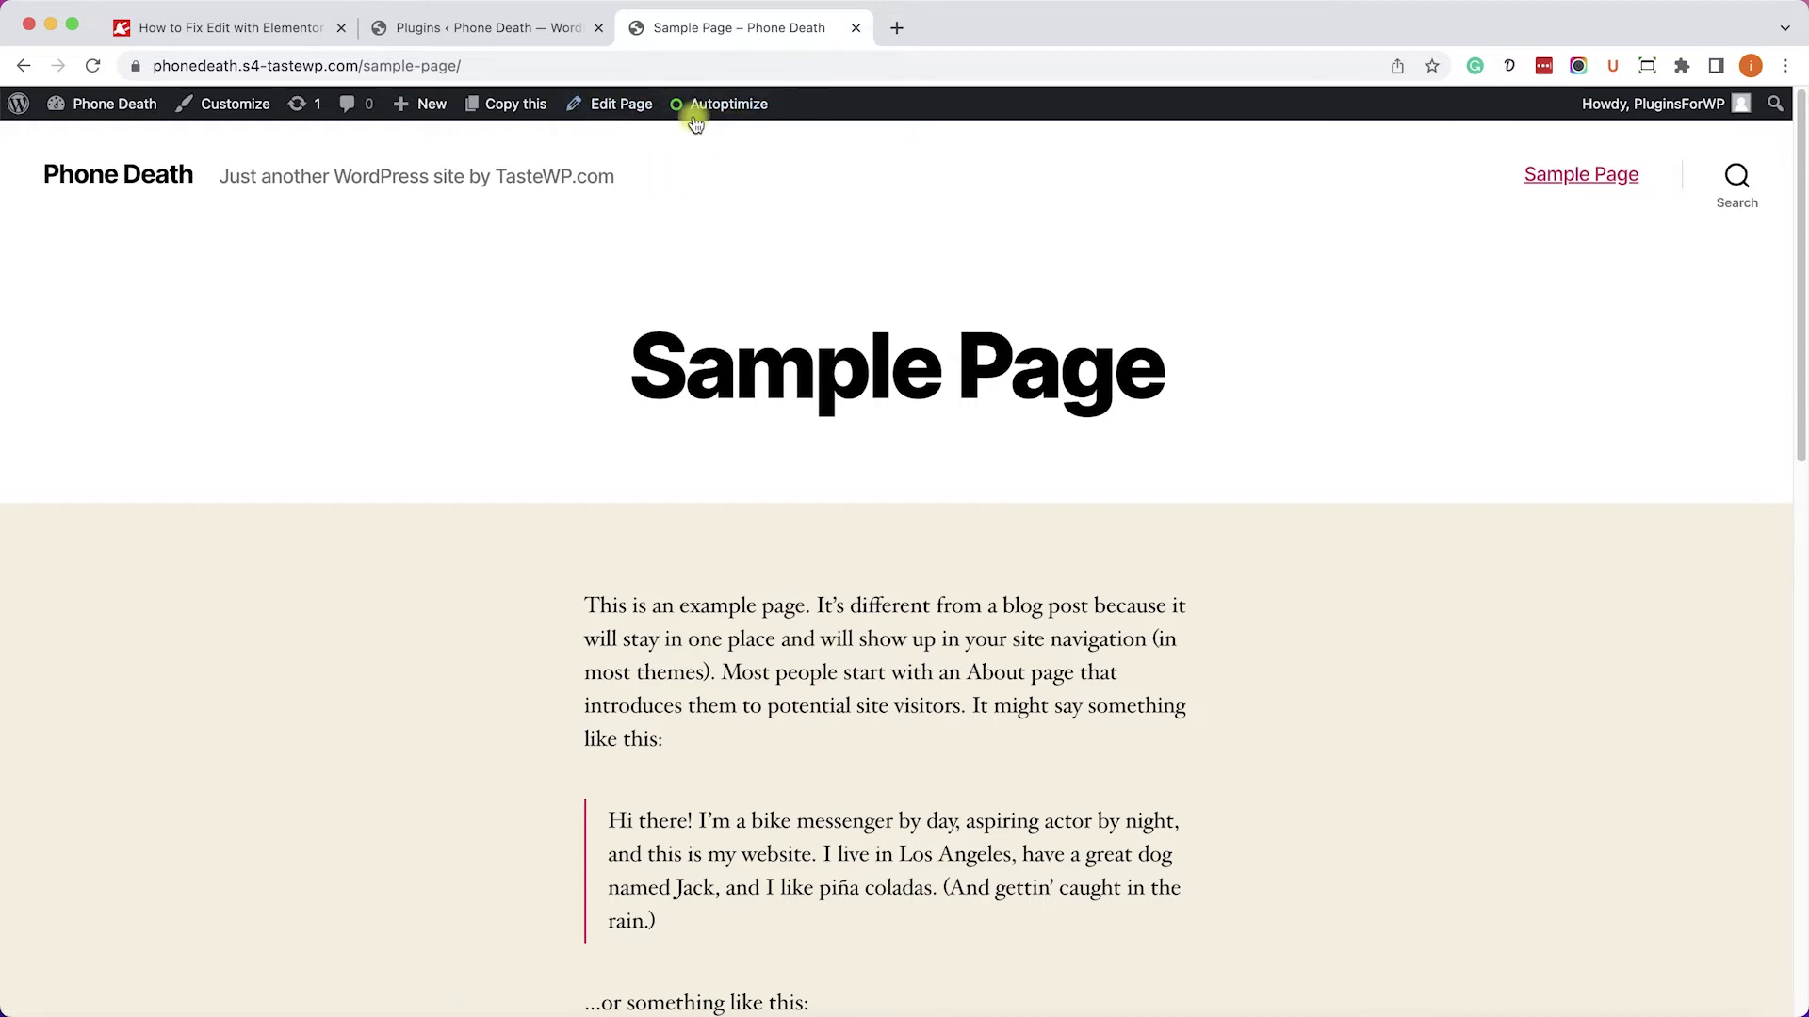
Deactivate the Autoptimize plugin without leaving feedback
mouse_move(733, 111)
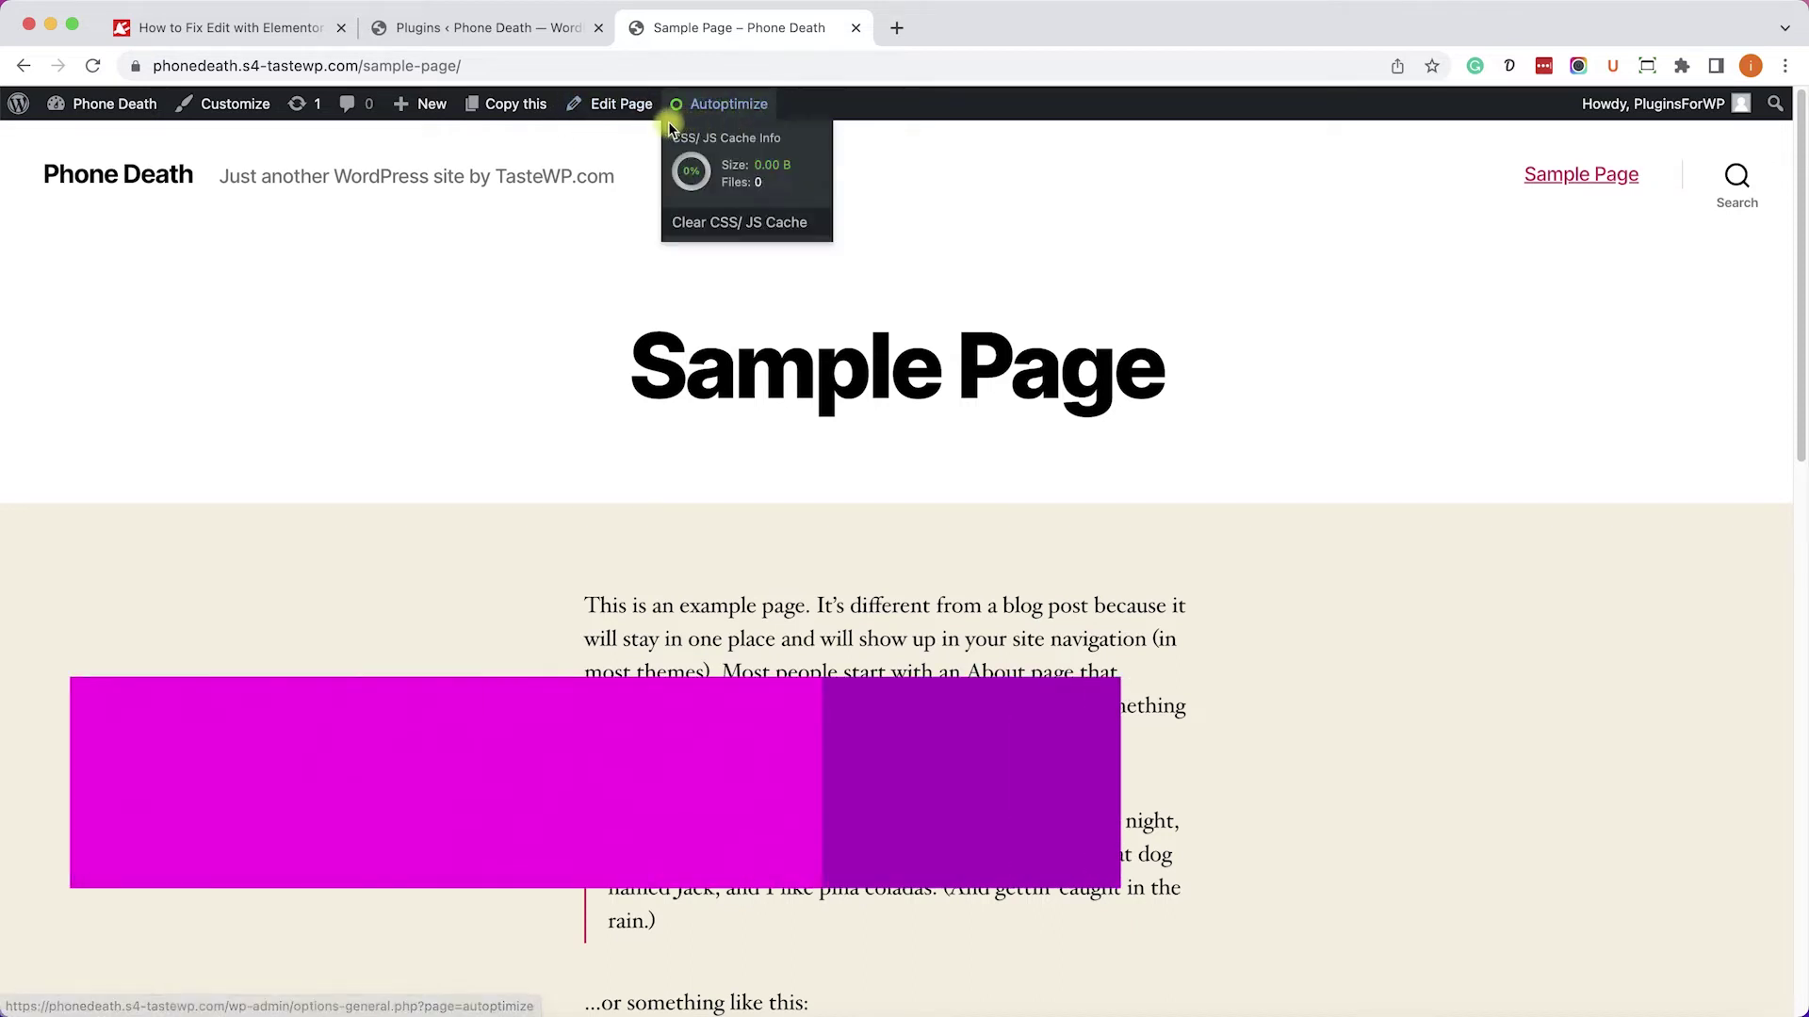
click(471, 31)
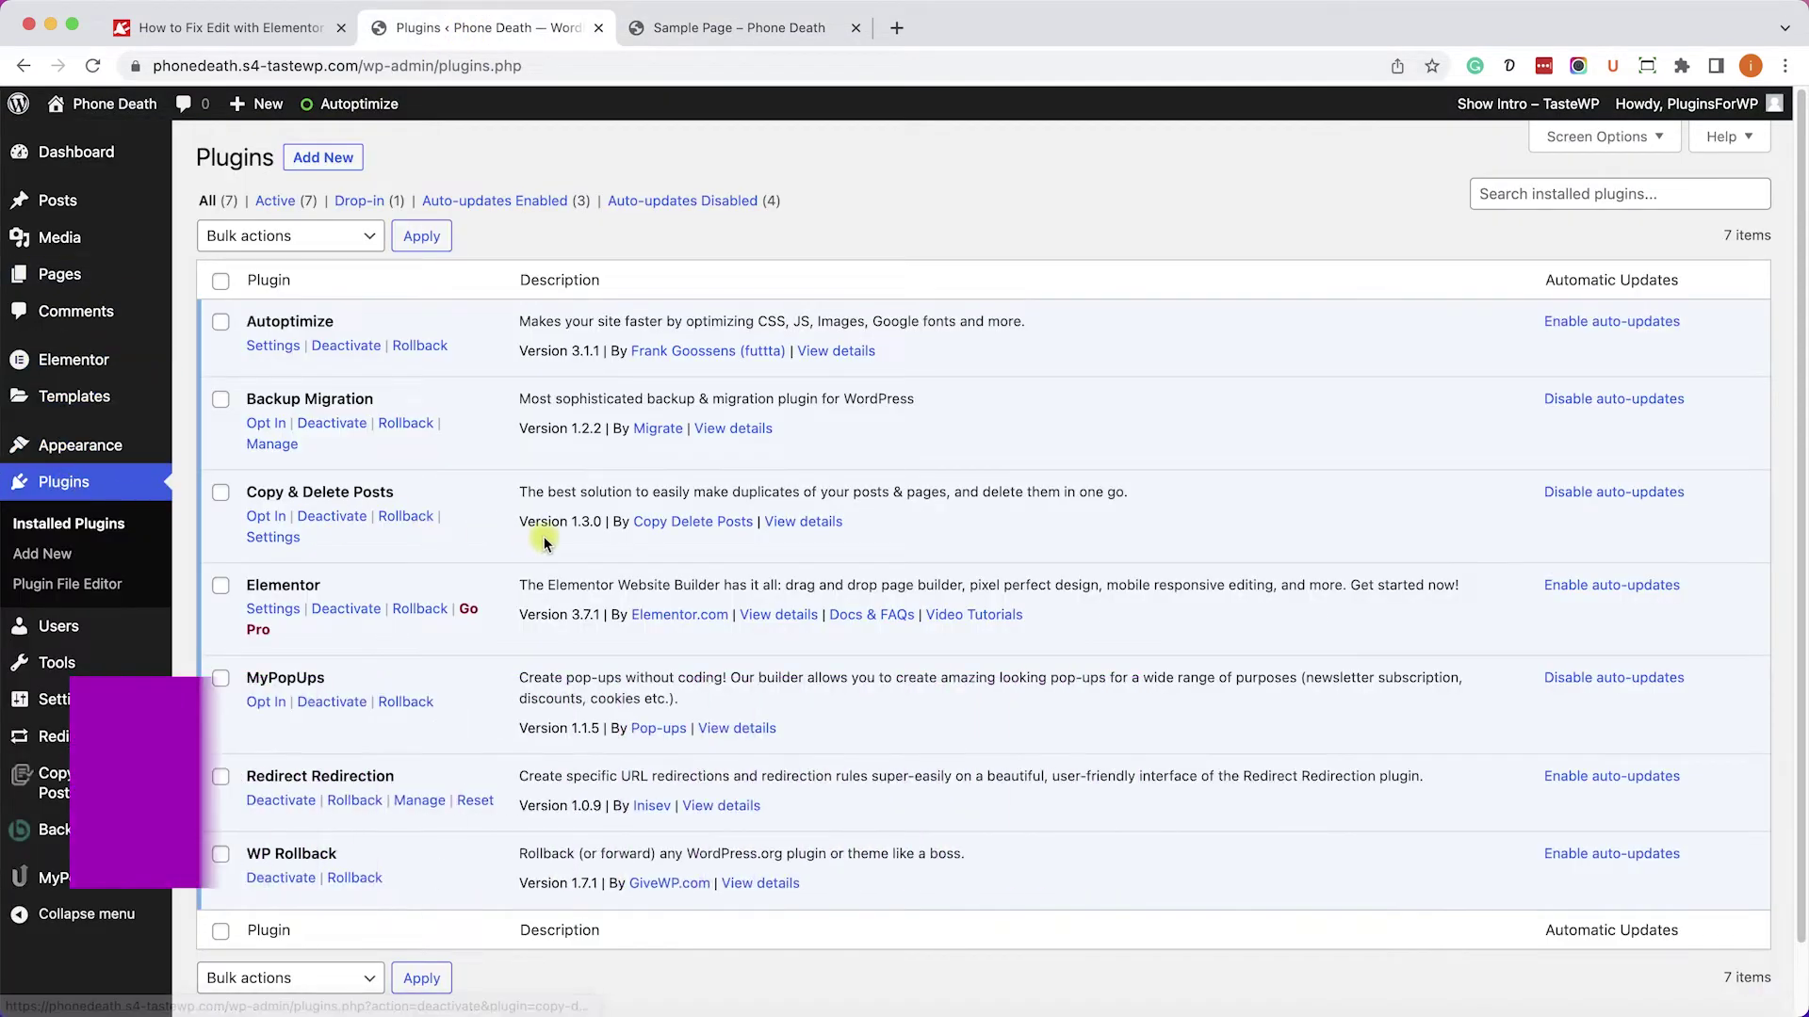
scroll(509, 532, down, 1)
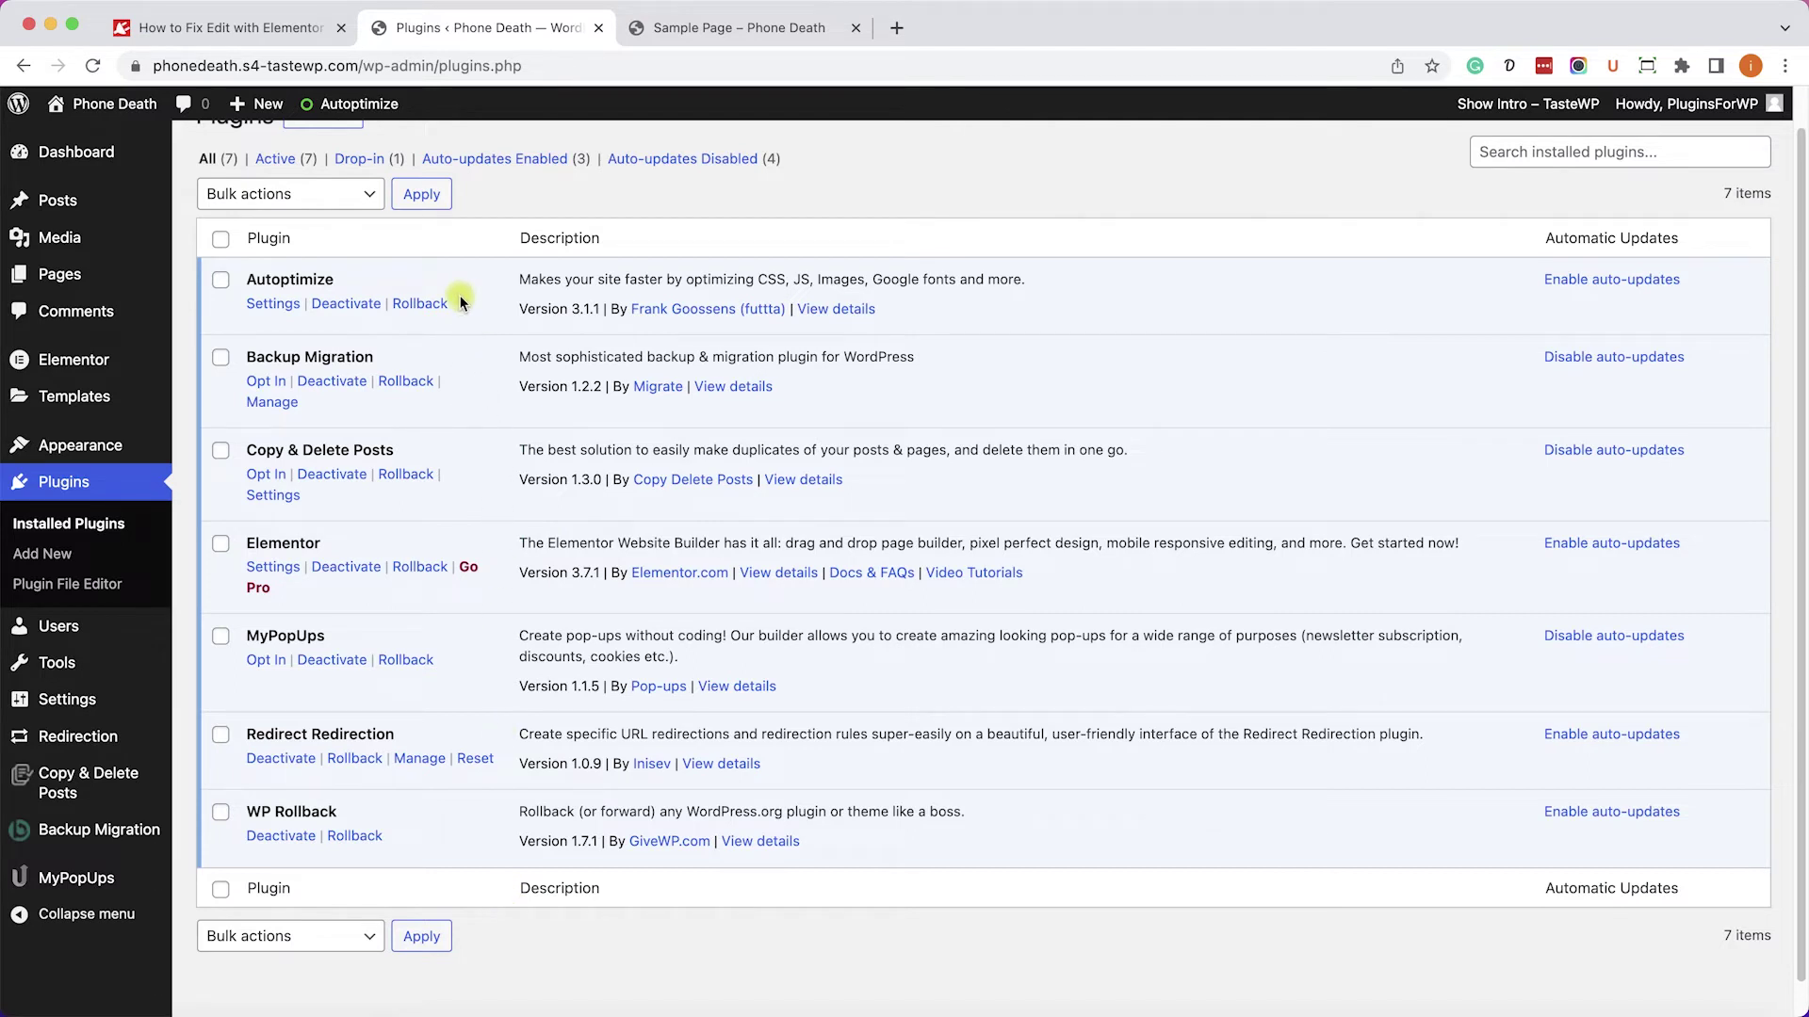
click(330, 304)
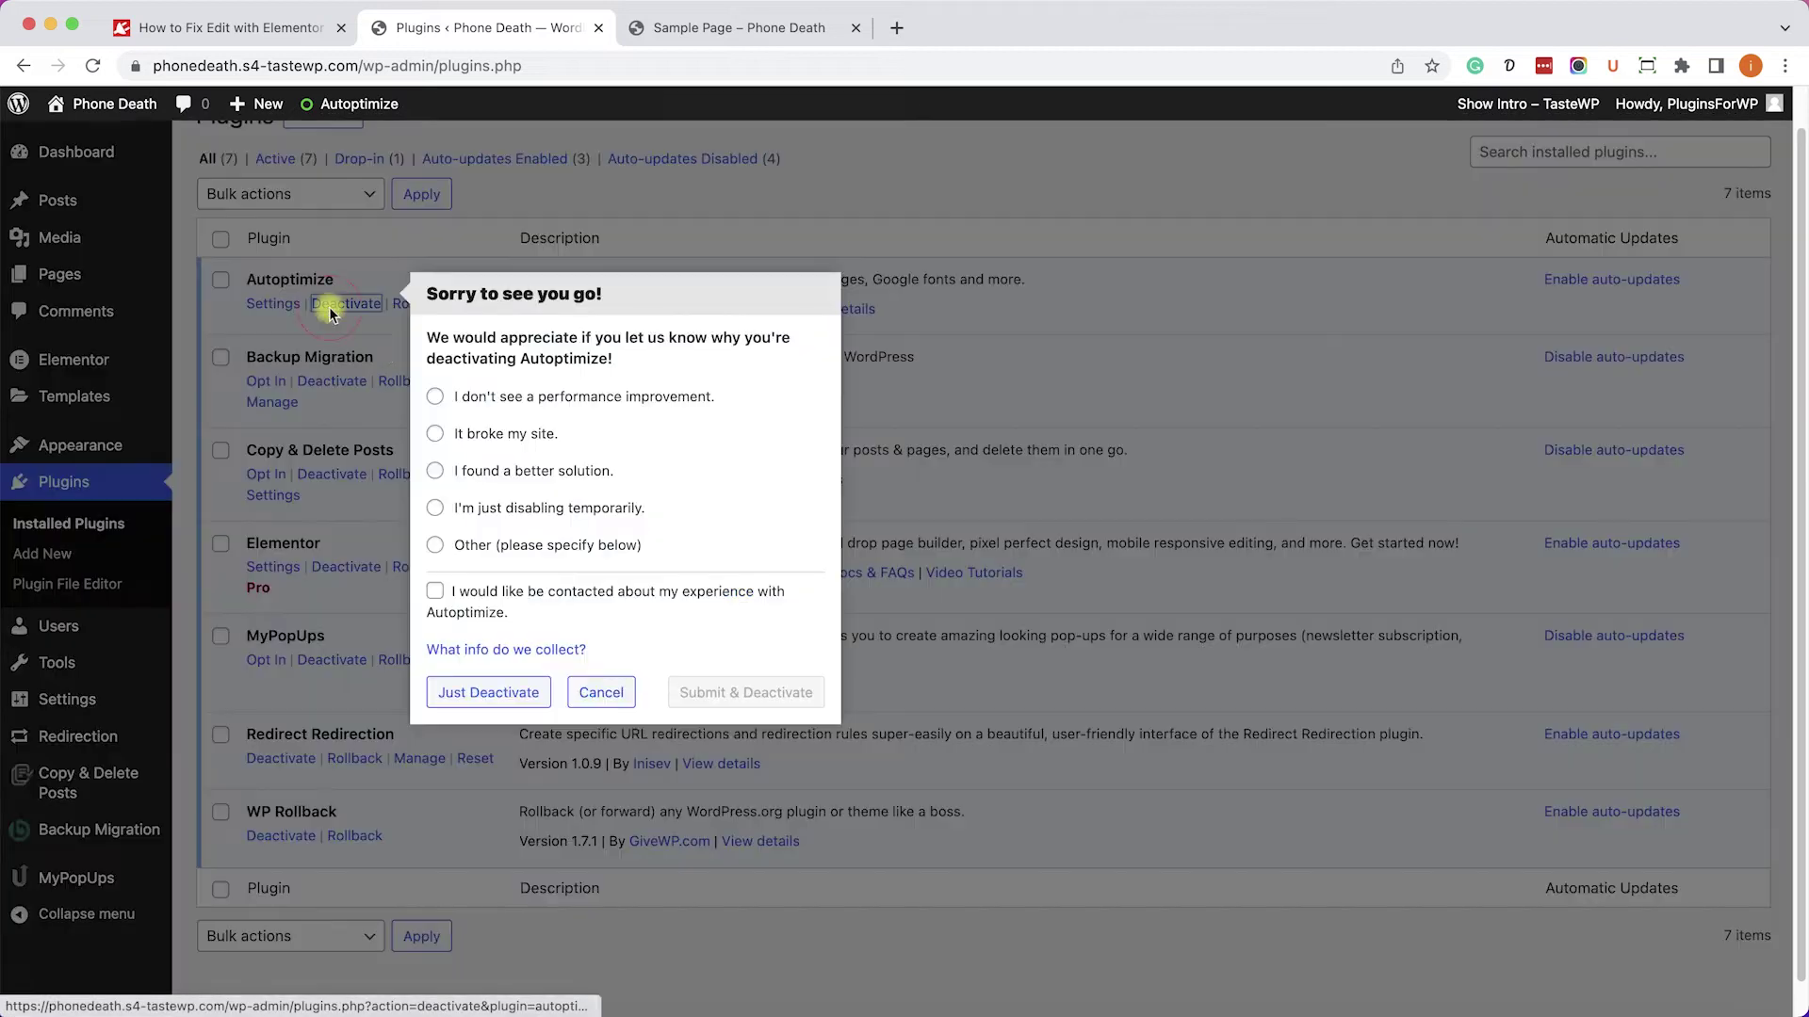
click(517, 696)
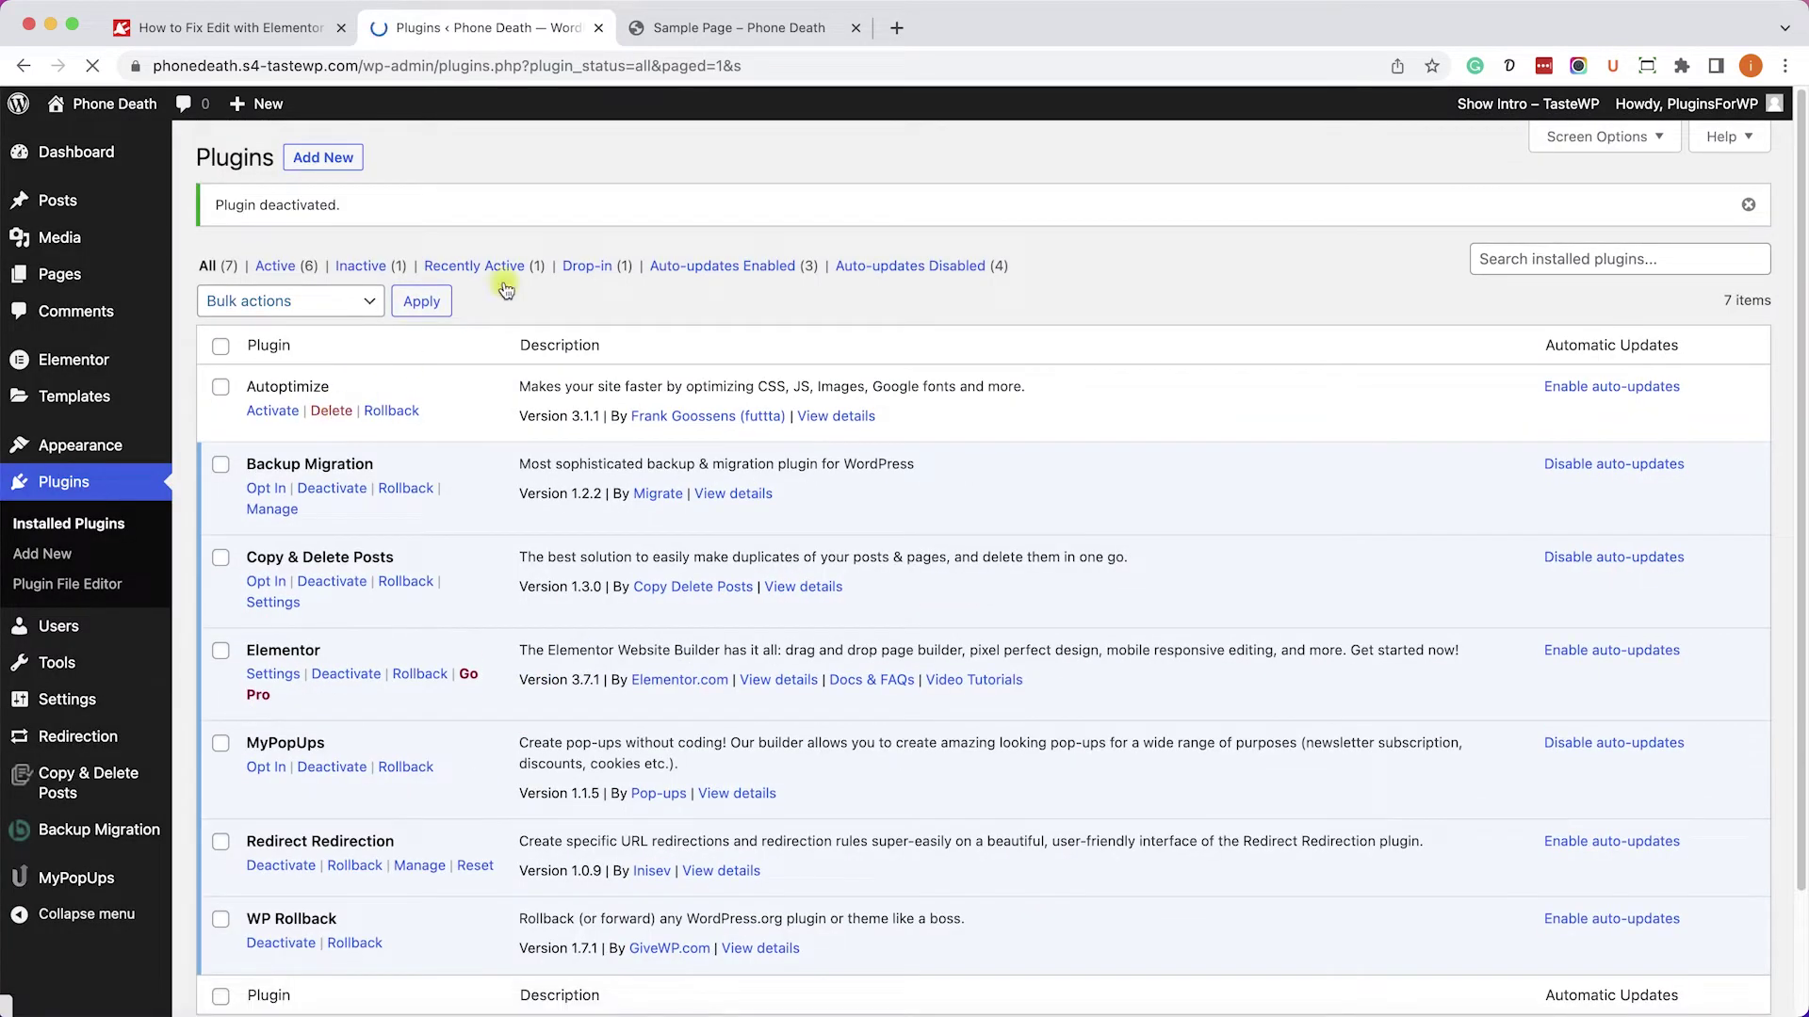
Reload the Sample Page with Autoptimize off, then reactivate Autoptimize
click(695, 28)
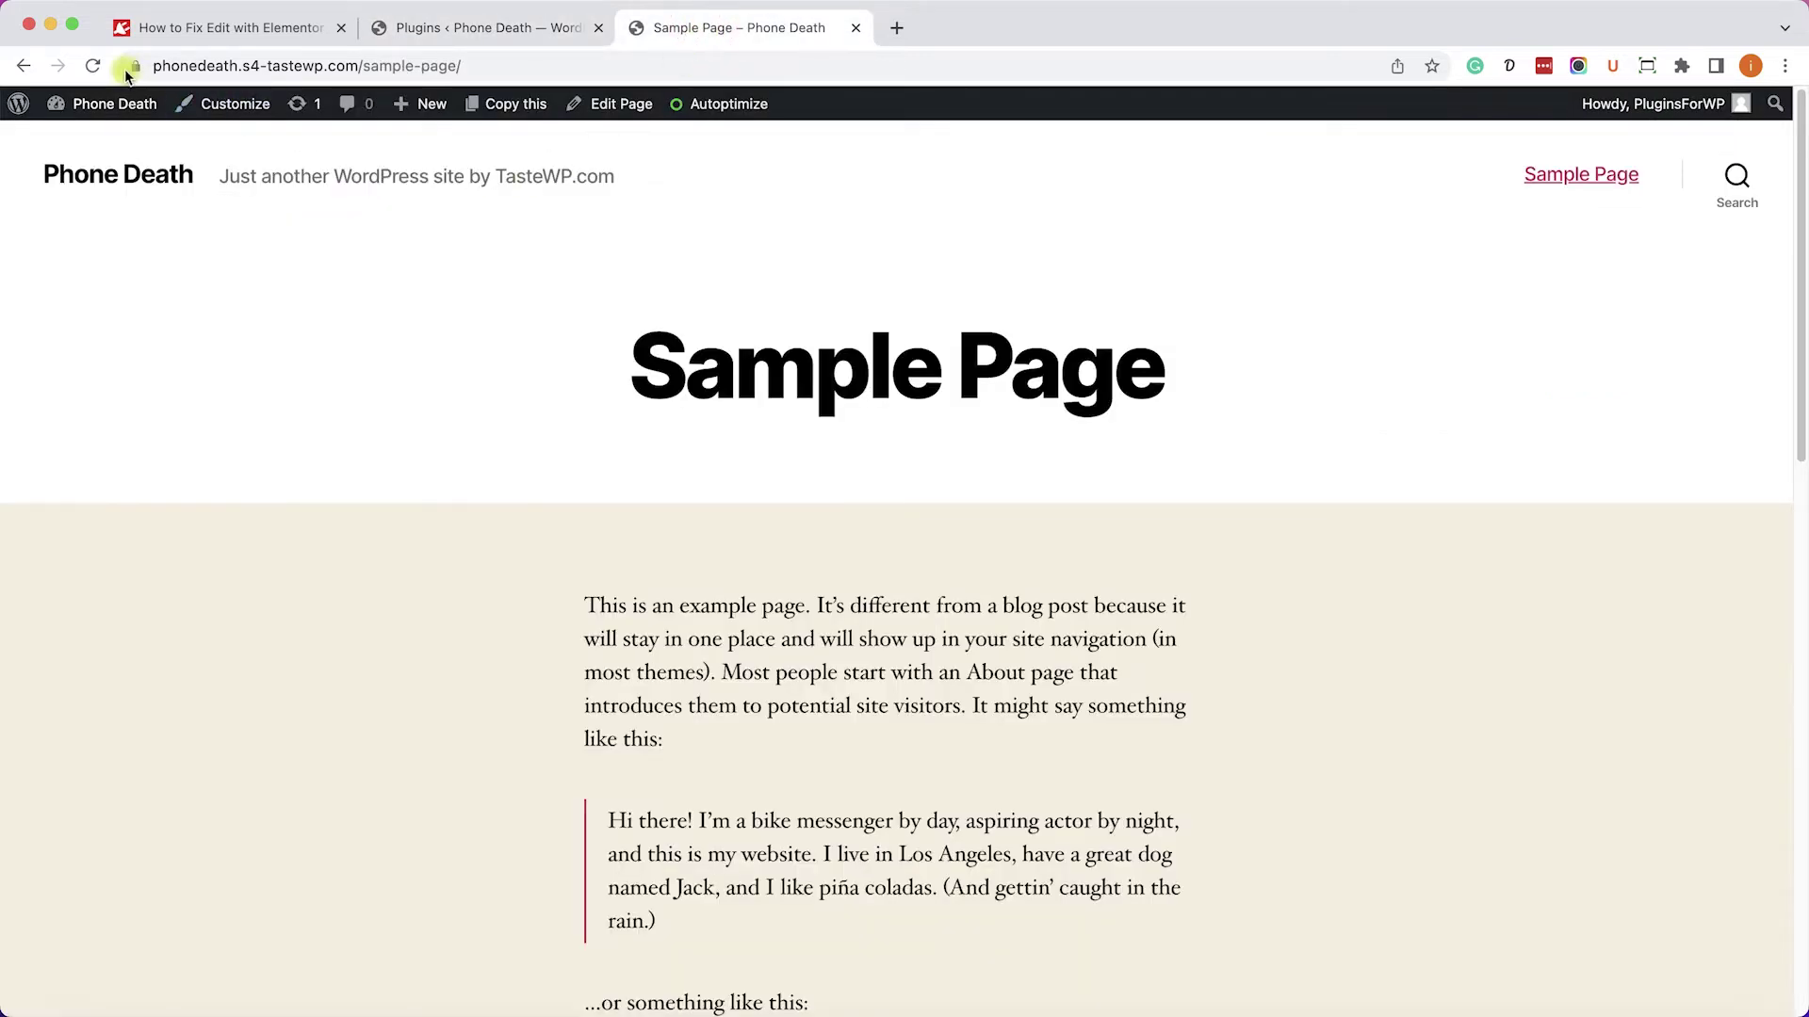
click(92, 65)
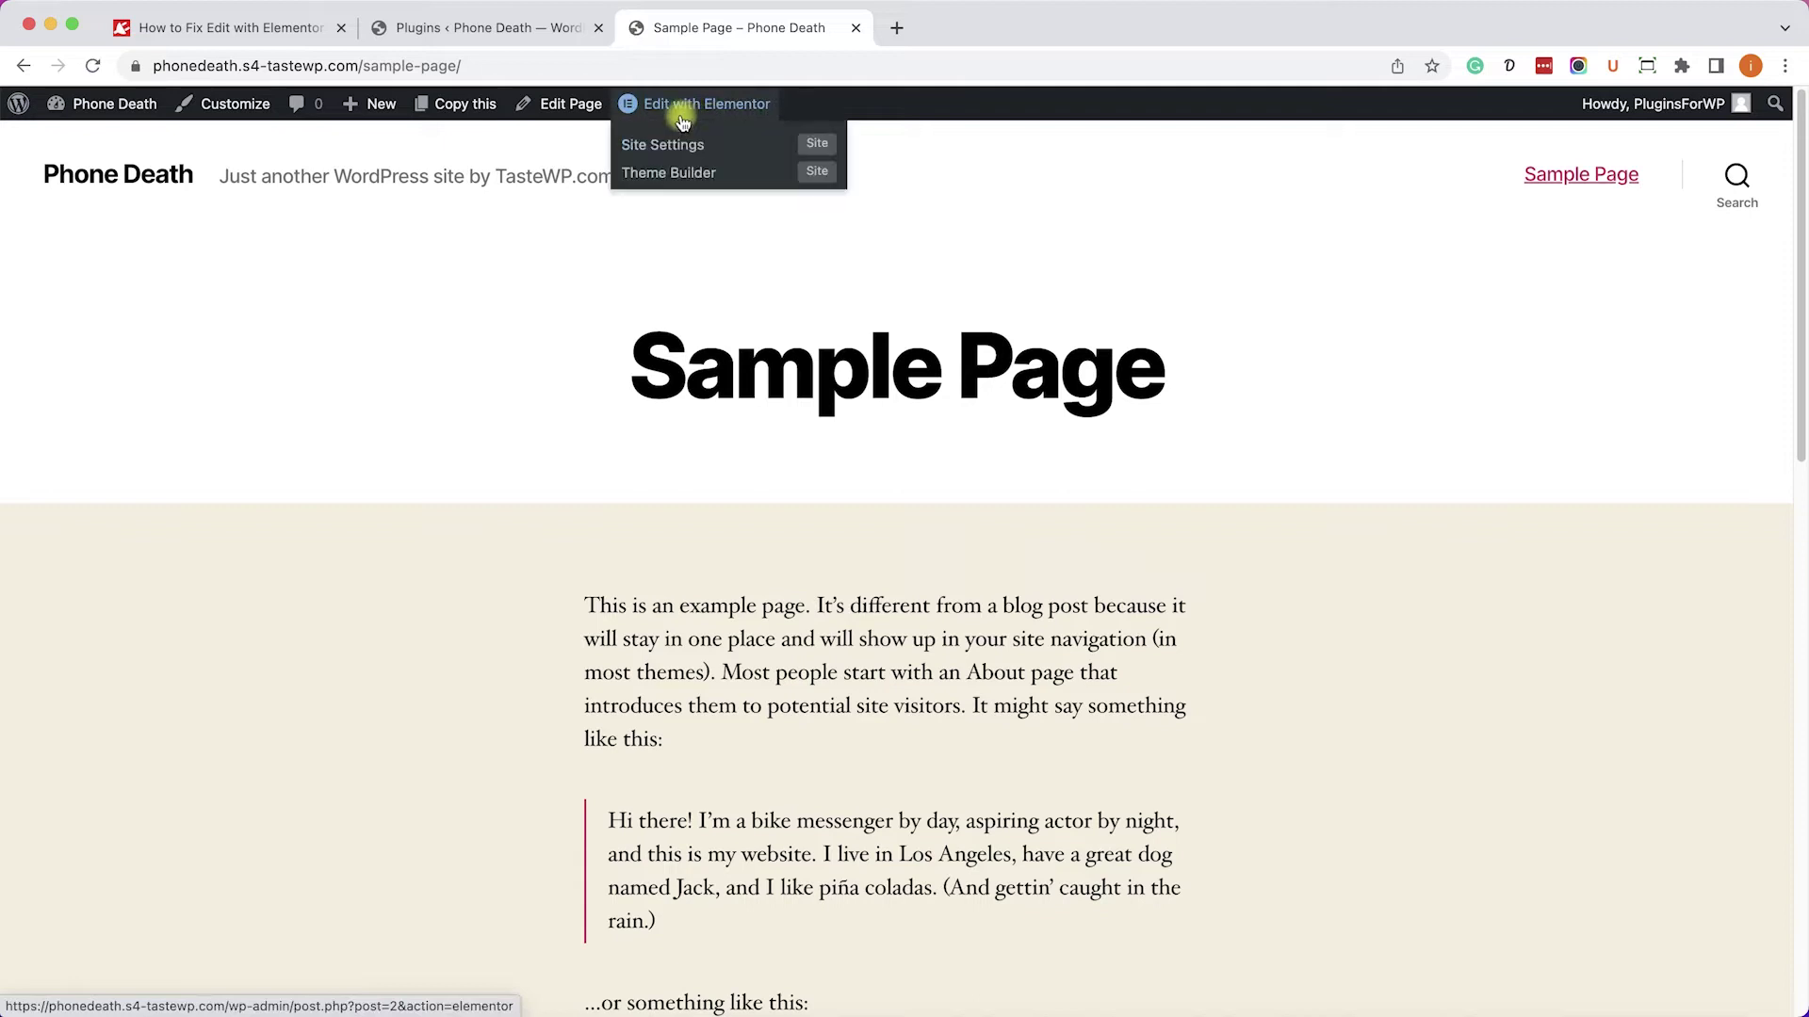
click(469, 27)
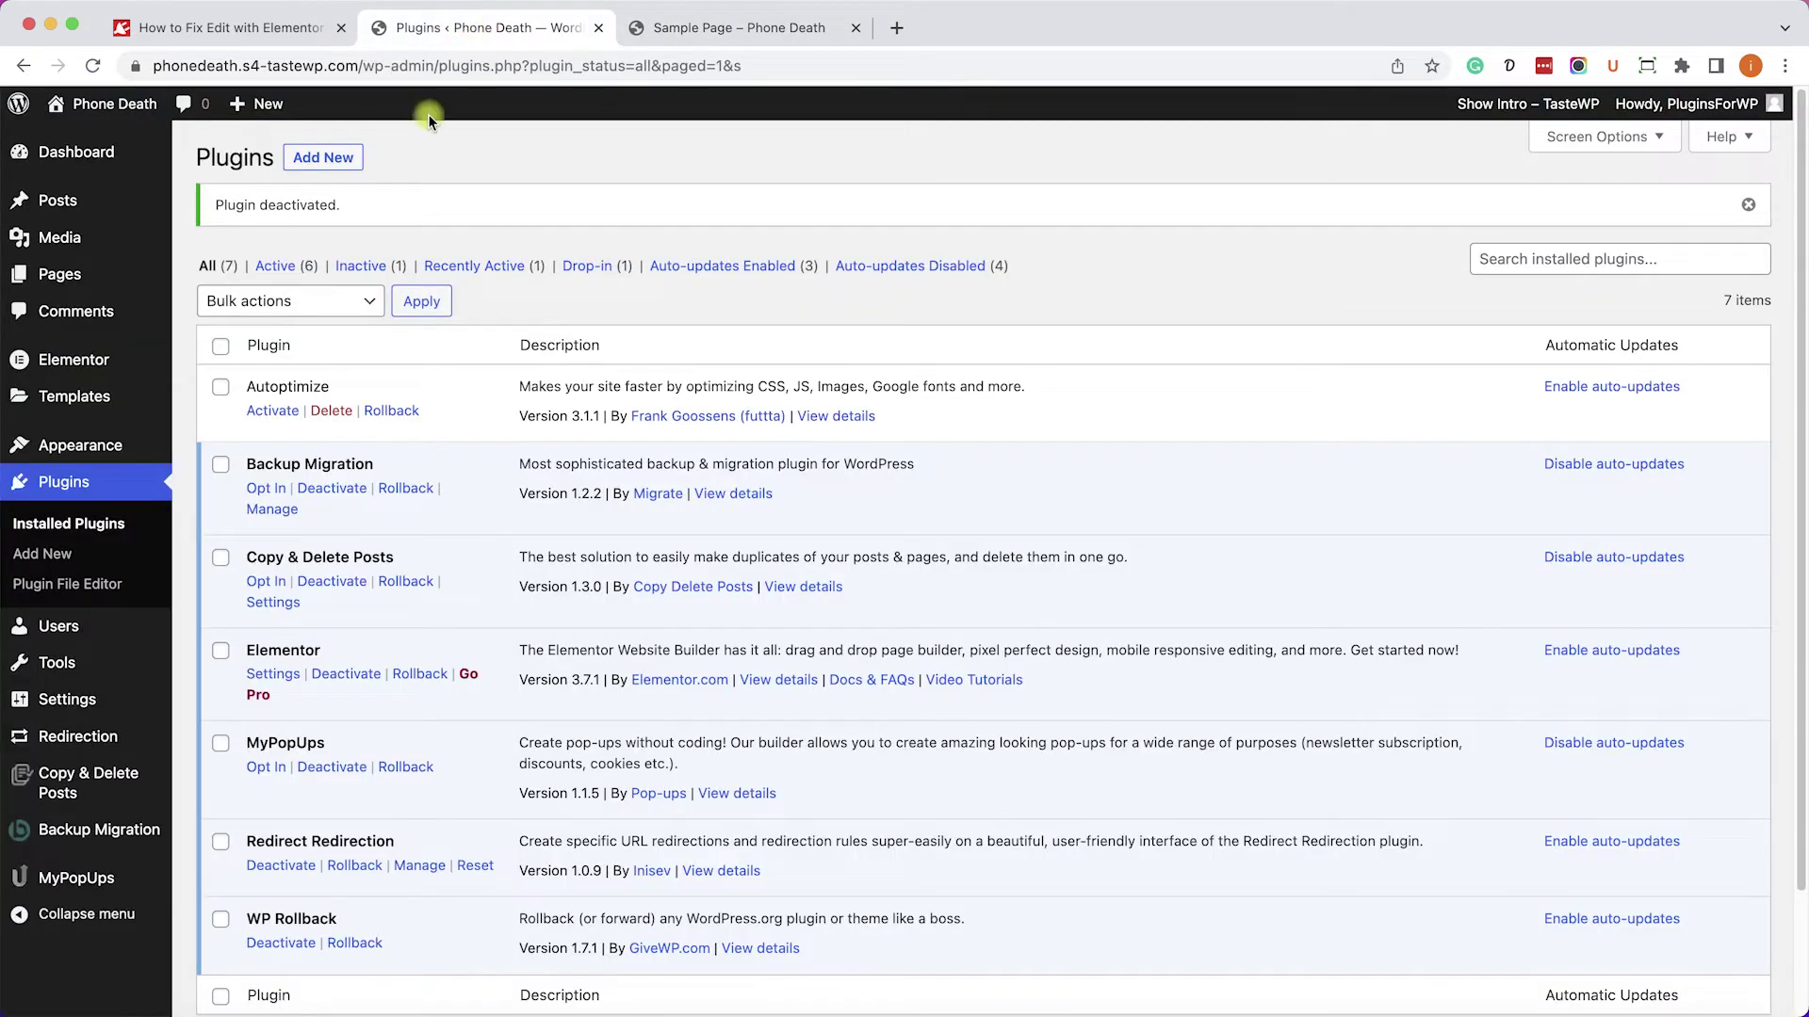
click(277, 413)
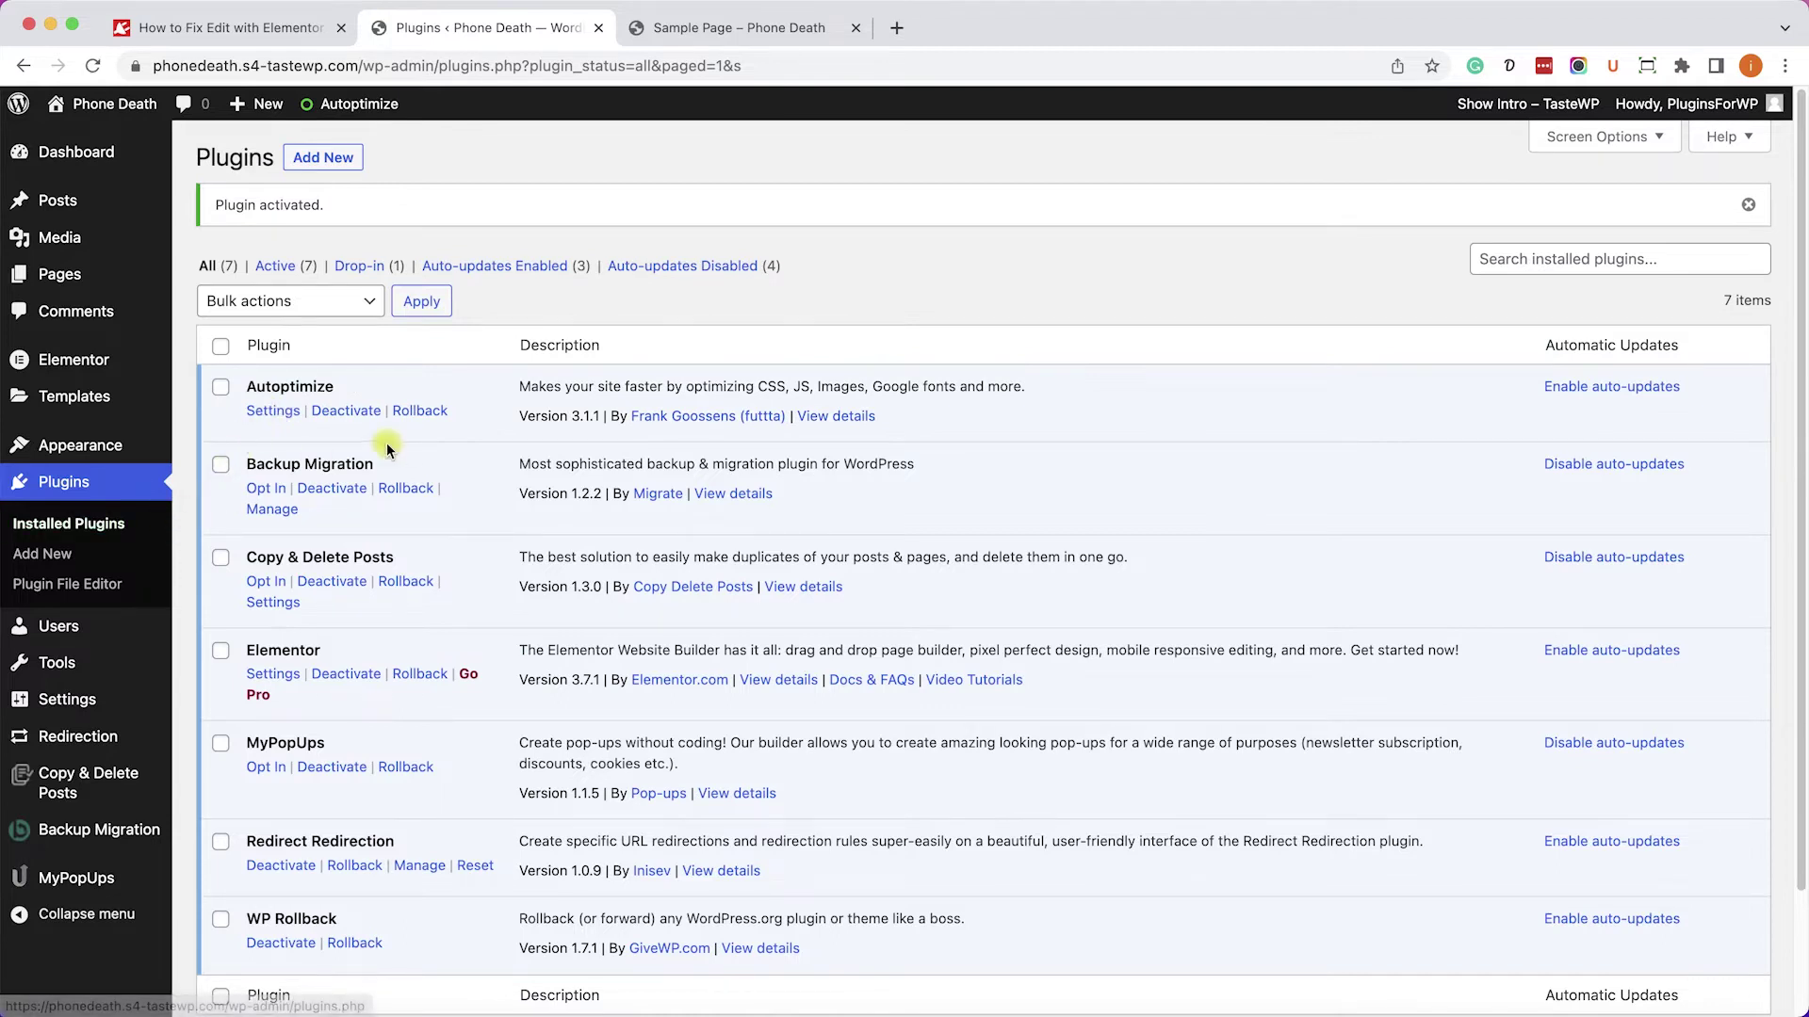
In Autoptimize, enable try-catch wrapping and defer JS instead of aggregating, then save and empty cache
click(275, 412)
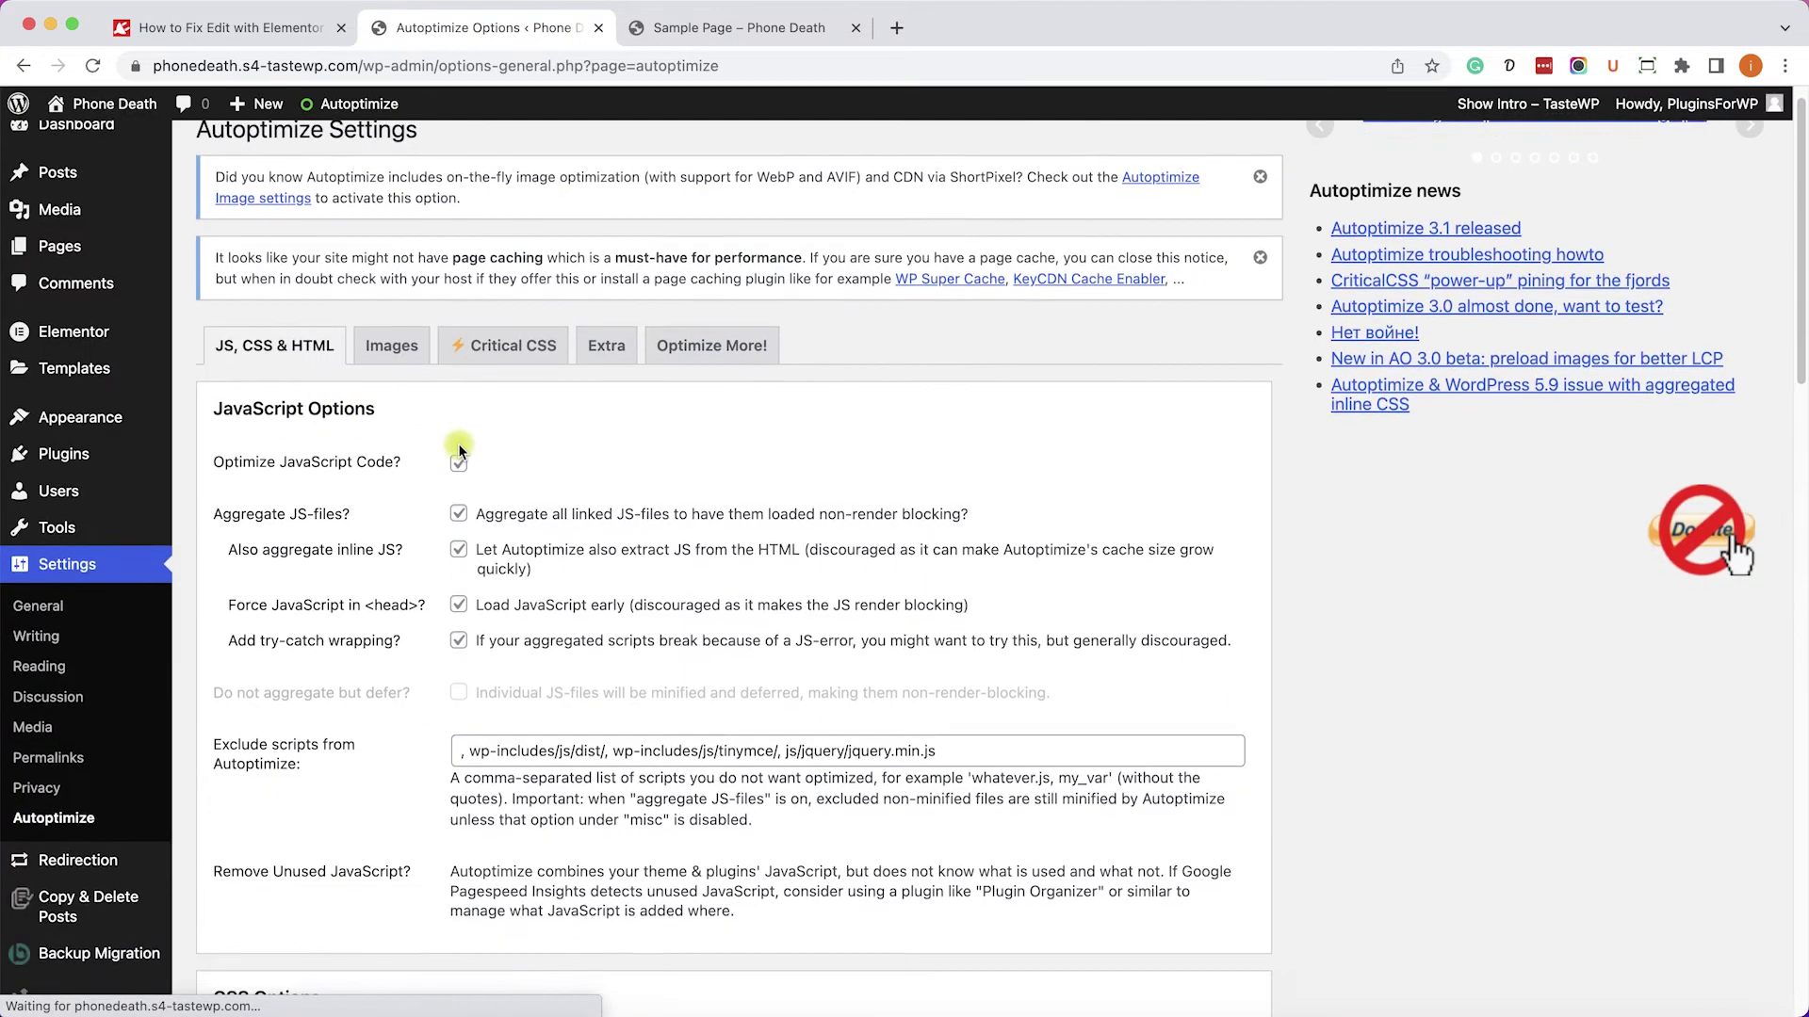
scroll(462, 565, down, 2)
click(458, 582)
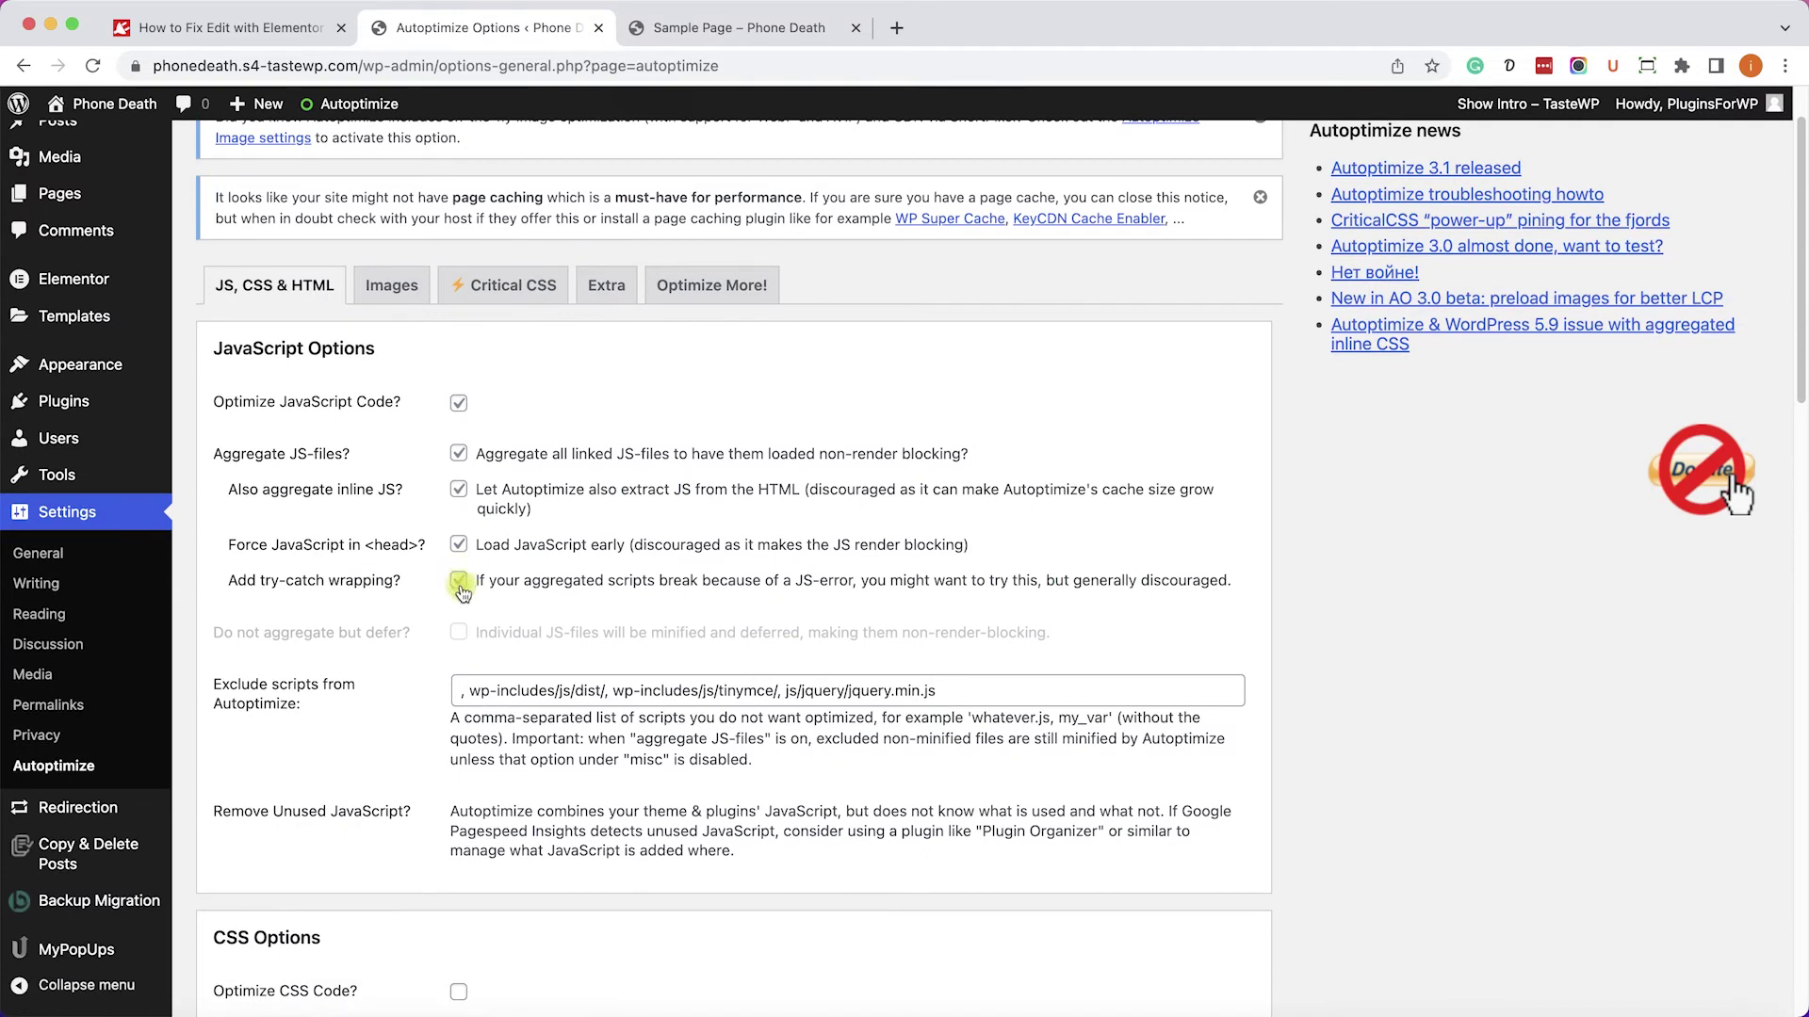
click(459, 454)
scroll(458, 454, down, 1)
click(458, 454)
scroll(455, 476, down, 15)
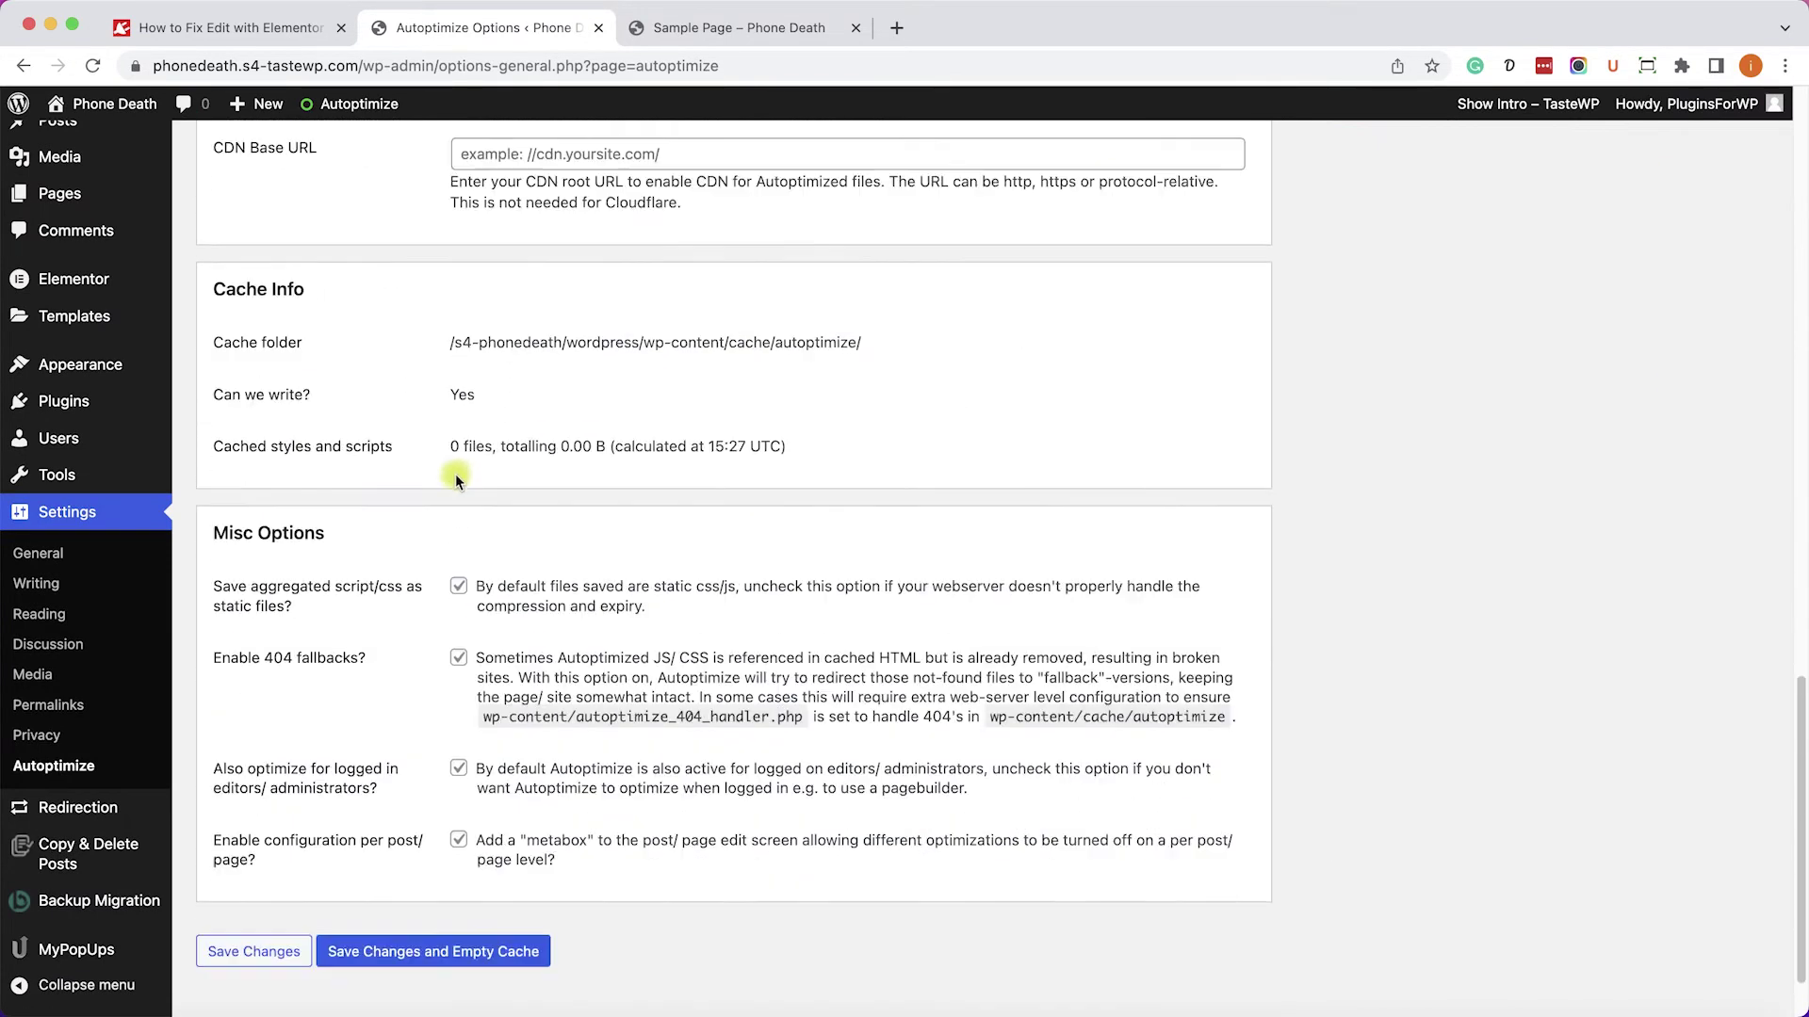
scroll(455, 478, down, 2)
click(424, 864)
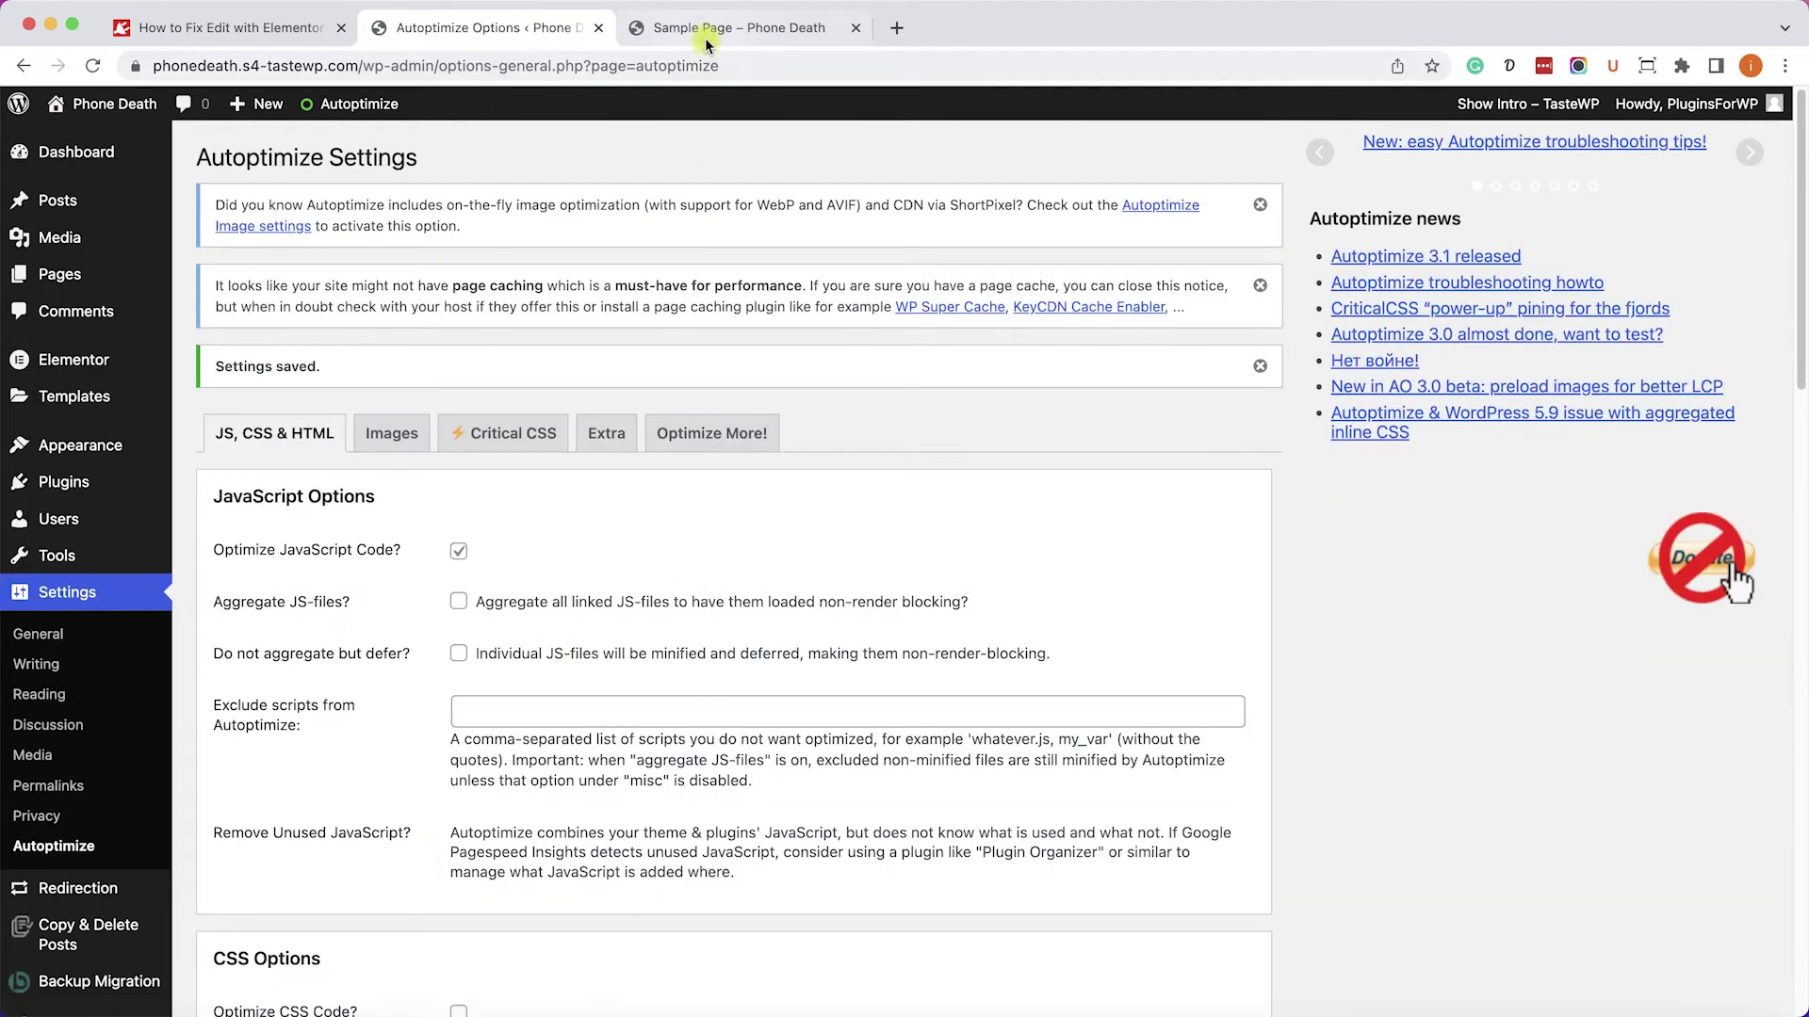
Reload the Sample Page, which now appears without the admin bar
click(705, 36)
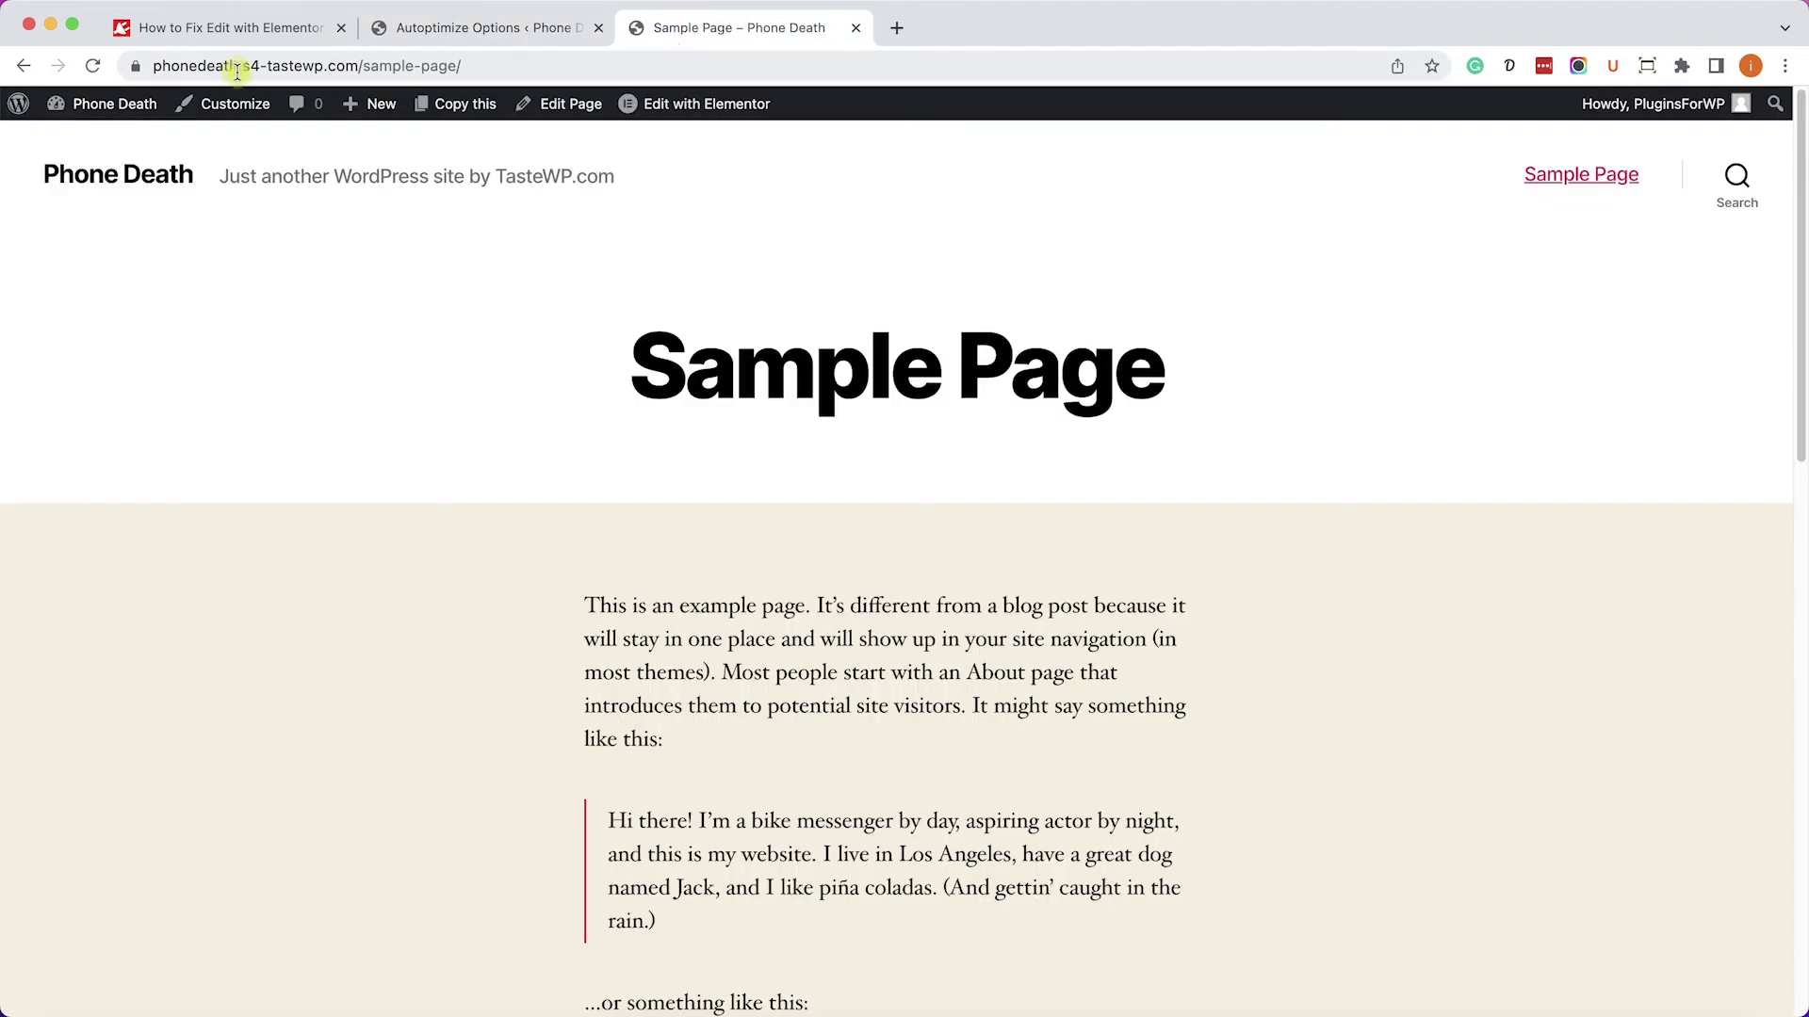
click(93, 65)
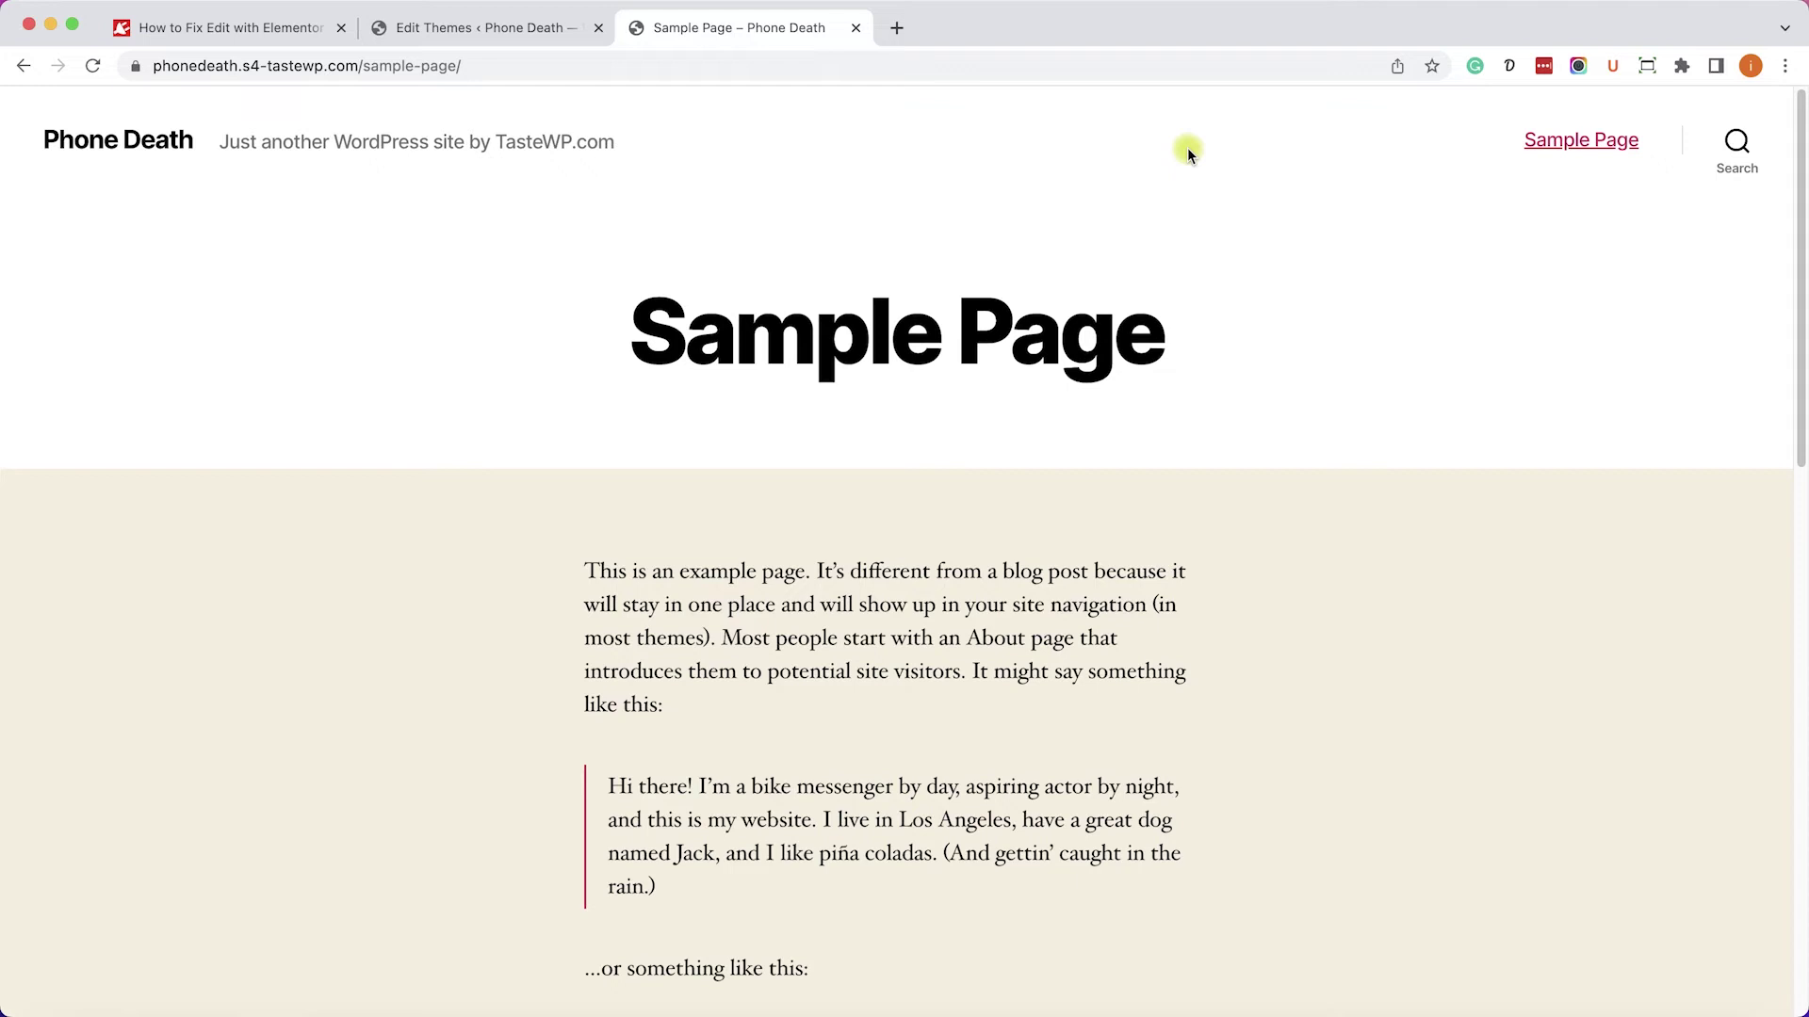
Comment out the admin-bar-hiding add_action on line 794 of Twenty Twenty's functions.php and save
click(525, 32)
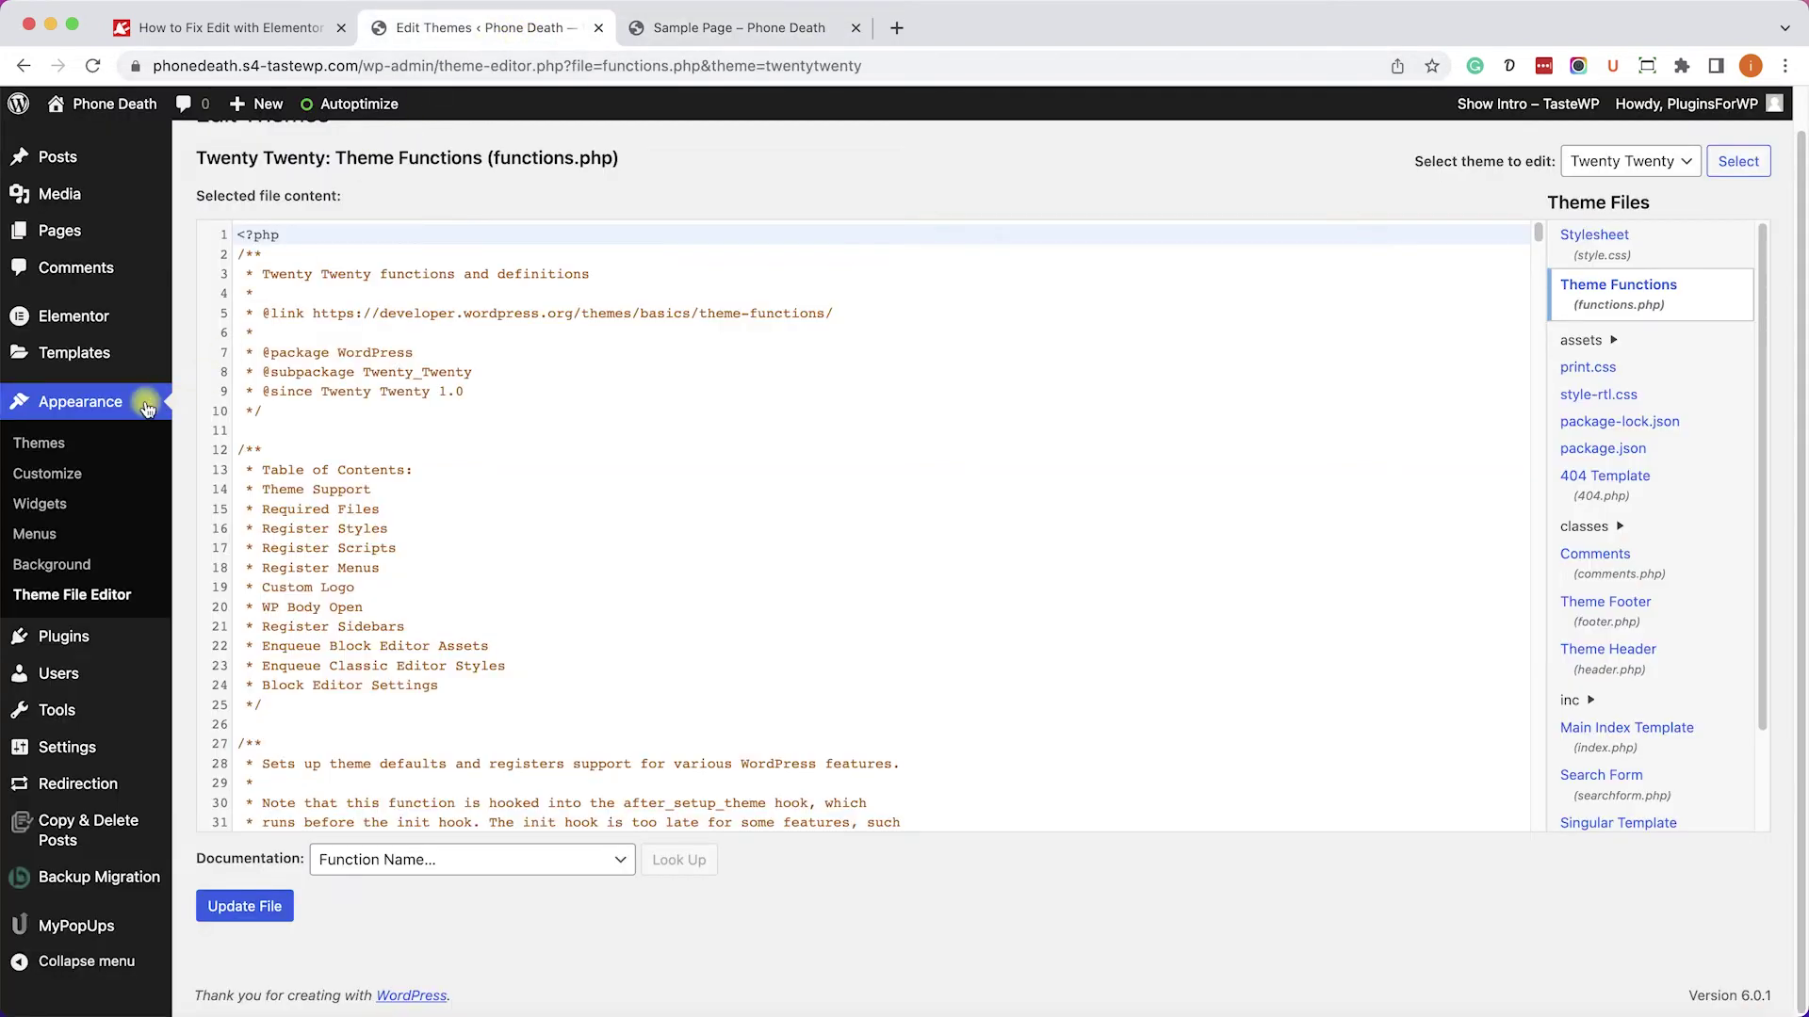
mouse_move(61, 611)
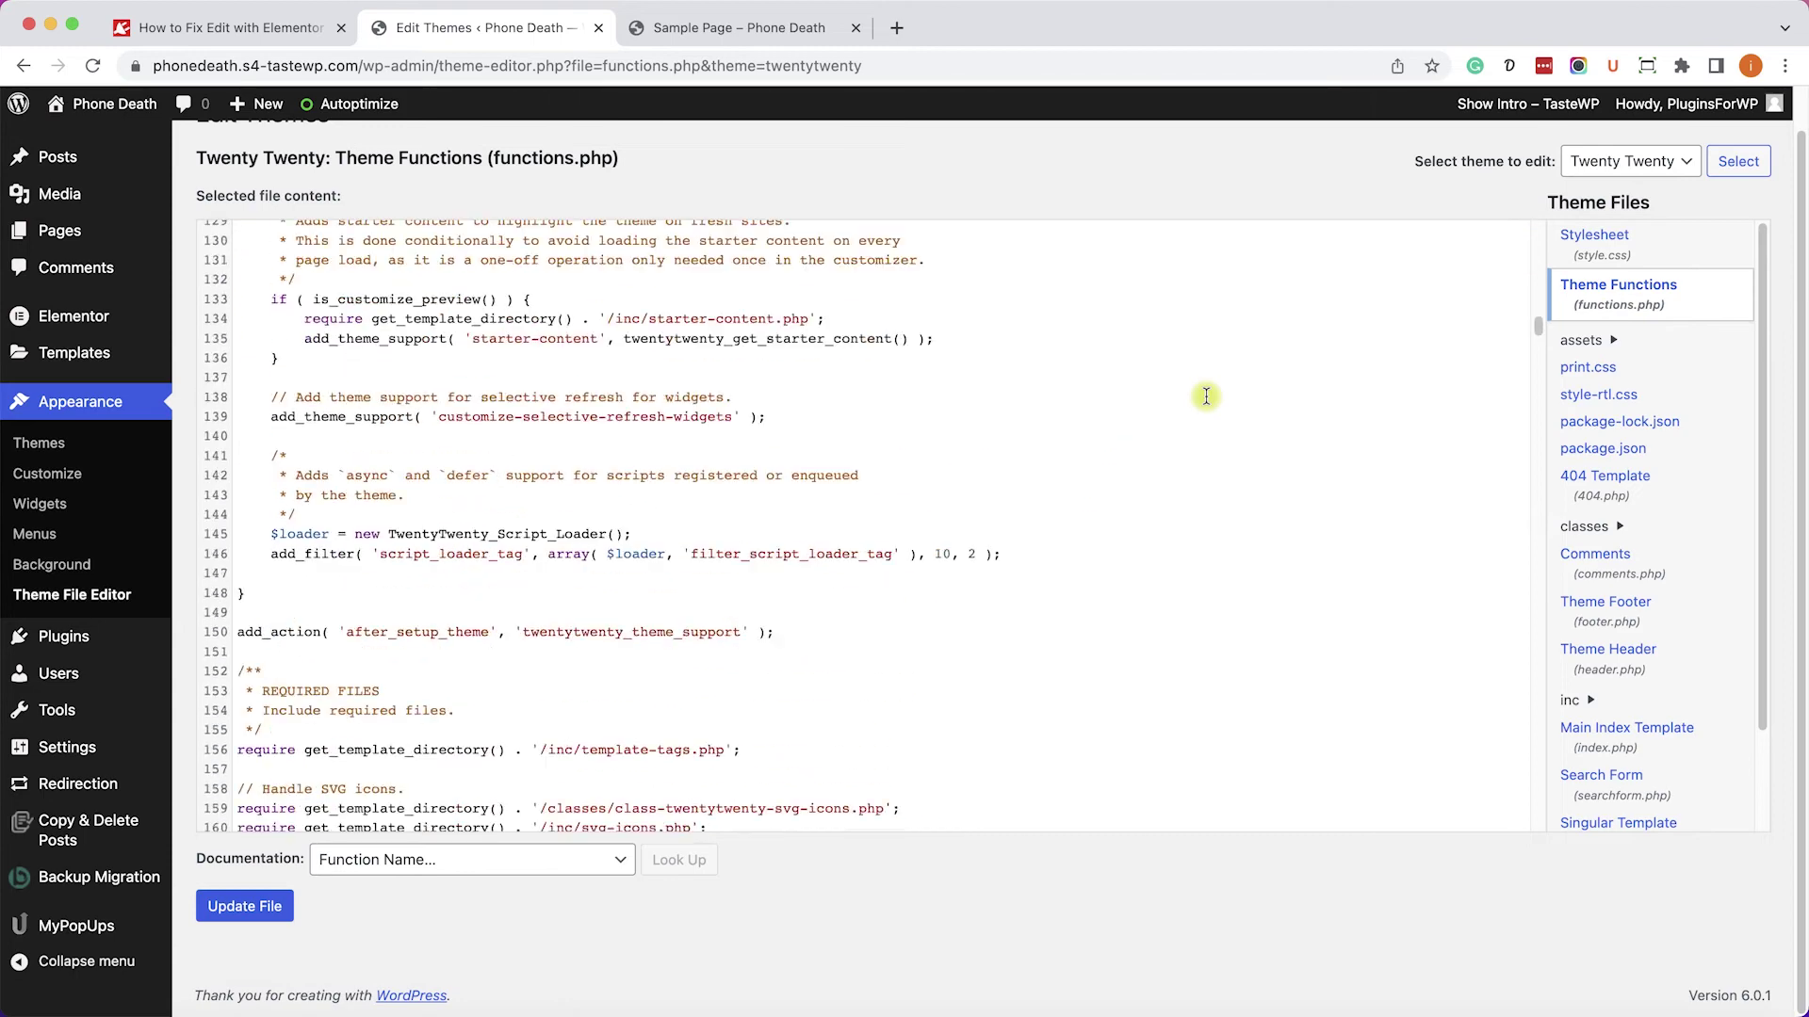
scroll(1205, 395, down, 20)
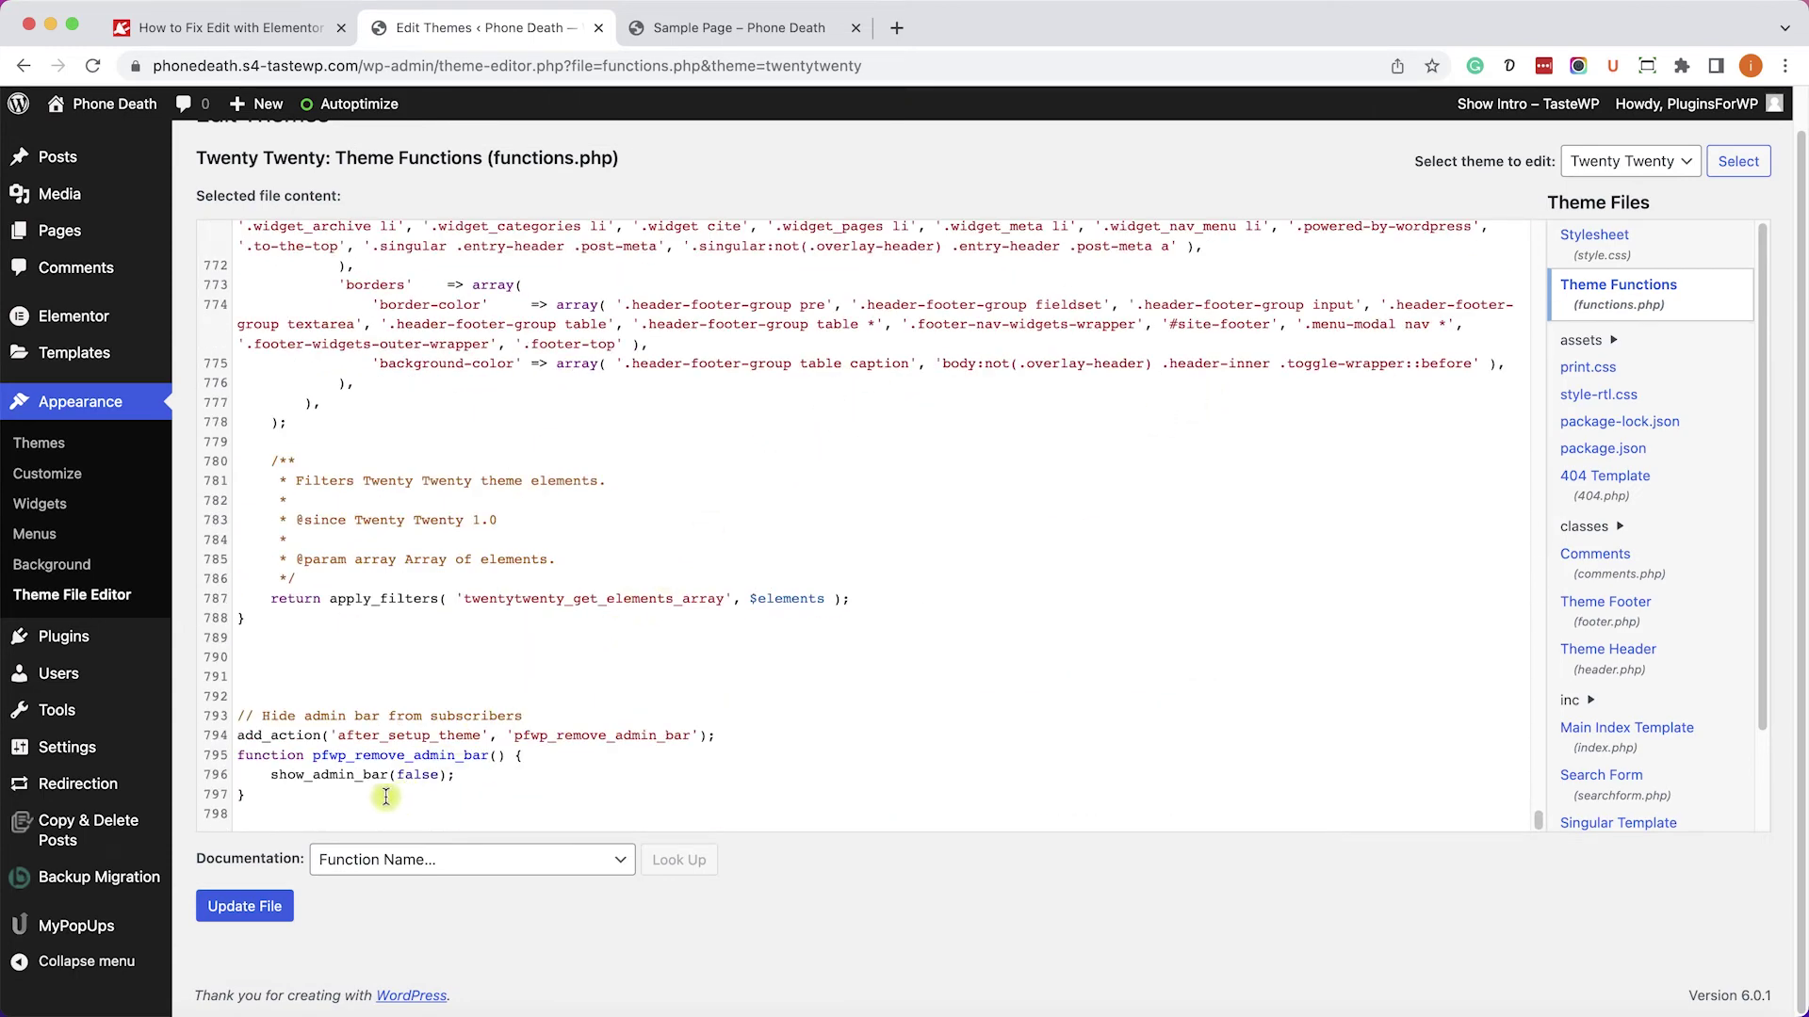
drag(241, 716, 513, 719)
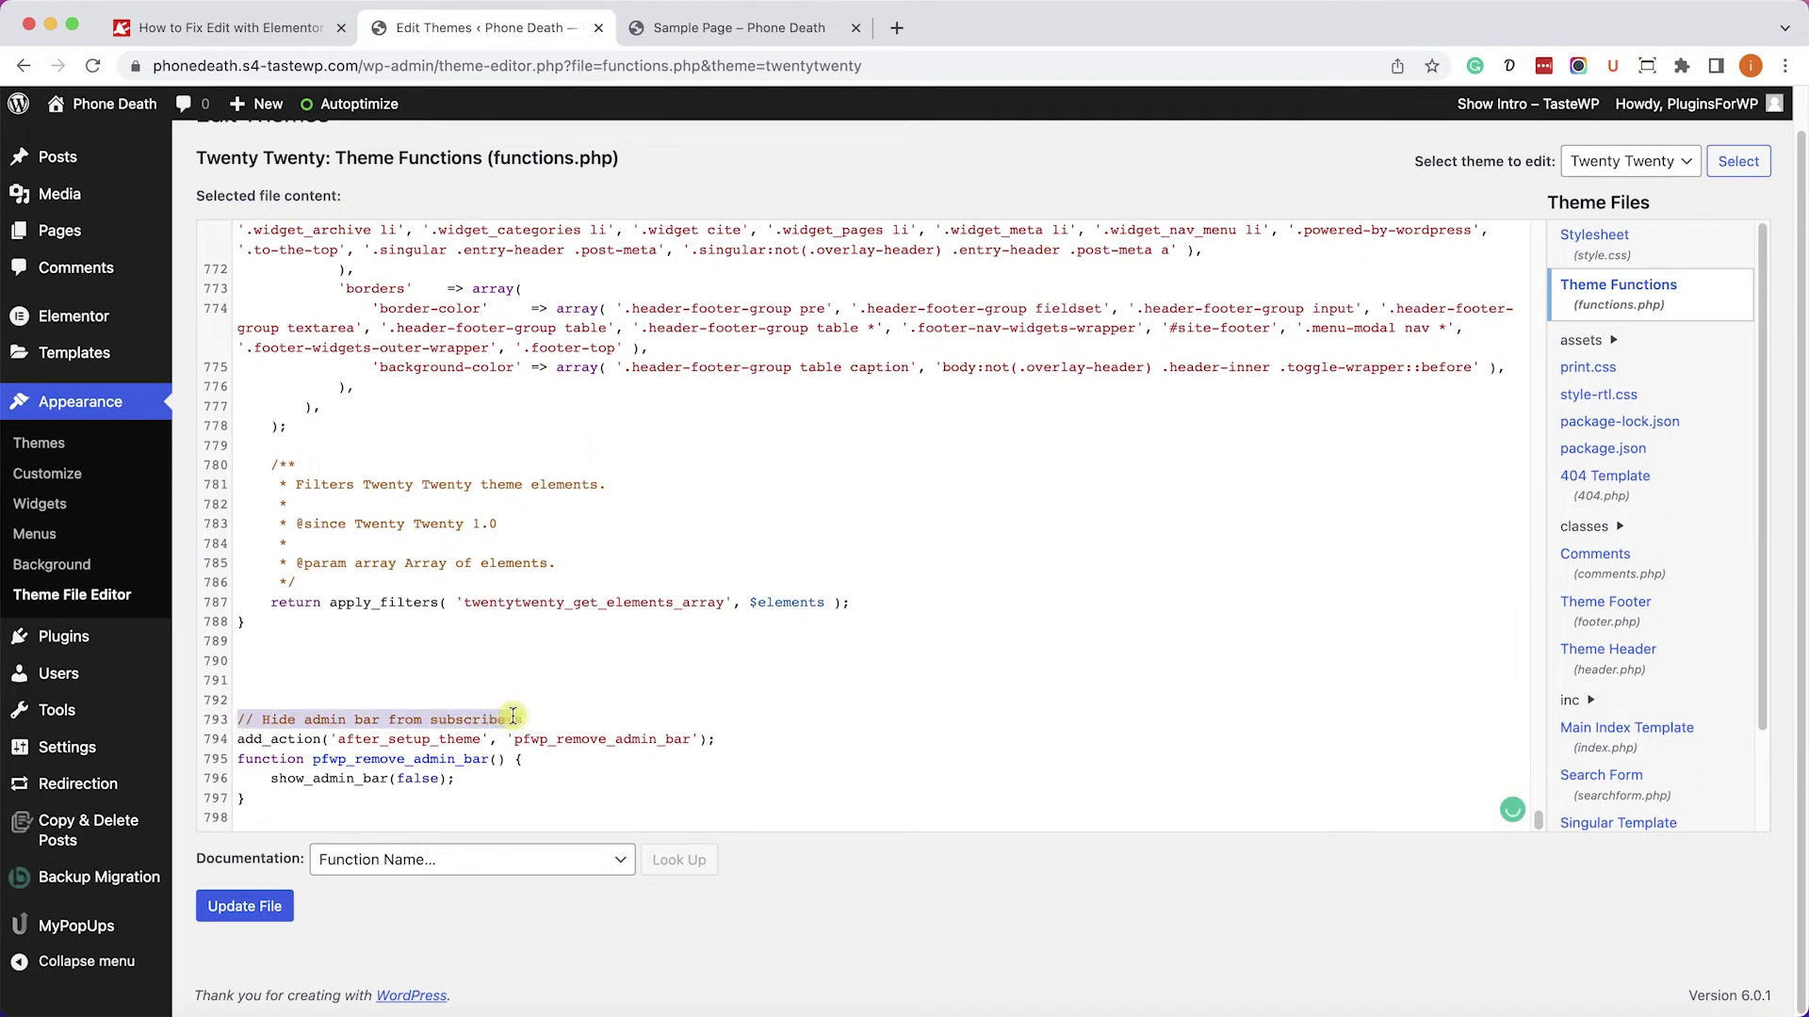
click(513, 719)
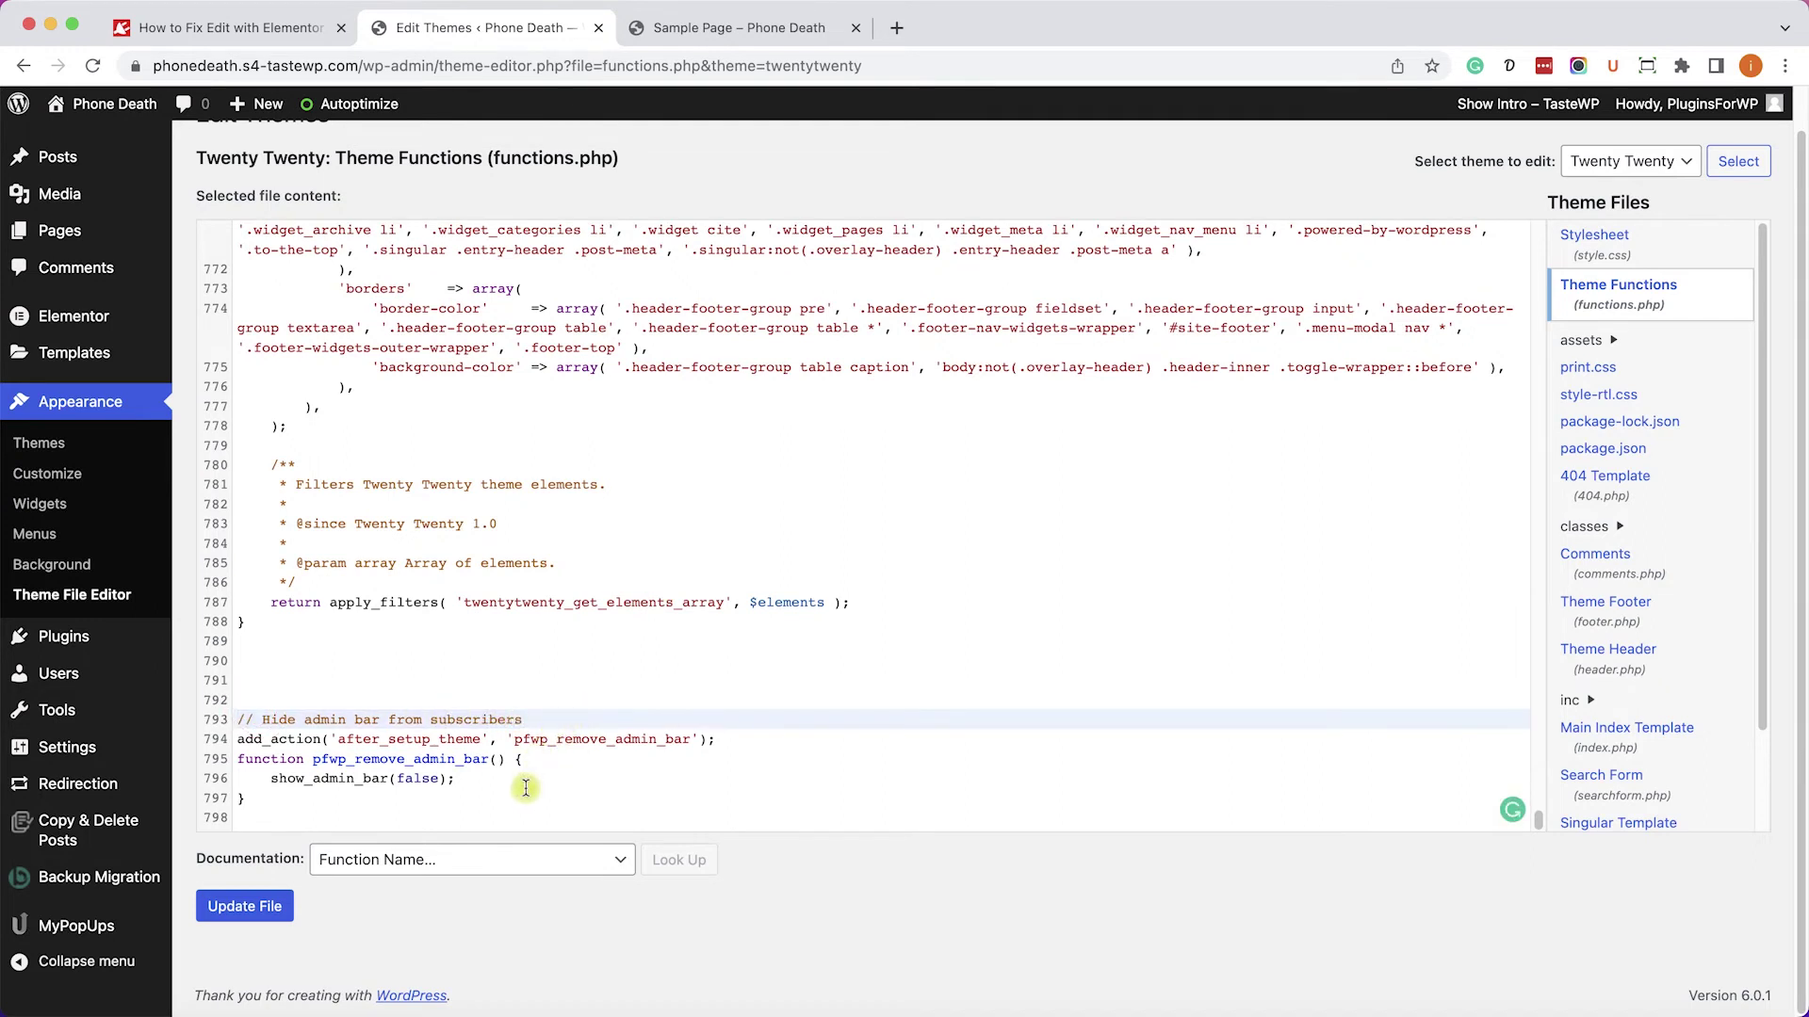
click(757, 743)
key(super+slash)
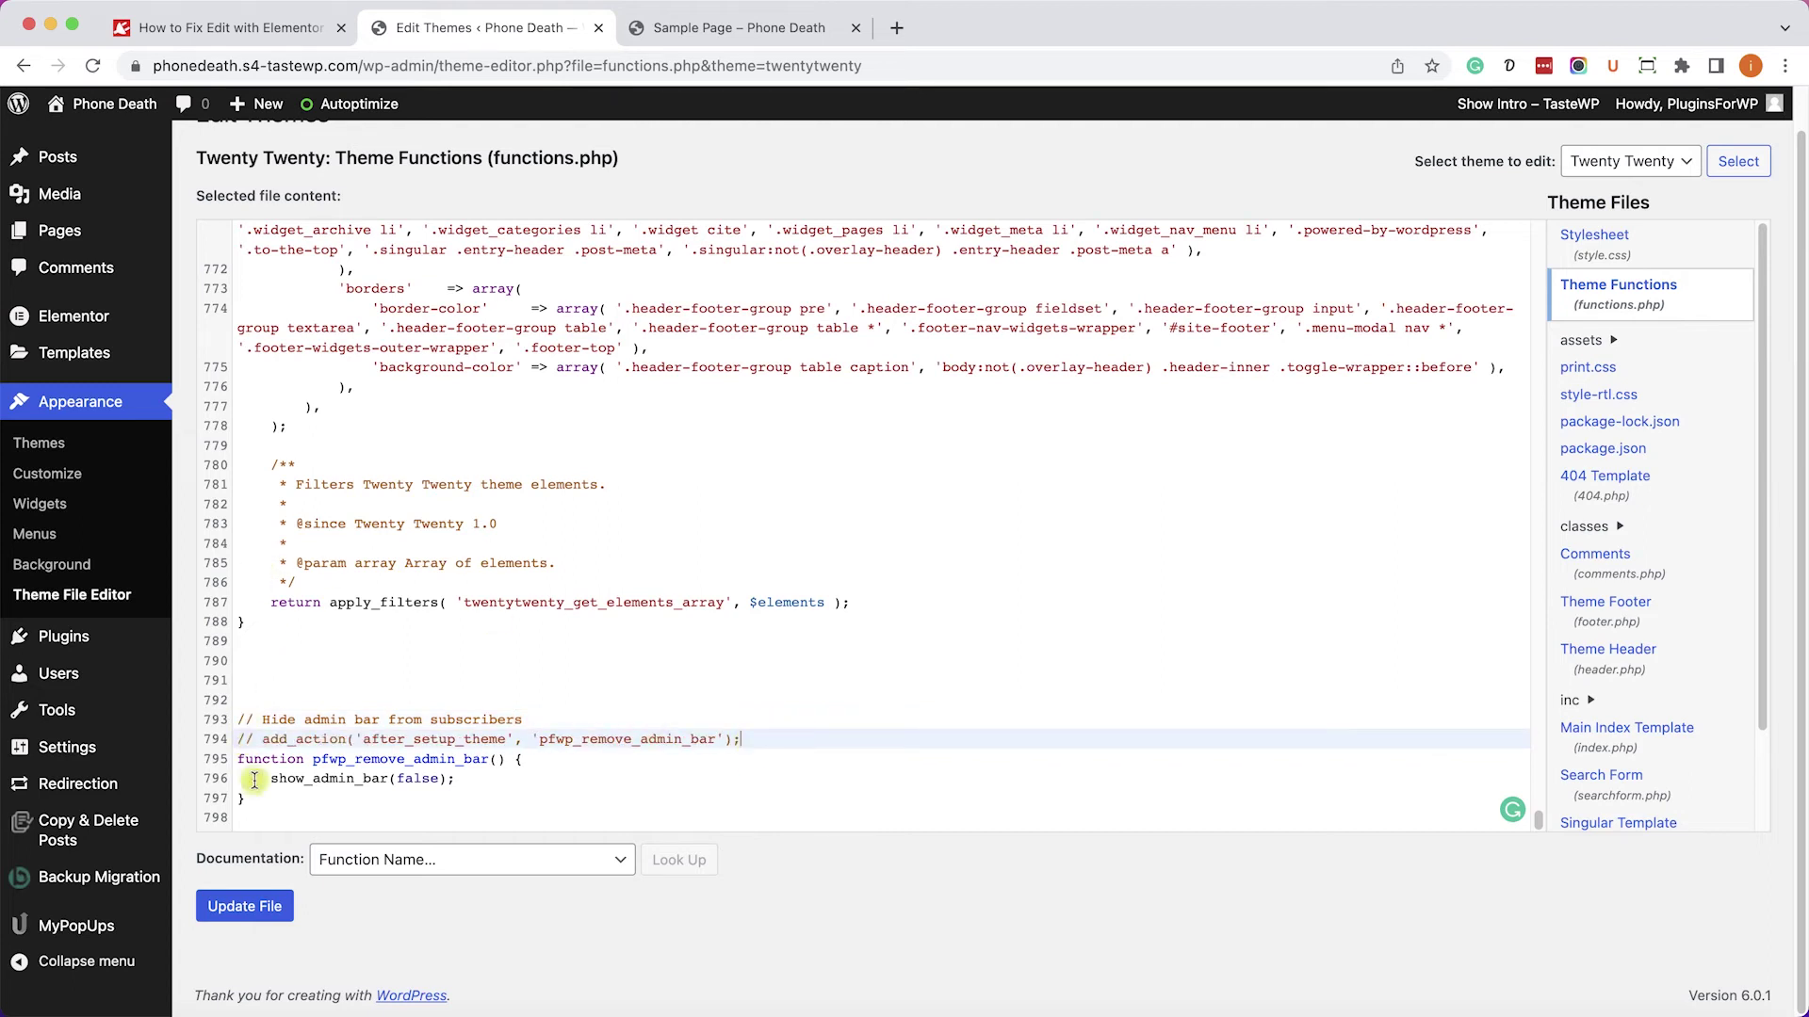
click(267, 909)
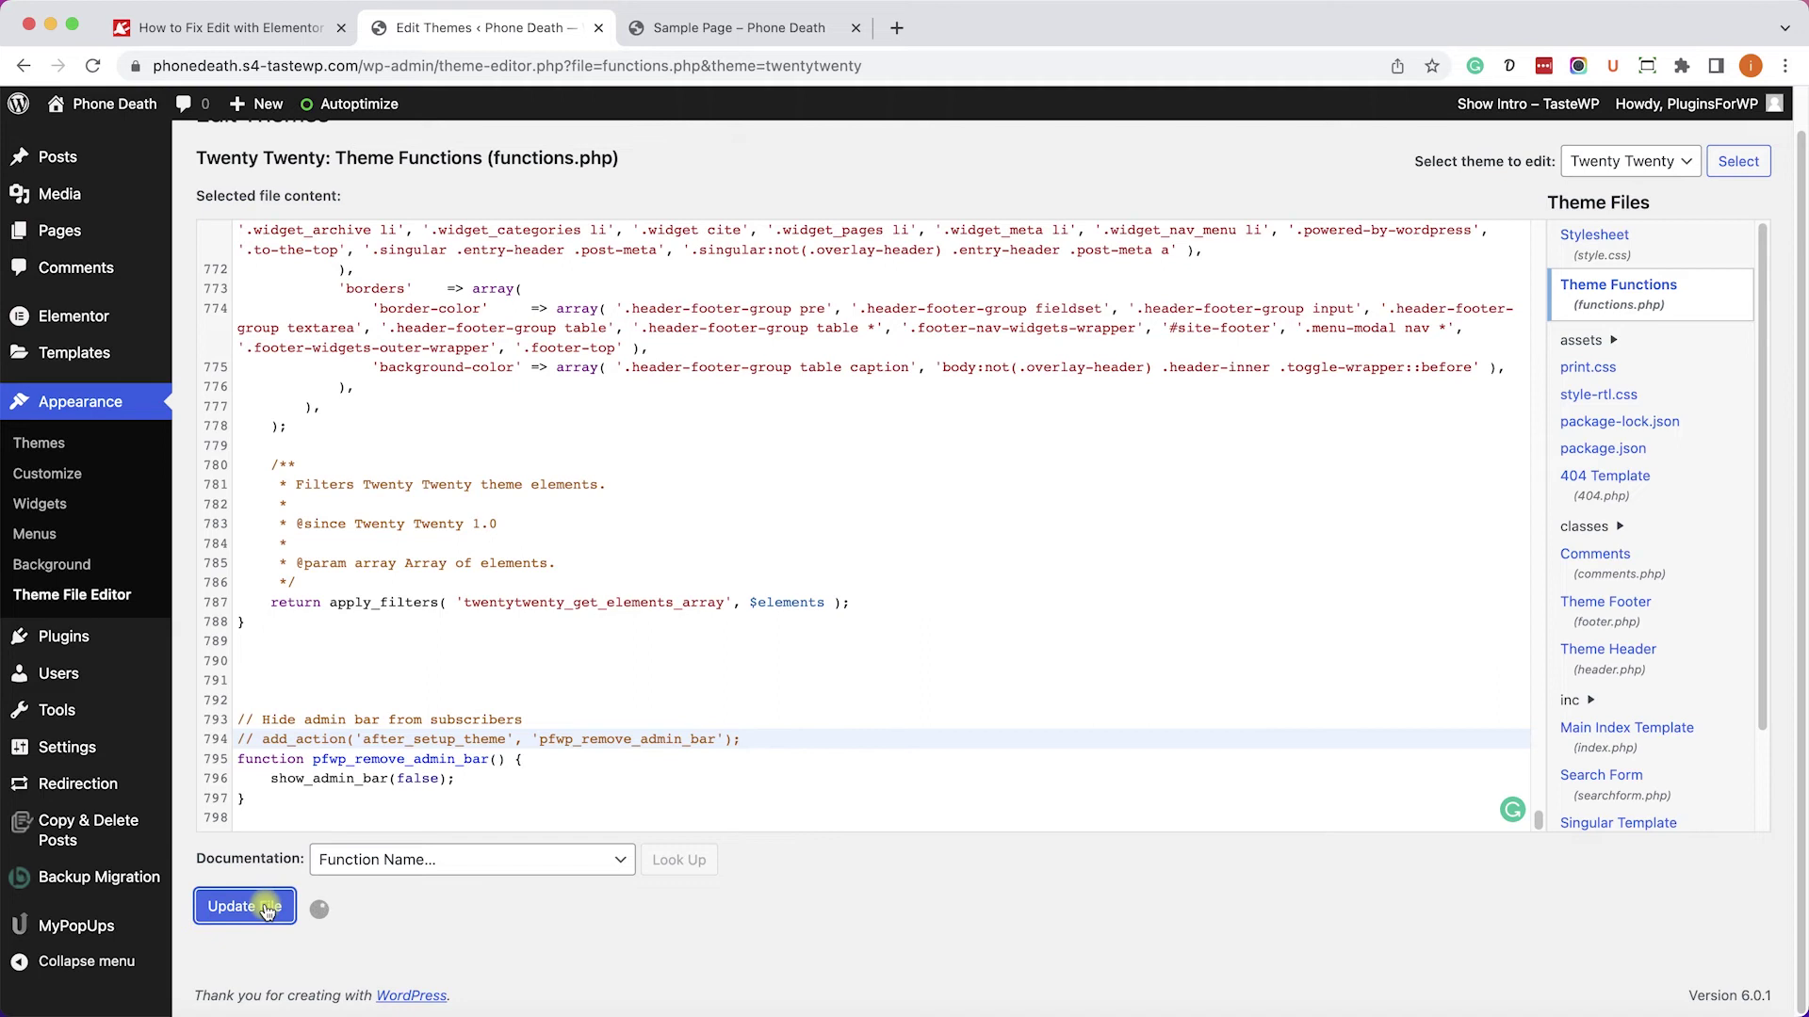
Go back to the Sample Page and reload it so the admin bar reappears
click(682, 38)
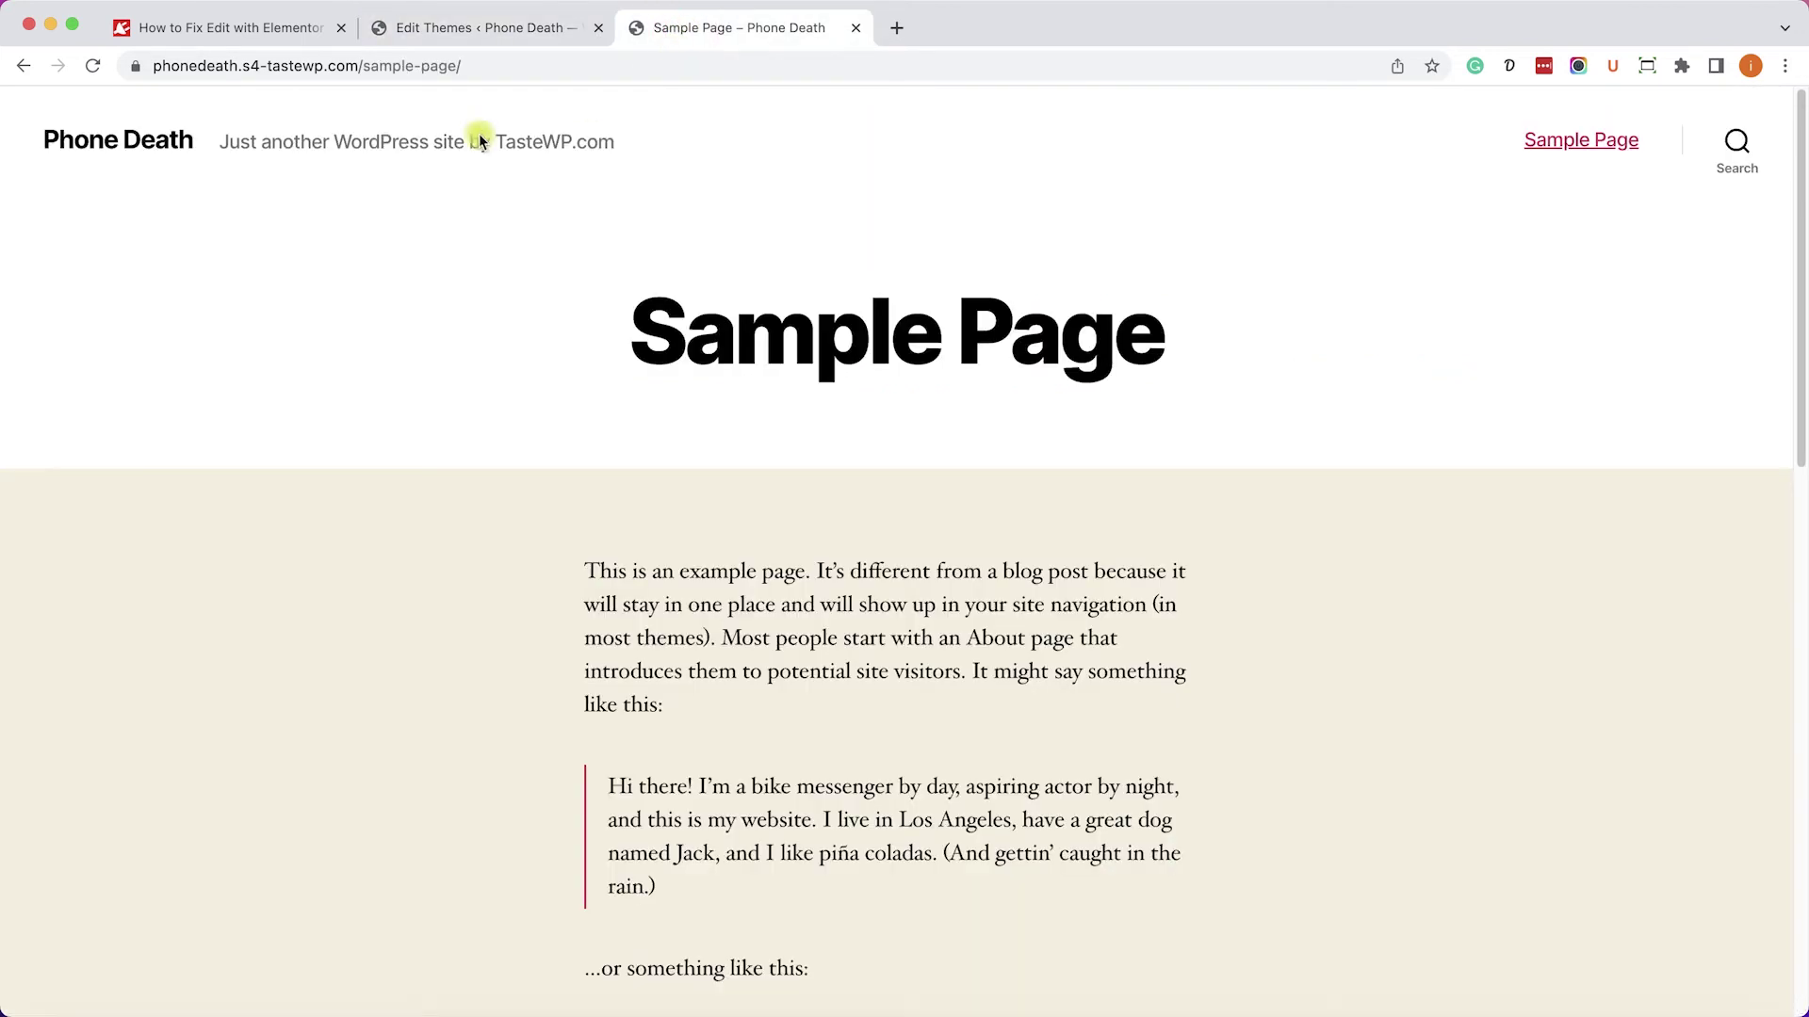
click(92, 65)
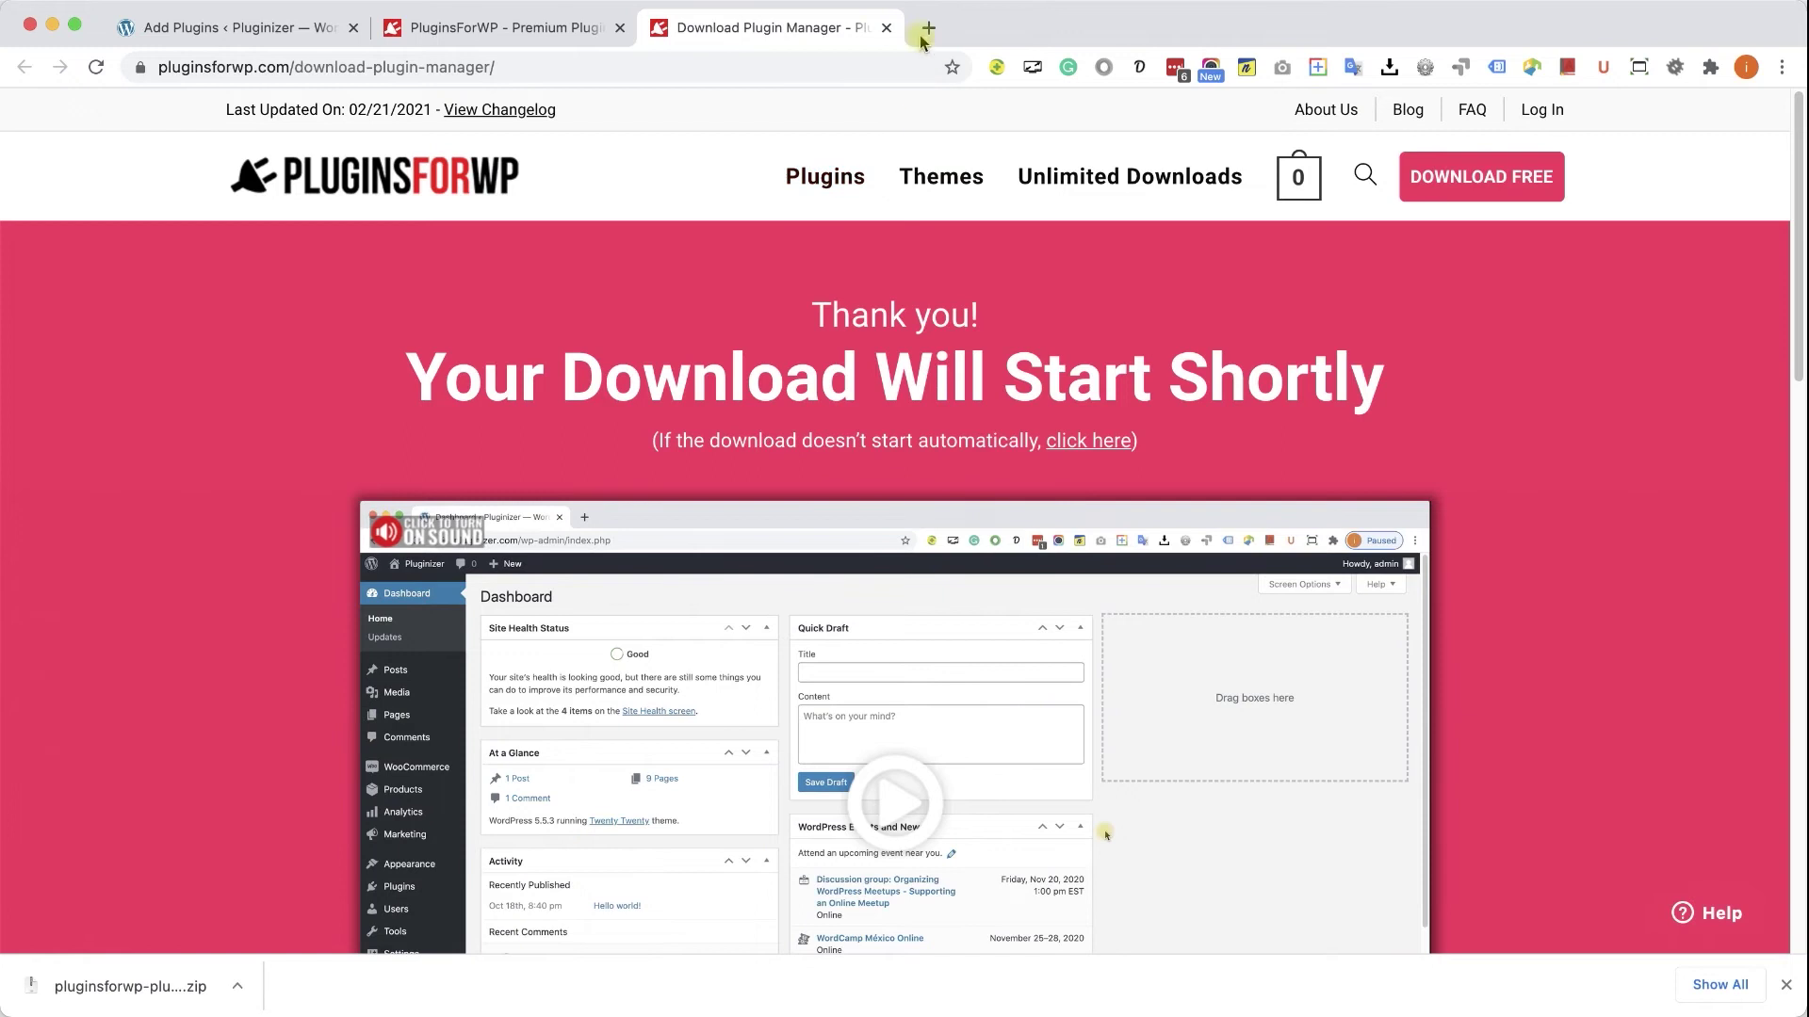
Close the PluginsForWP tabs, then upload, install and activate the downloaded Plugin Manager zip
click(886, 29)
click(619, 29)
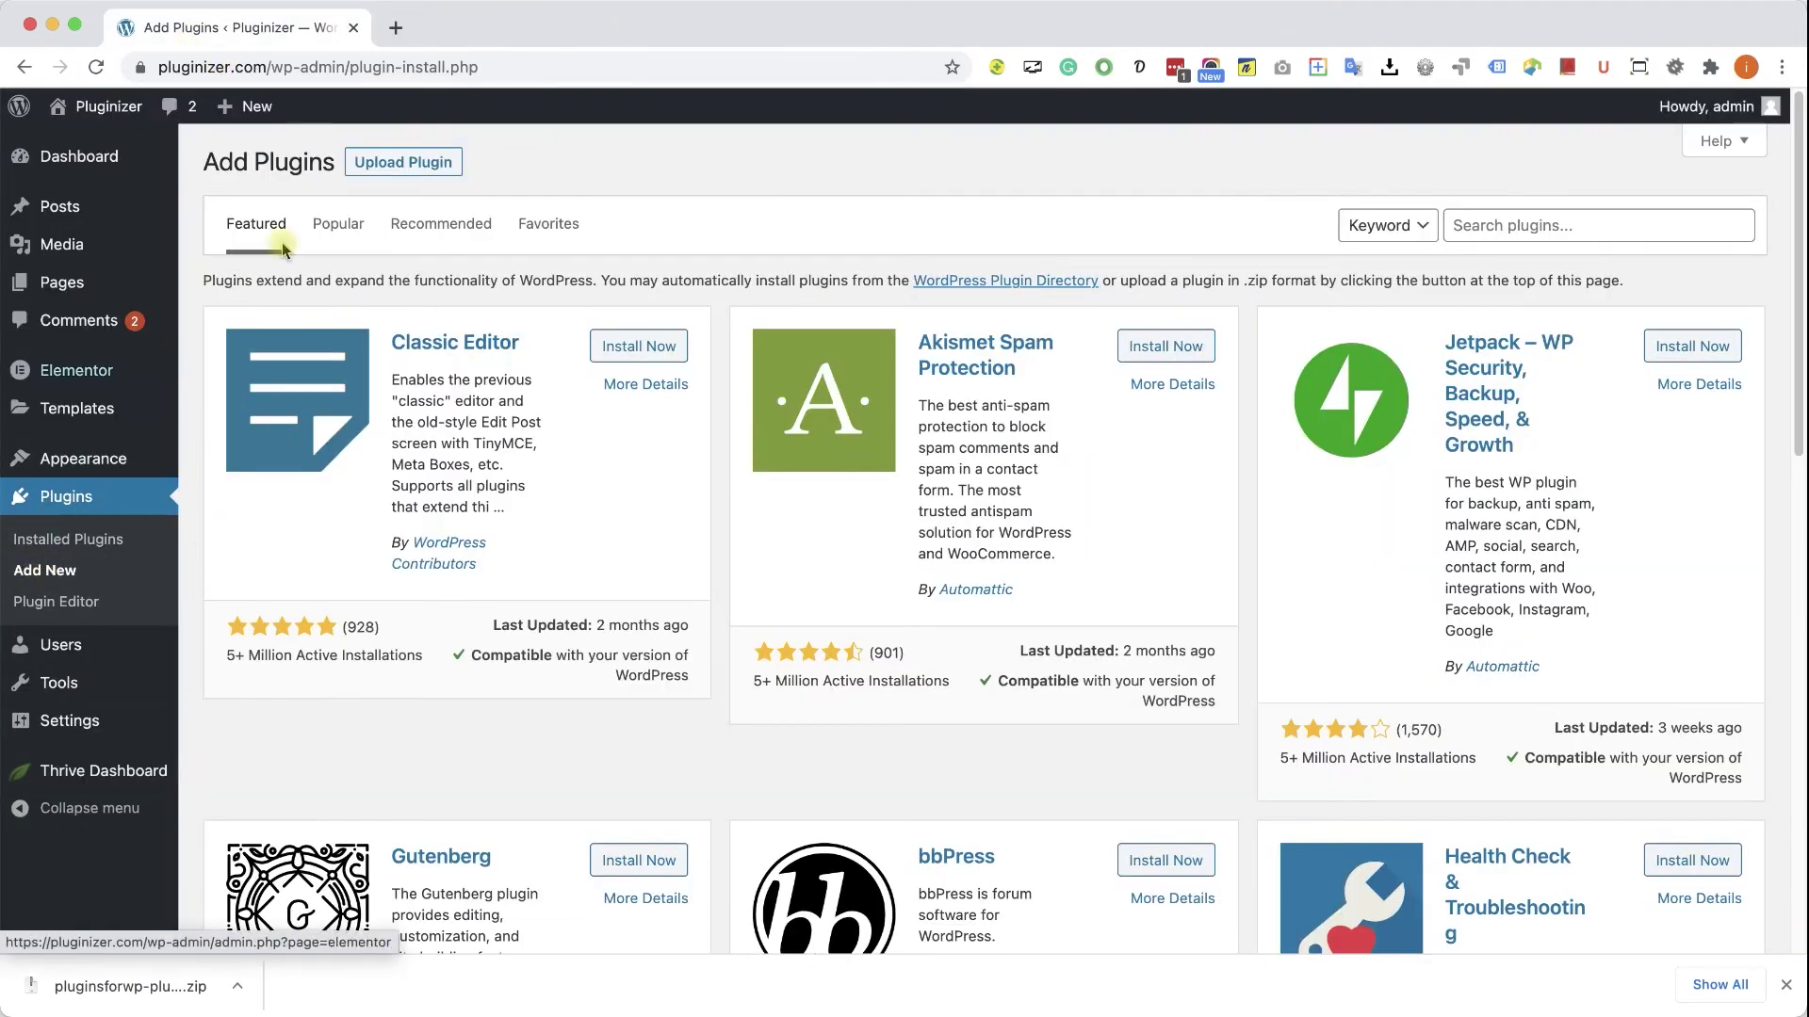
click(410, 167)
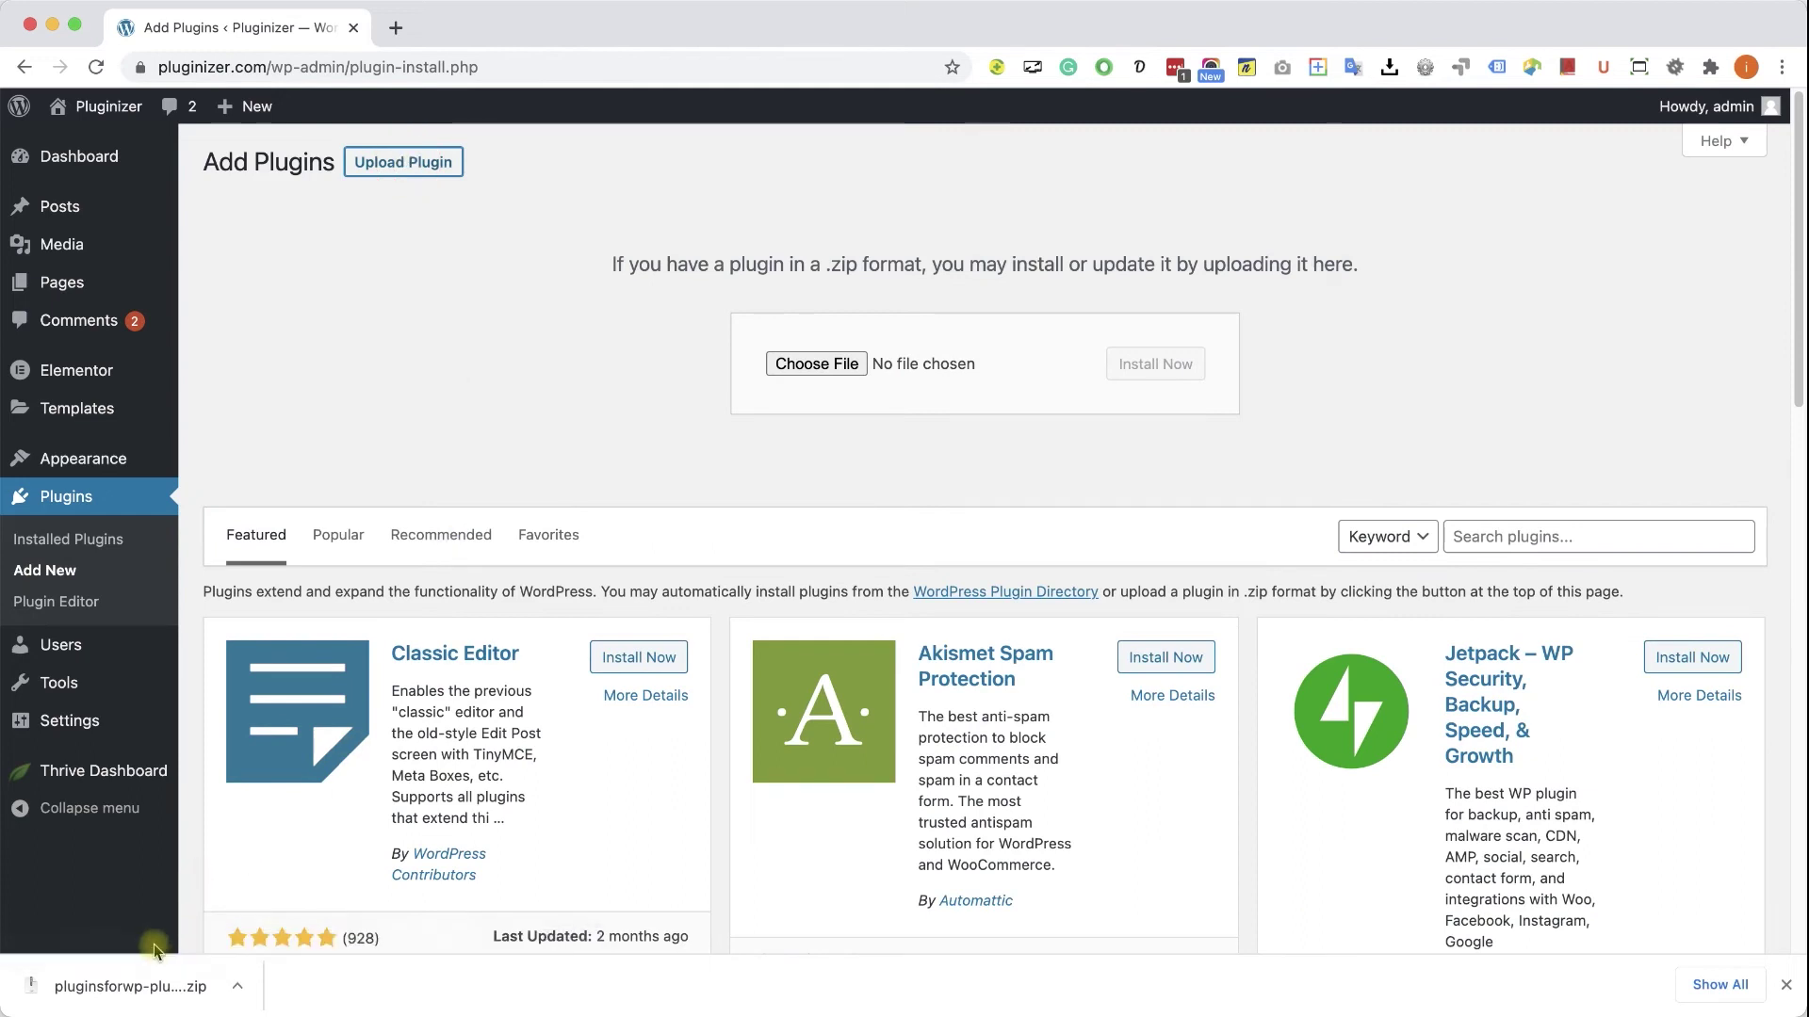
drag(146, 975, 826, 366)
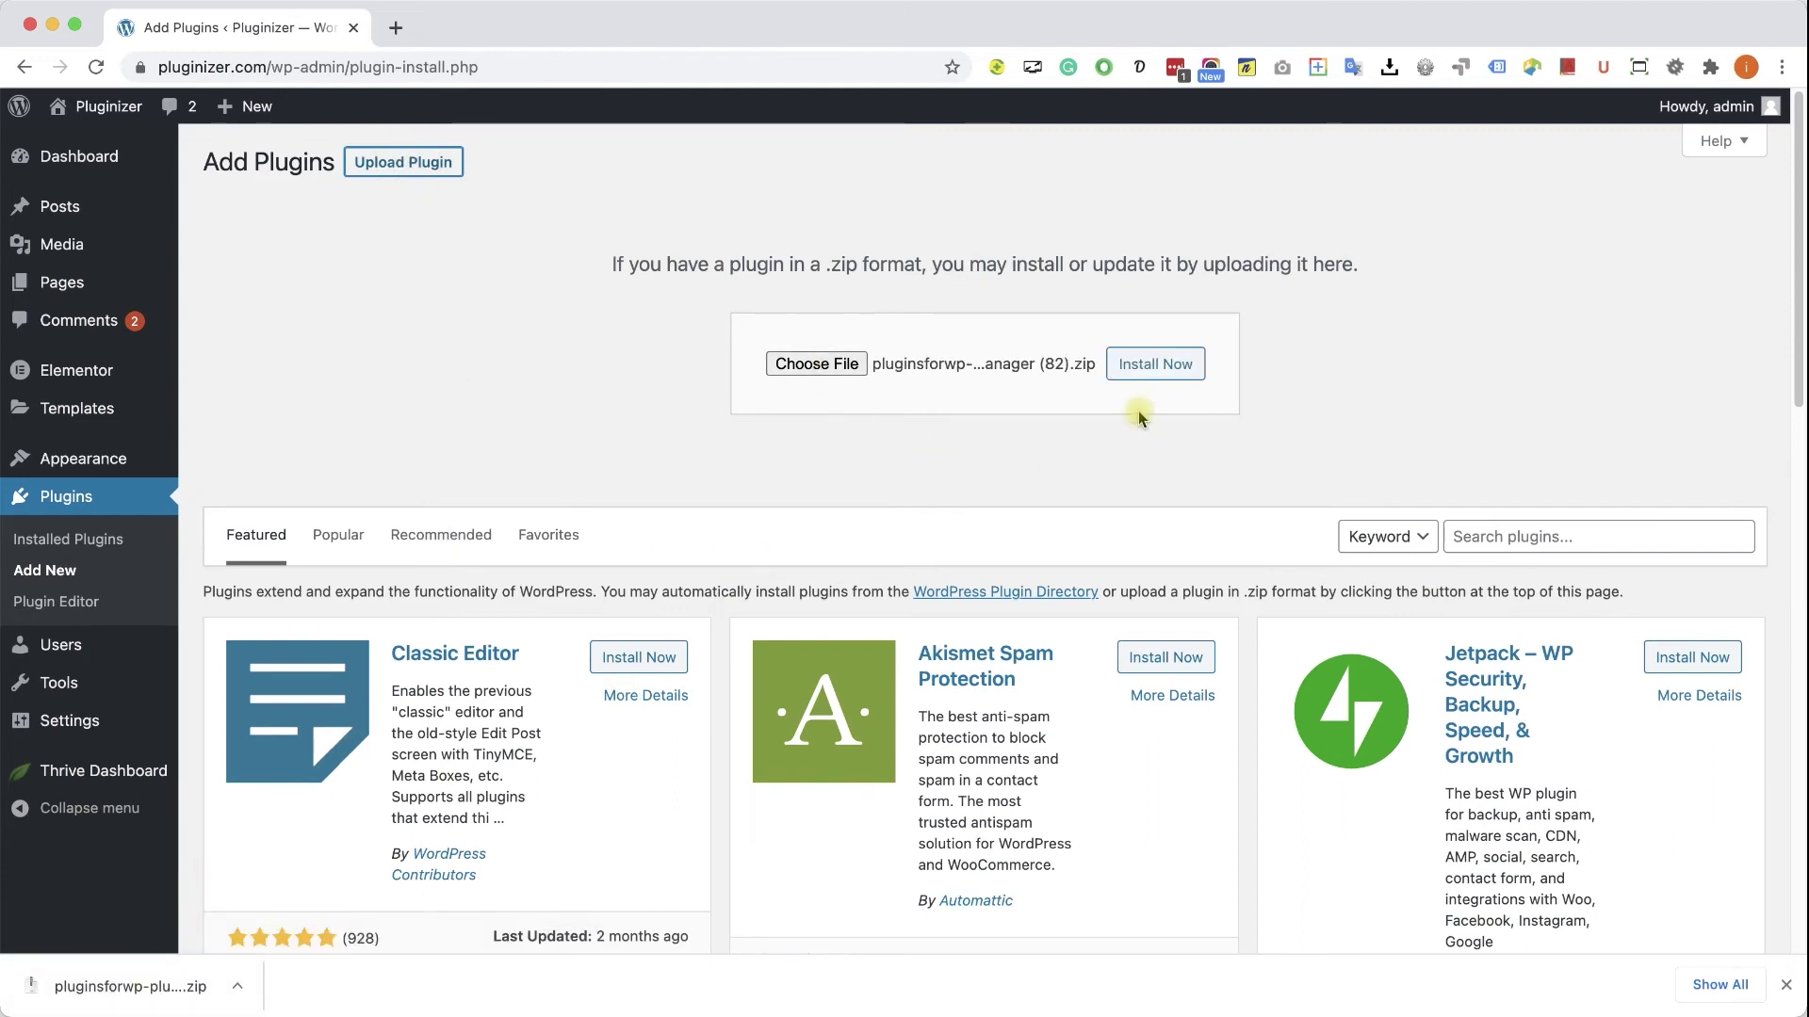
click(1156, 365)
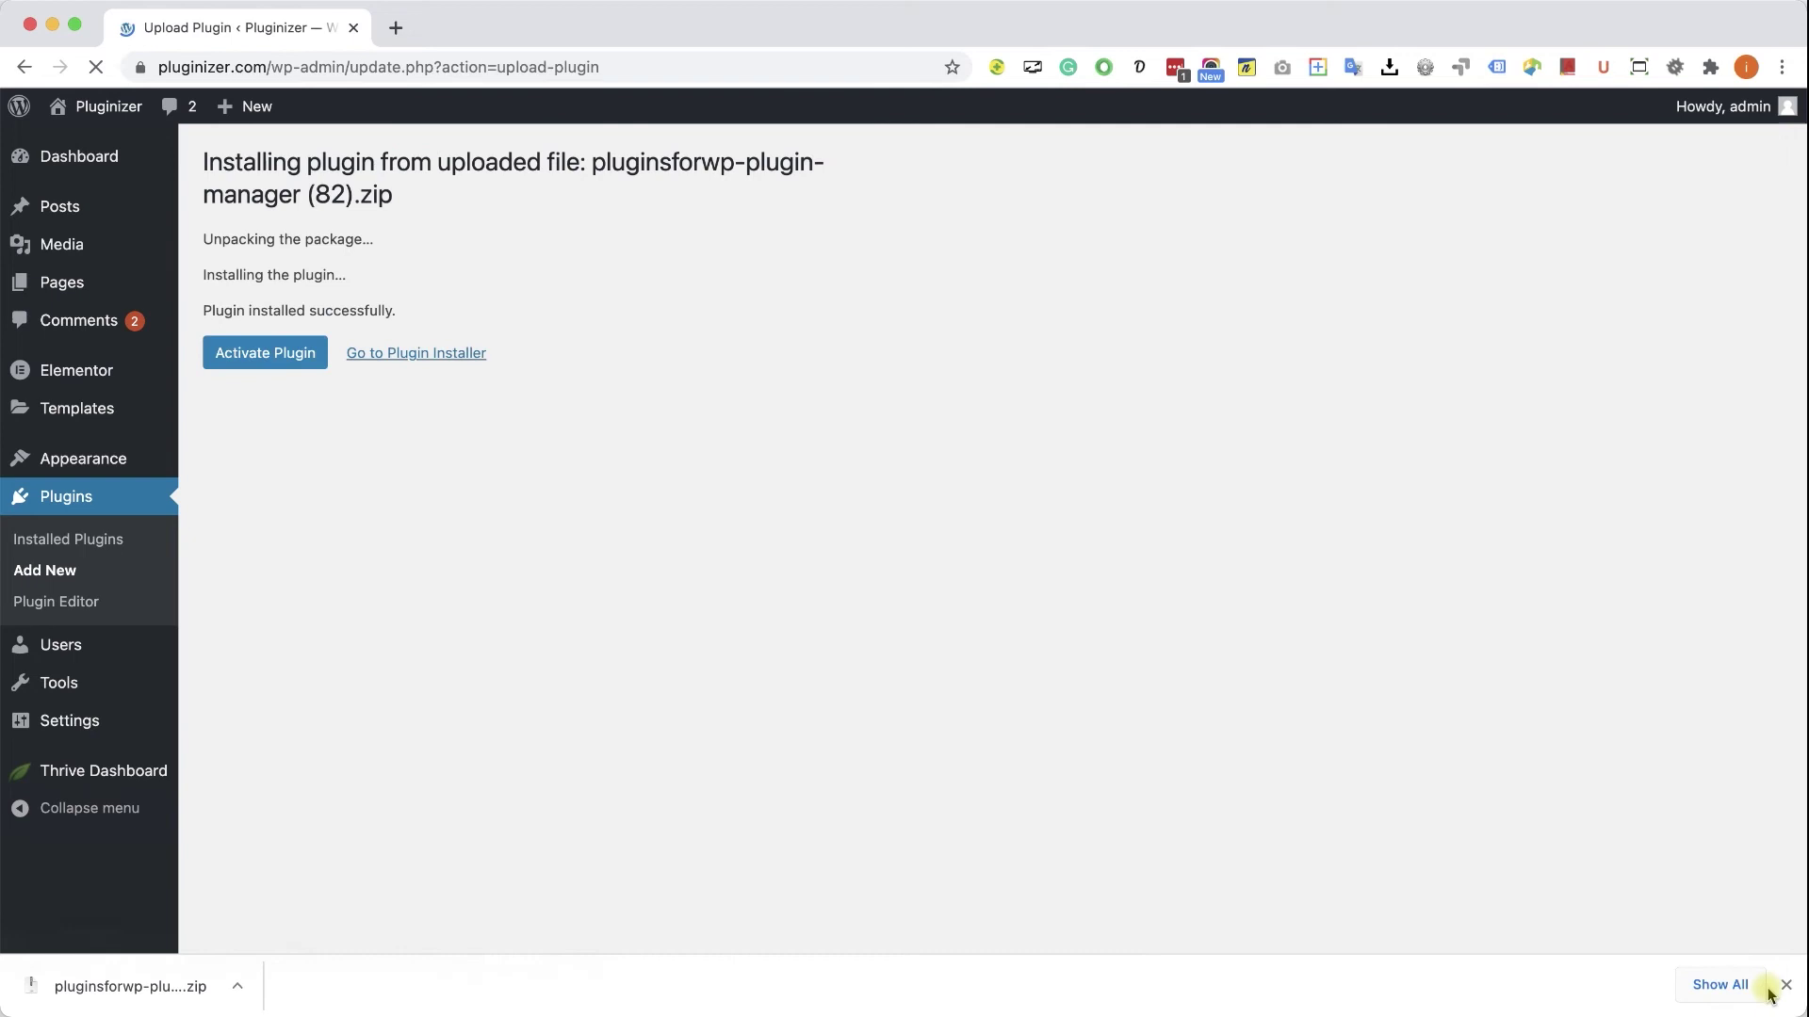
click(1784, 986)
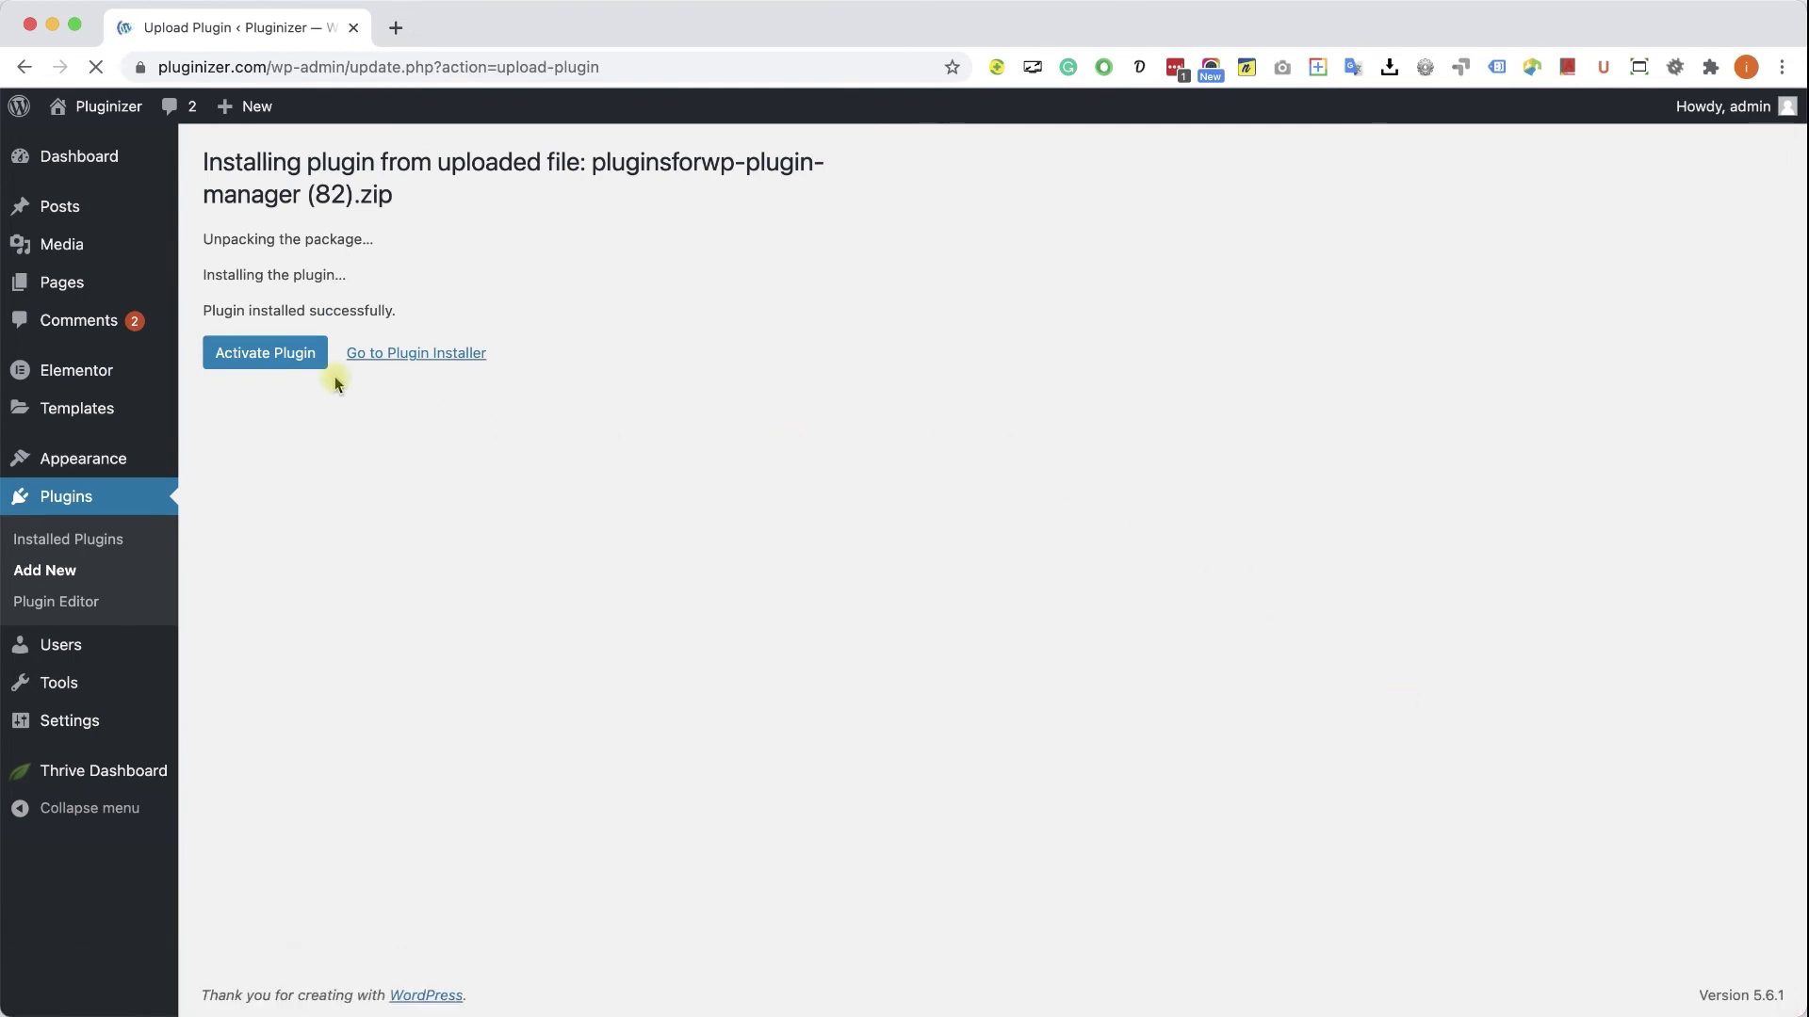
click(286, 355)
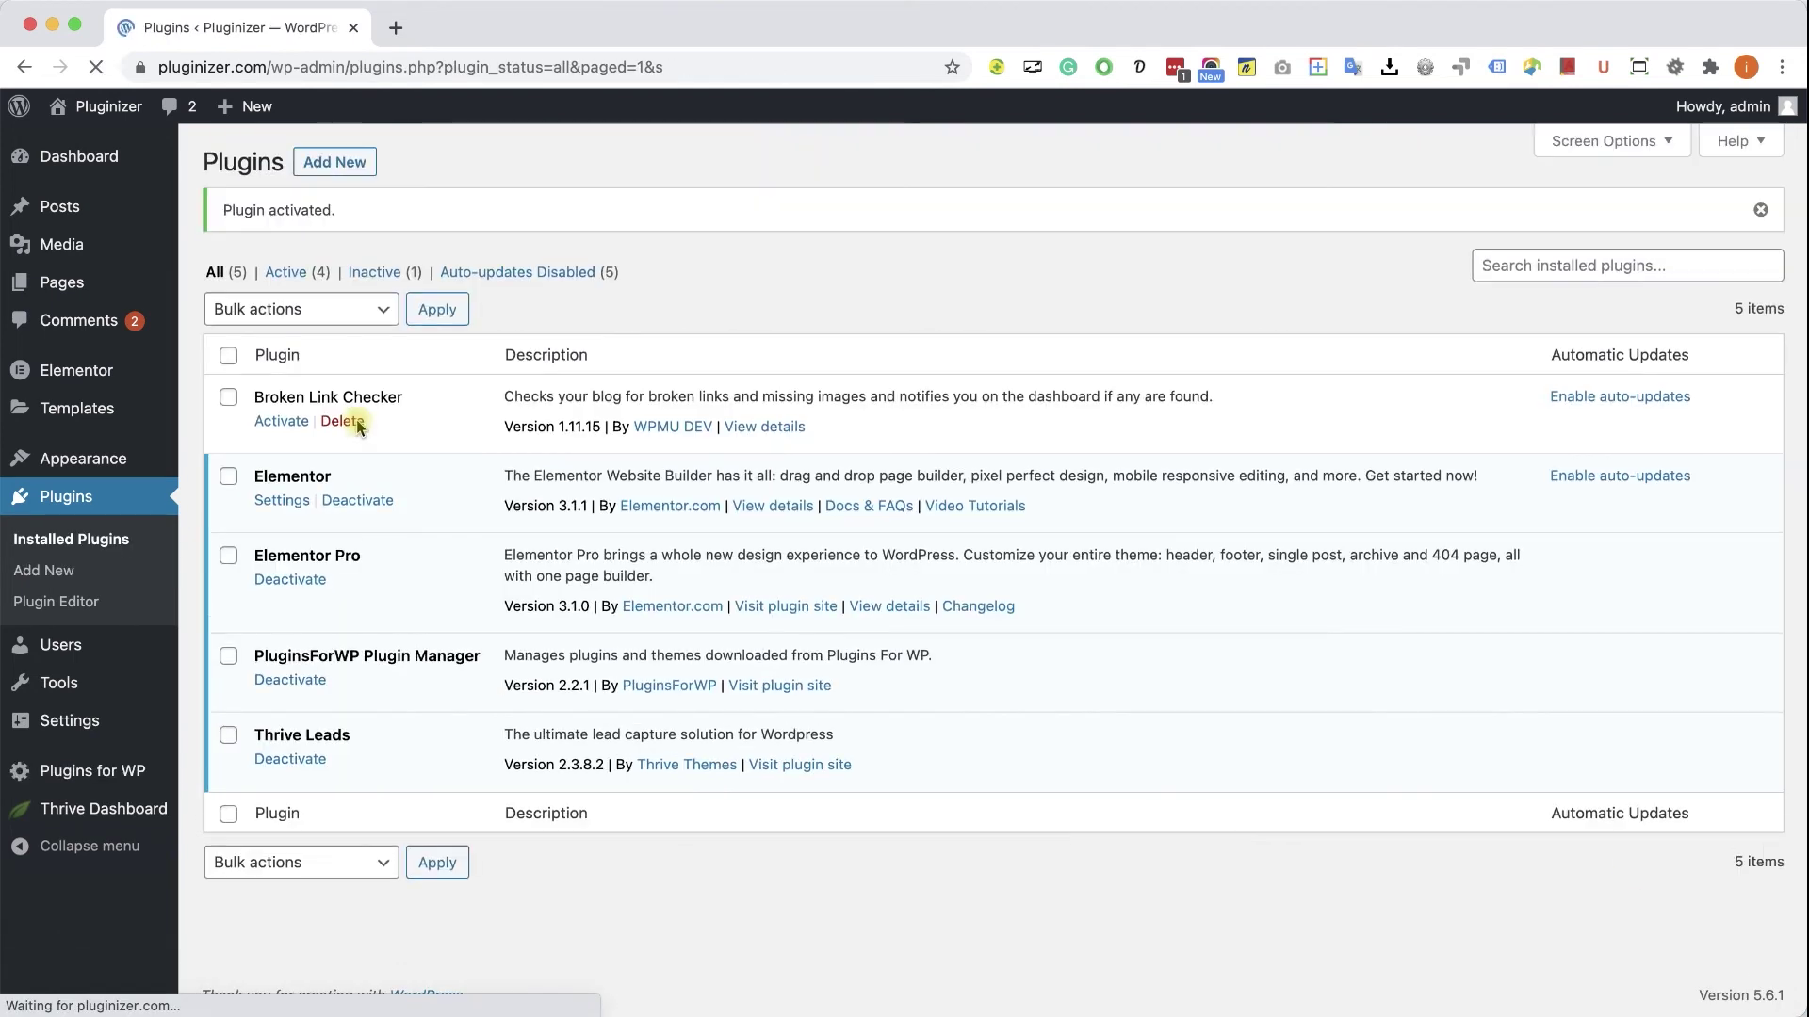
Search the Plugins for WP catalogue for 'wooco' and scroll down to the Mailchimp and MainWP cards
click(90, 771)
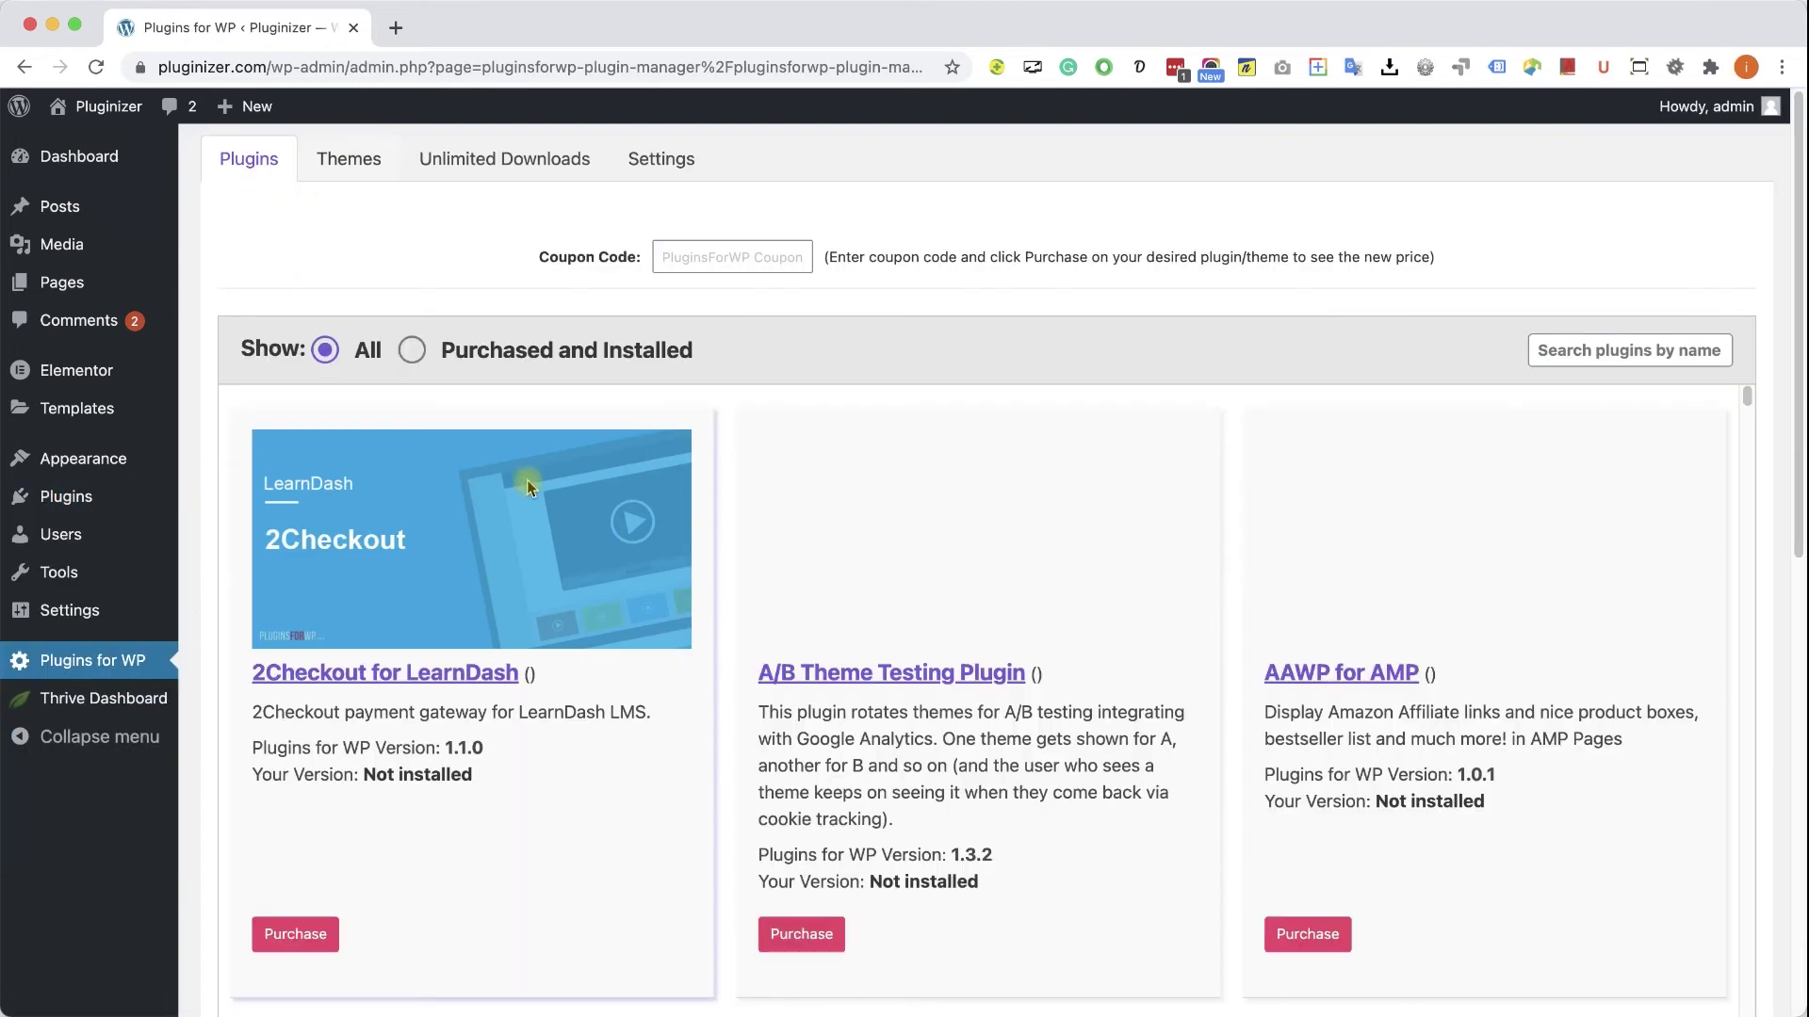
scroll(844, 290, down, 3)
click(1604, 230)
text(woocommerce)
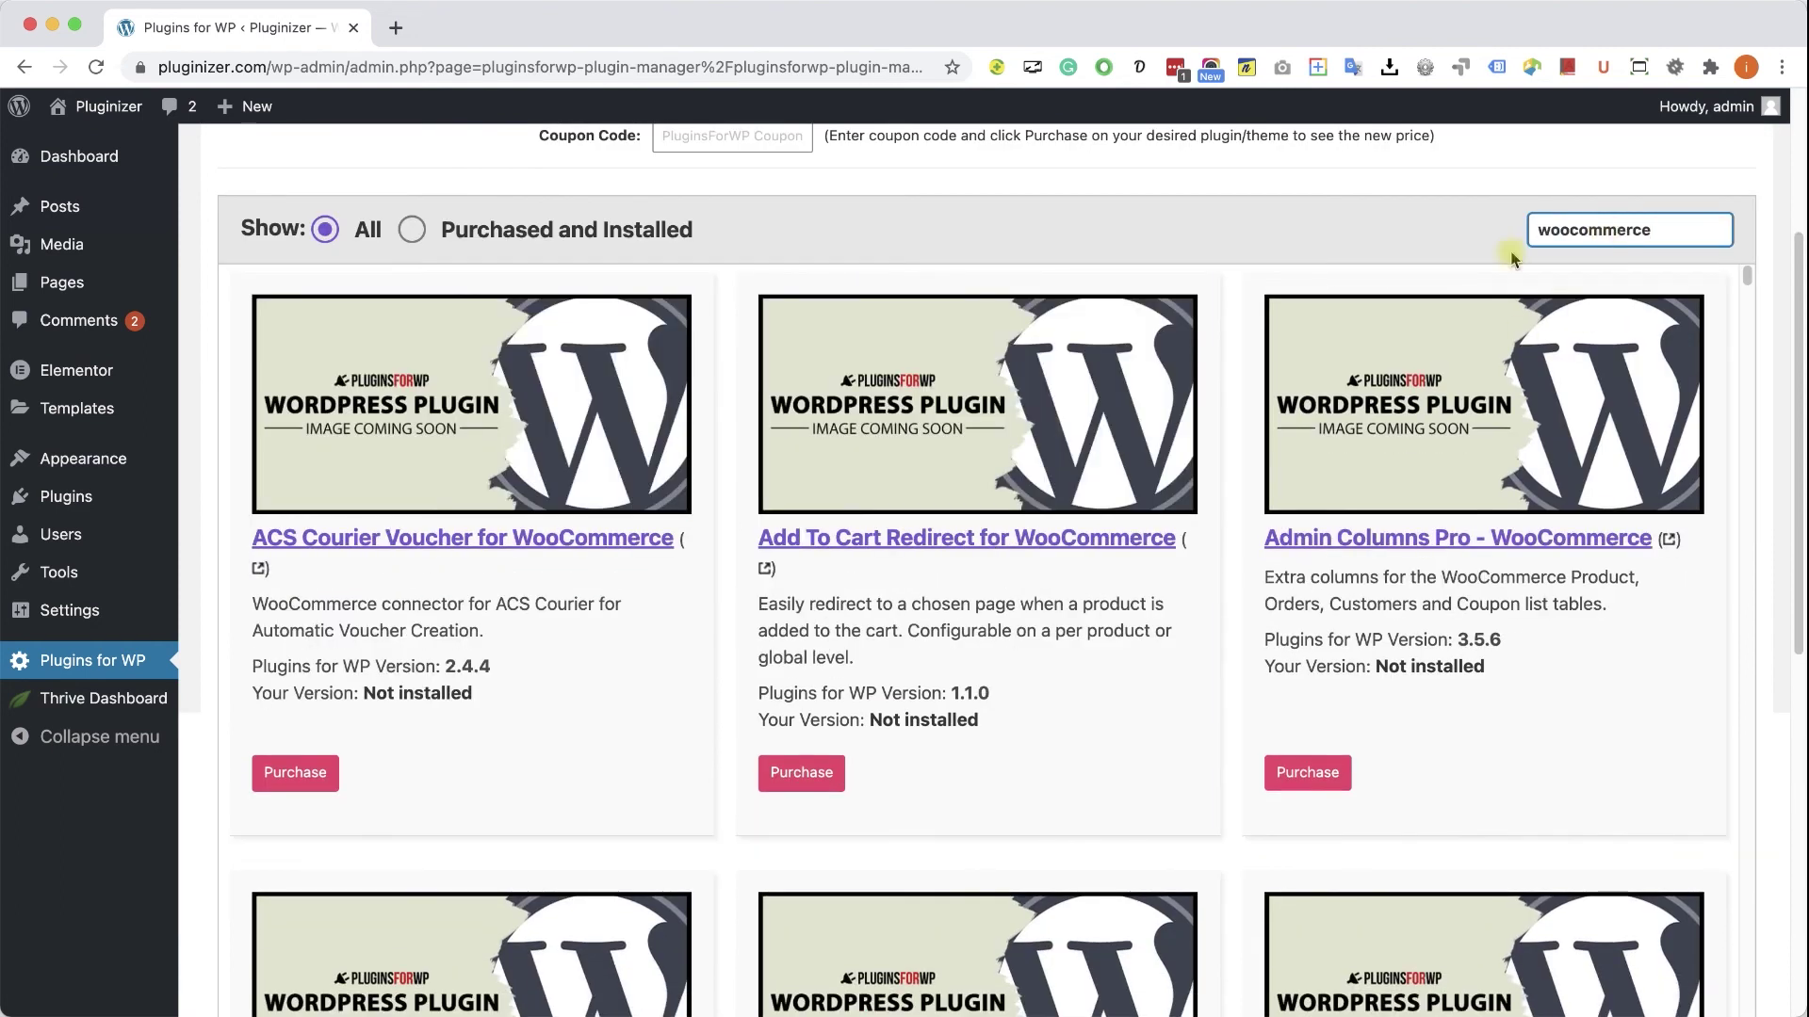
scroll(1187, 669, down, 4)
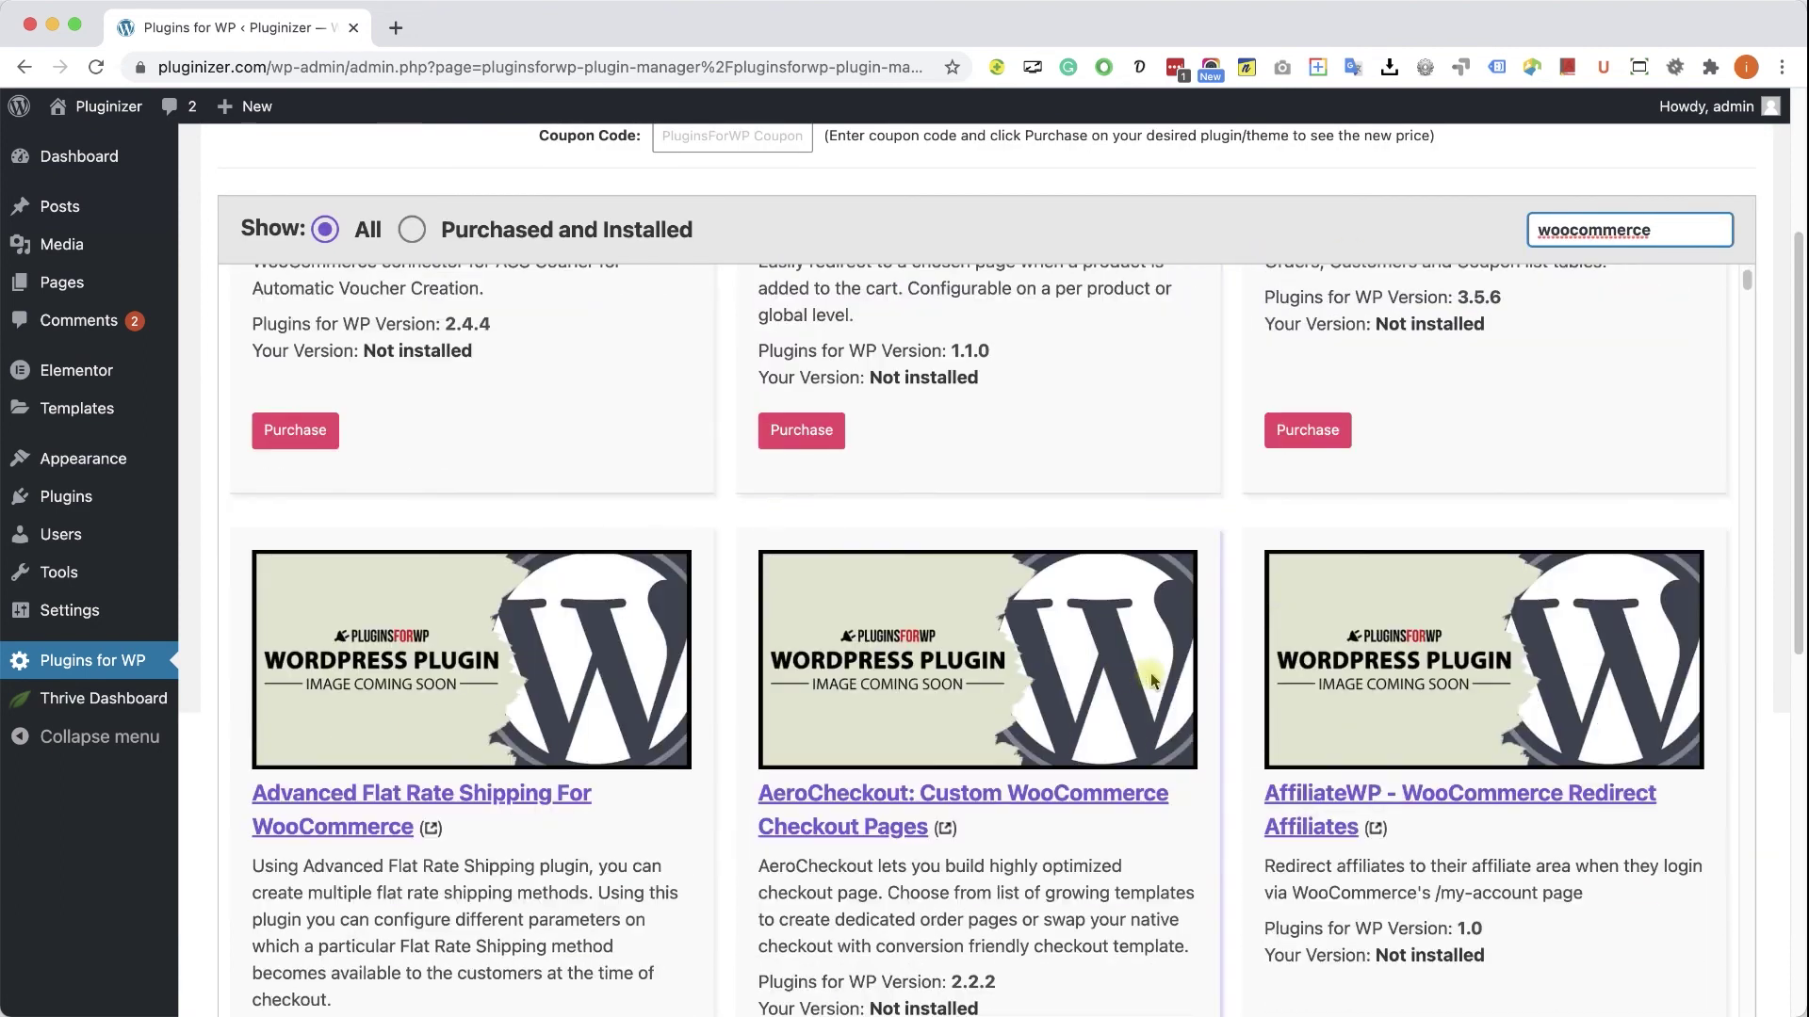
scroll(1151, 680, down, 20)
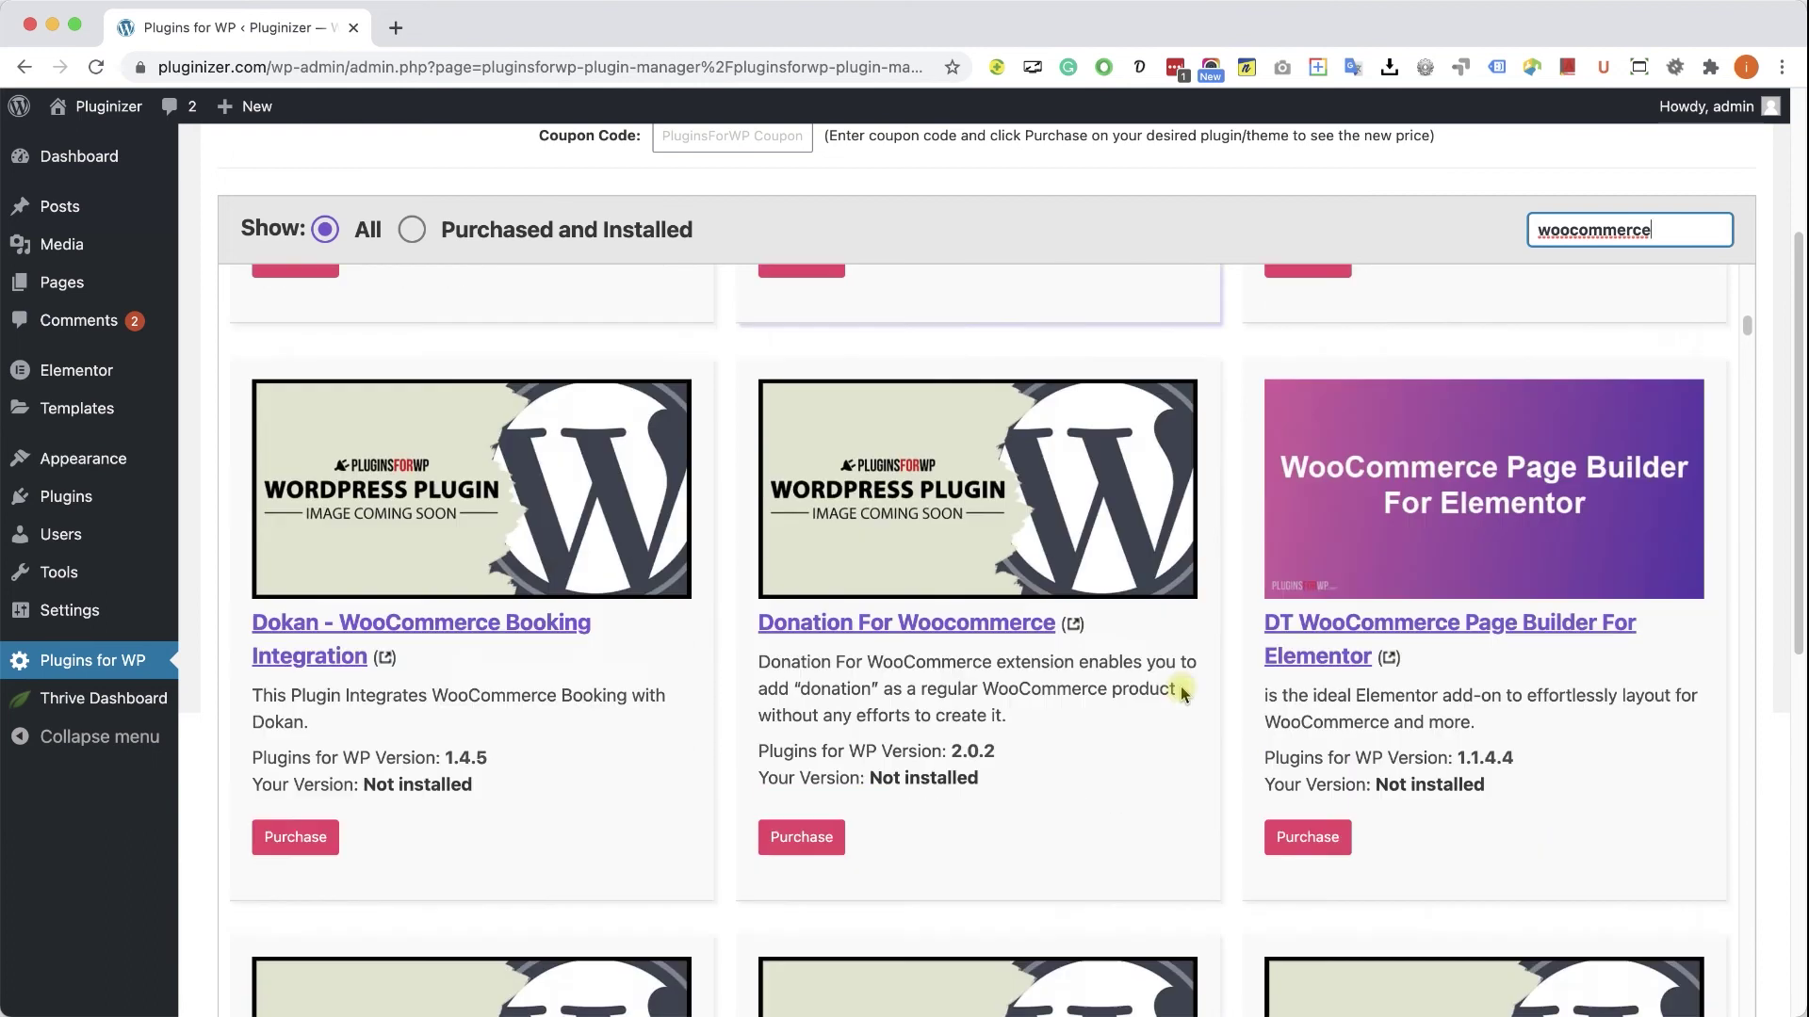
scroll(1184, 694, down, 20)
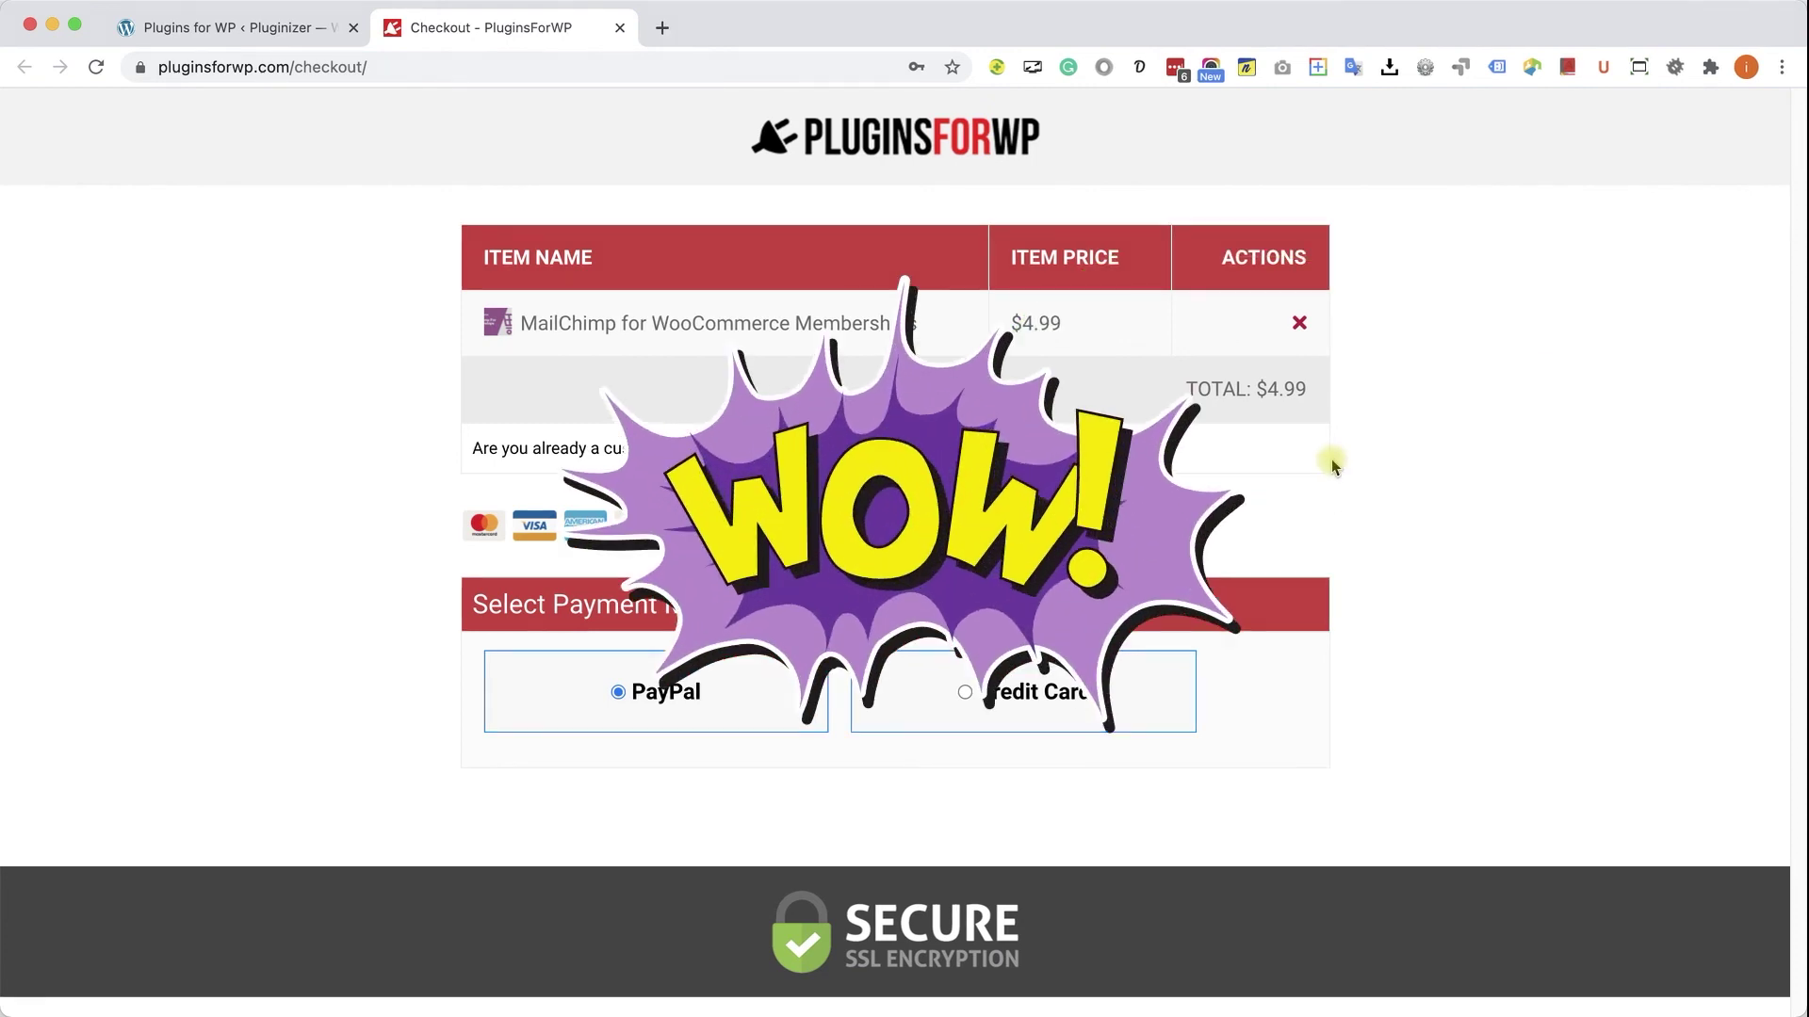
click(620, 27)
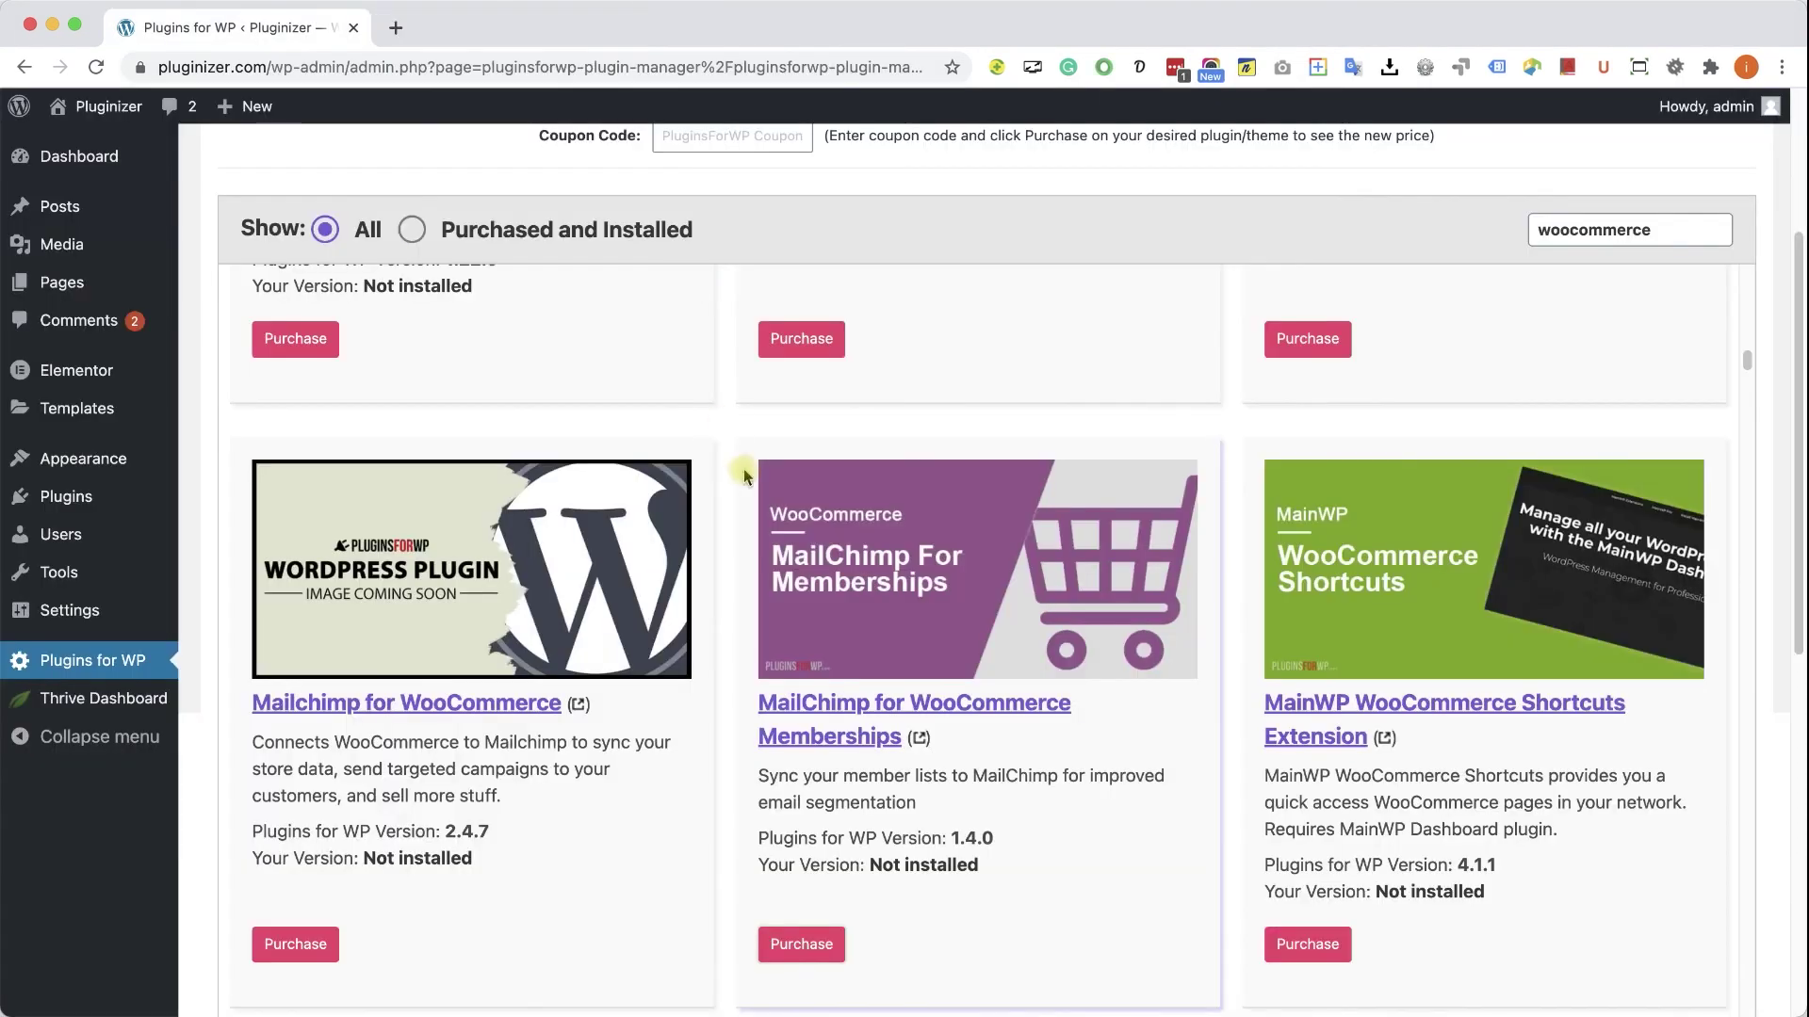
Show the Unlimited Downloads plans: the $12.97 Monthly Plan and $87 Annual Plan
scroll(758, 155, up, 3)
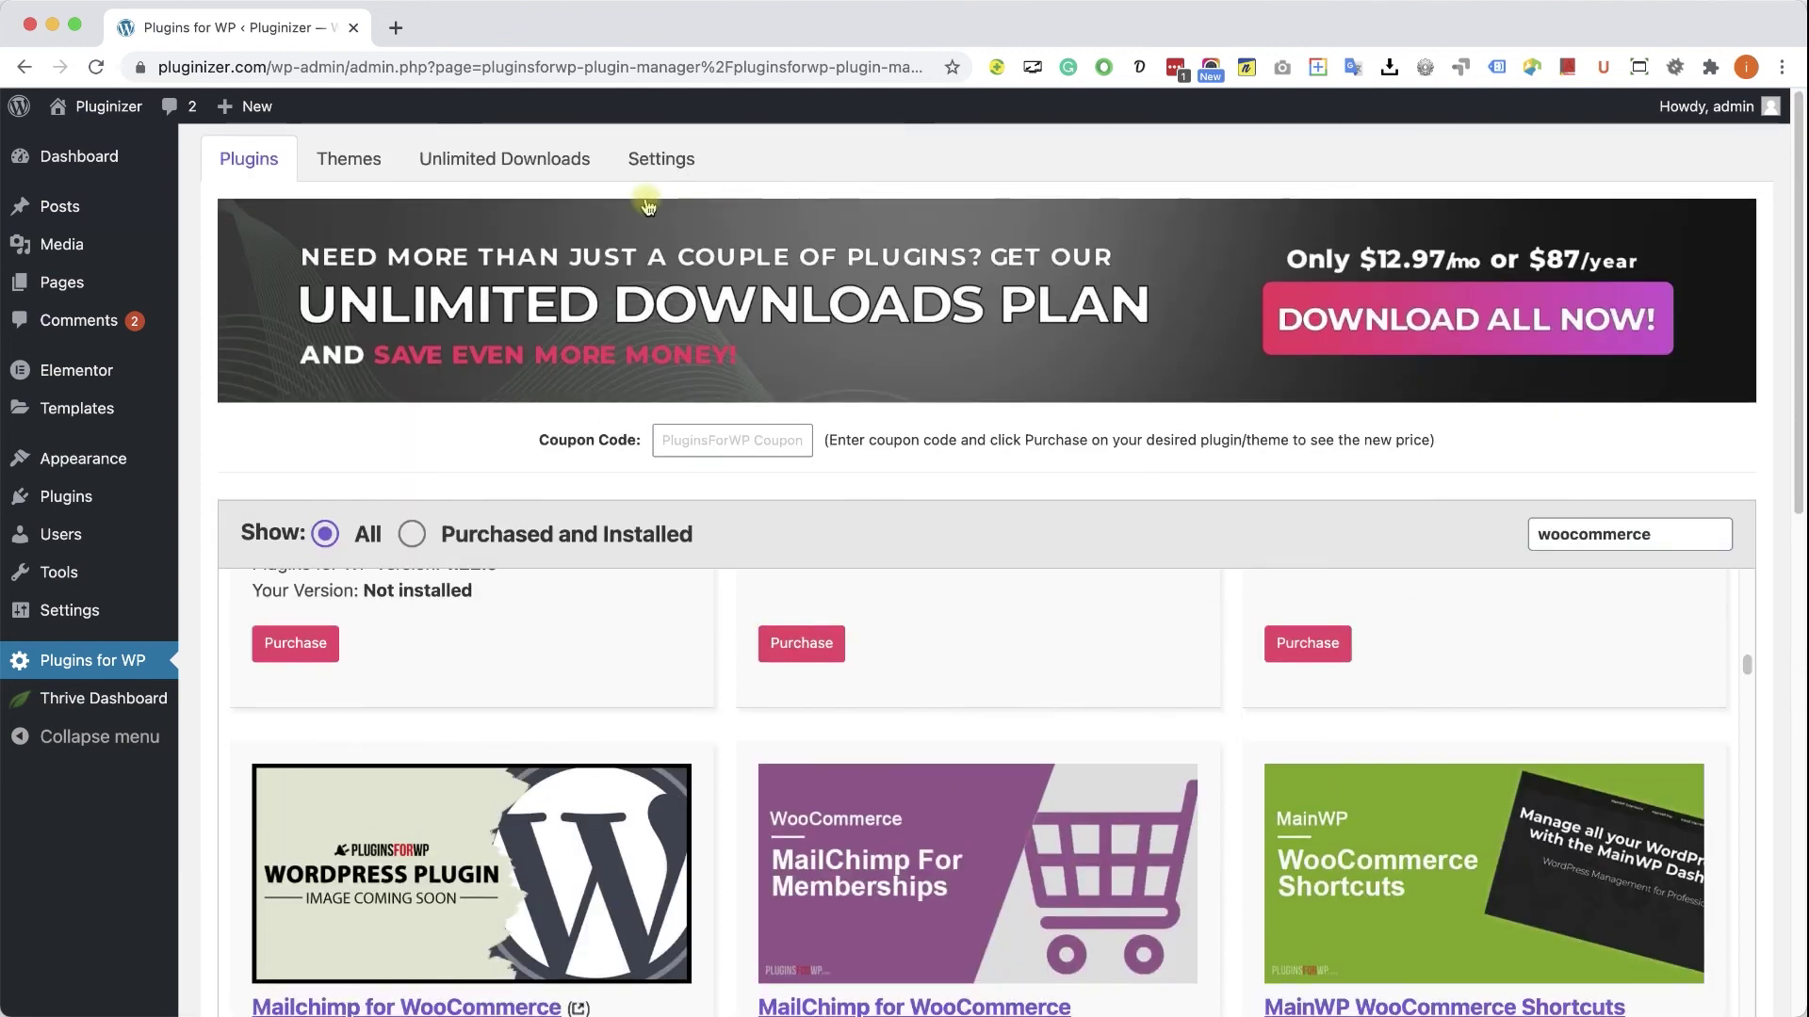
click(573, 177)
scroll(827, 492, down, 6)
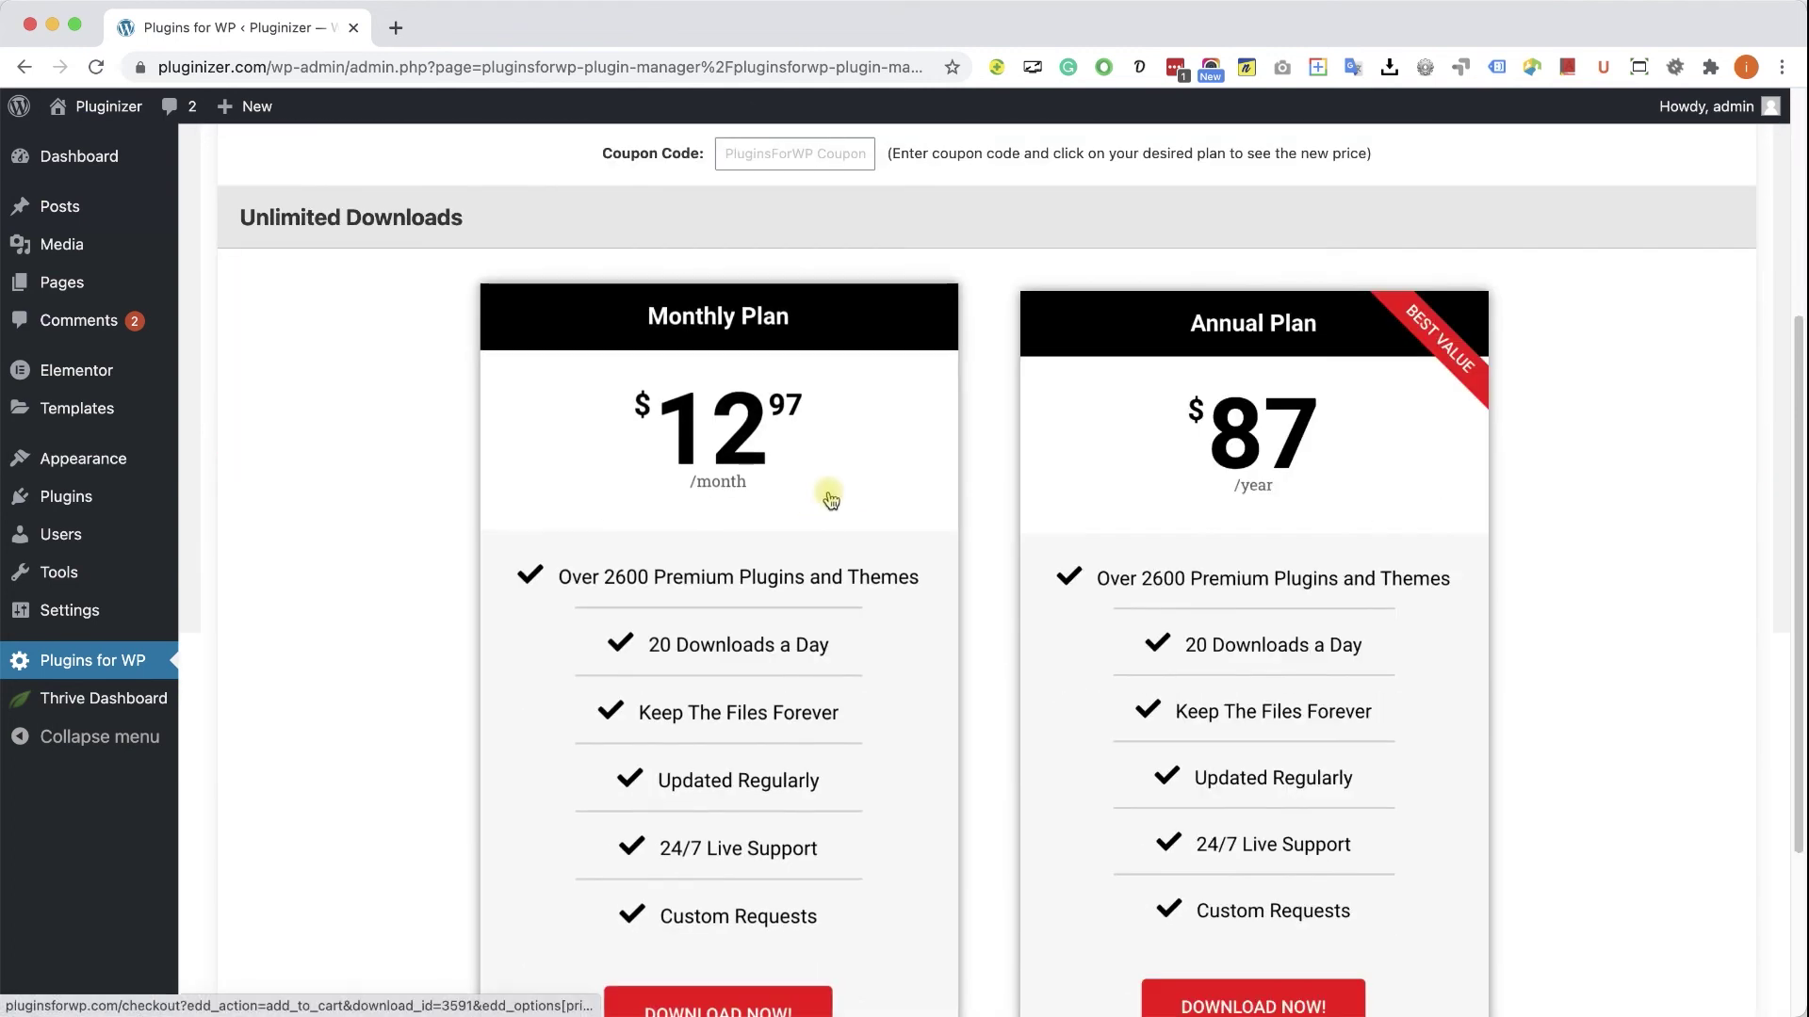
scroll(1029, 523, down, 1)
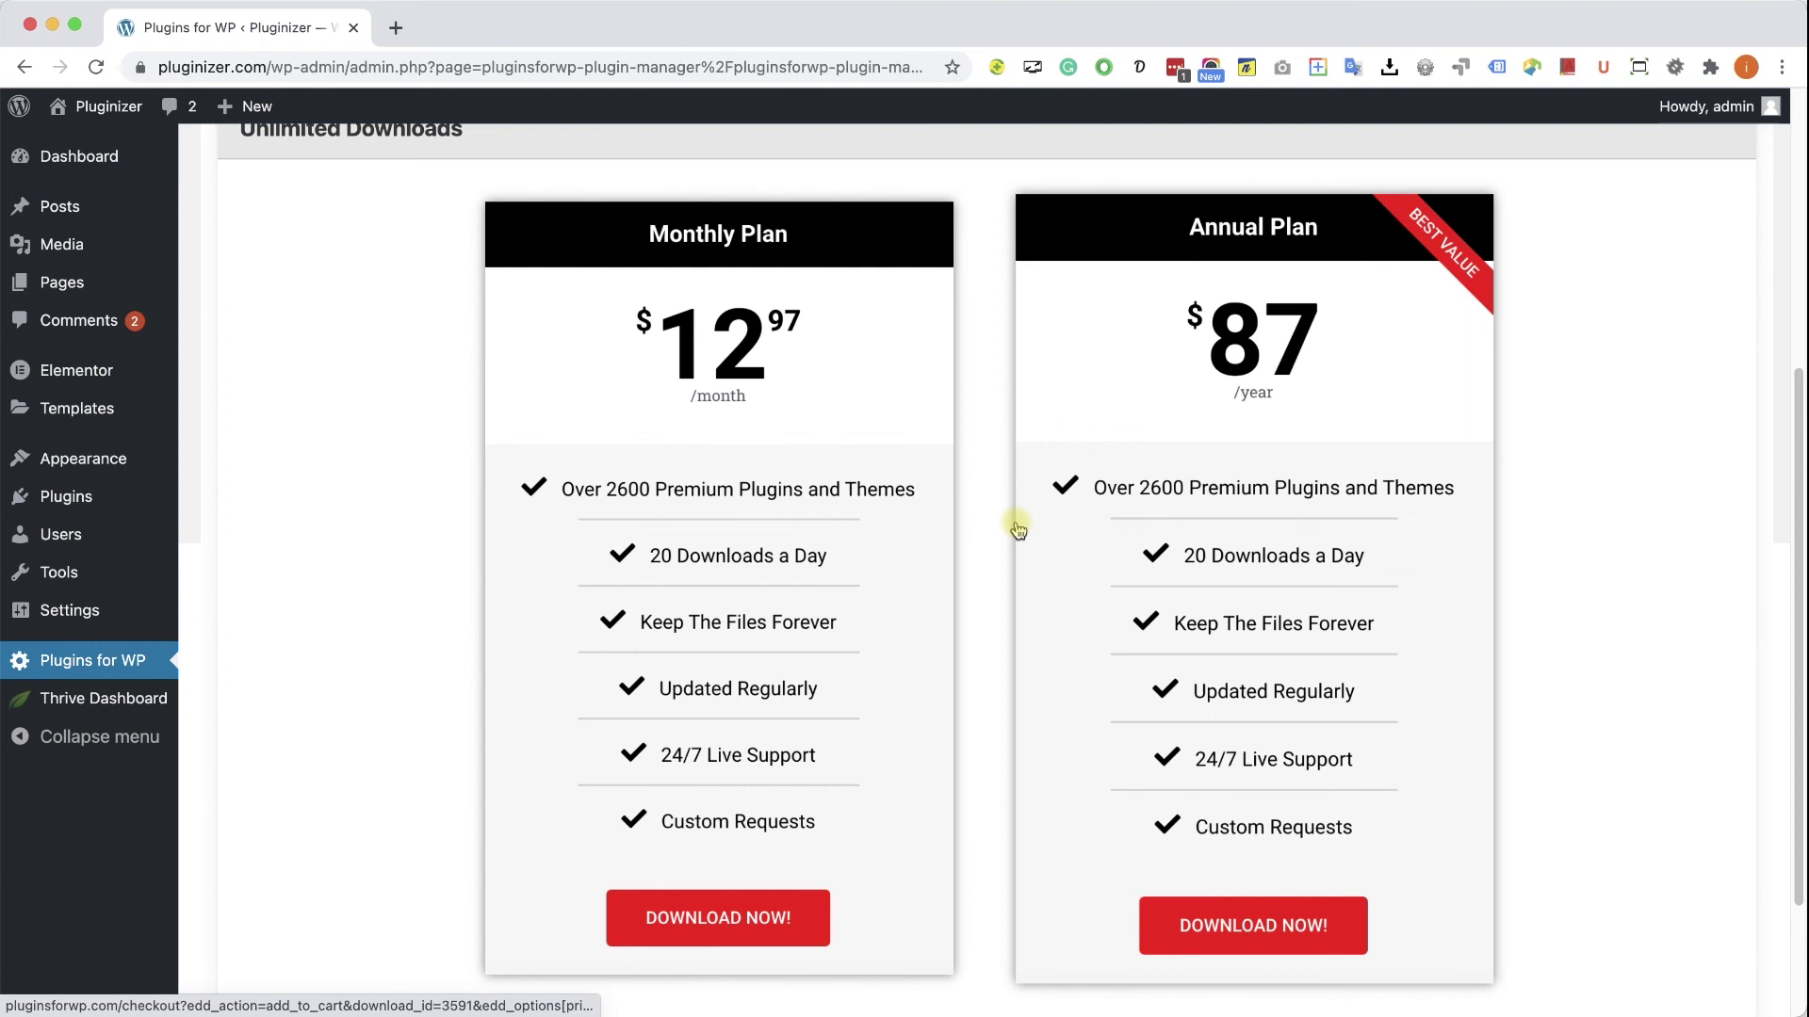